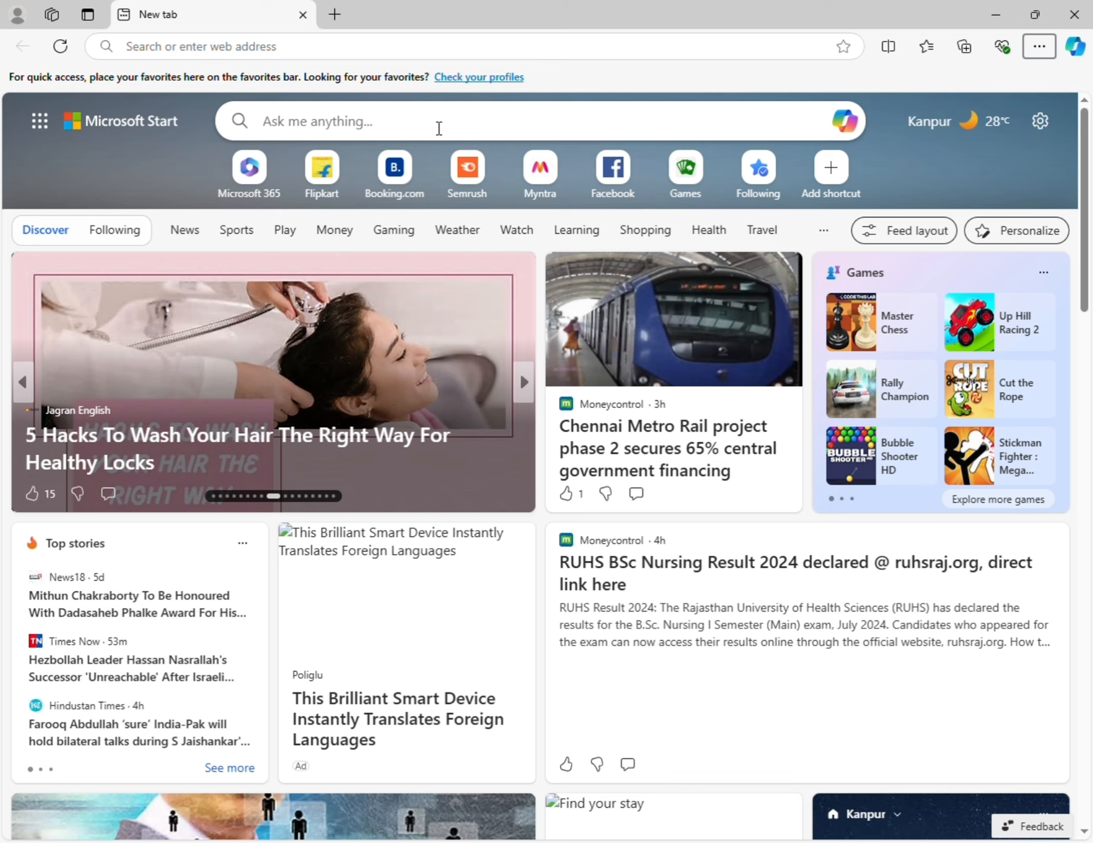
- Search Bing for 'sarkari result', open the official SarkariResult.com site and scroll its listings
{"action": "left_click", "coordinate": [439, 128]}
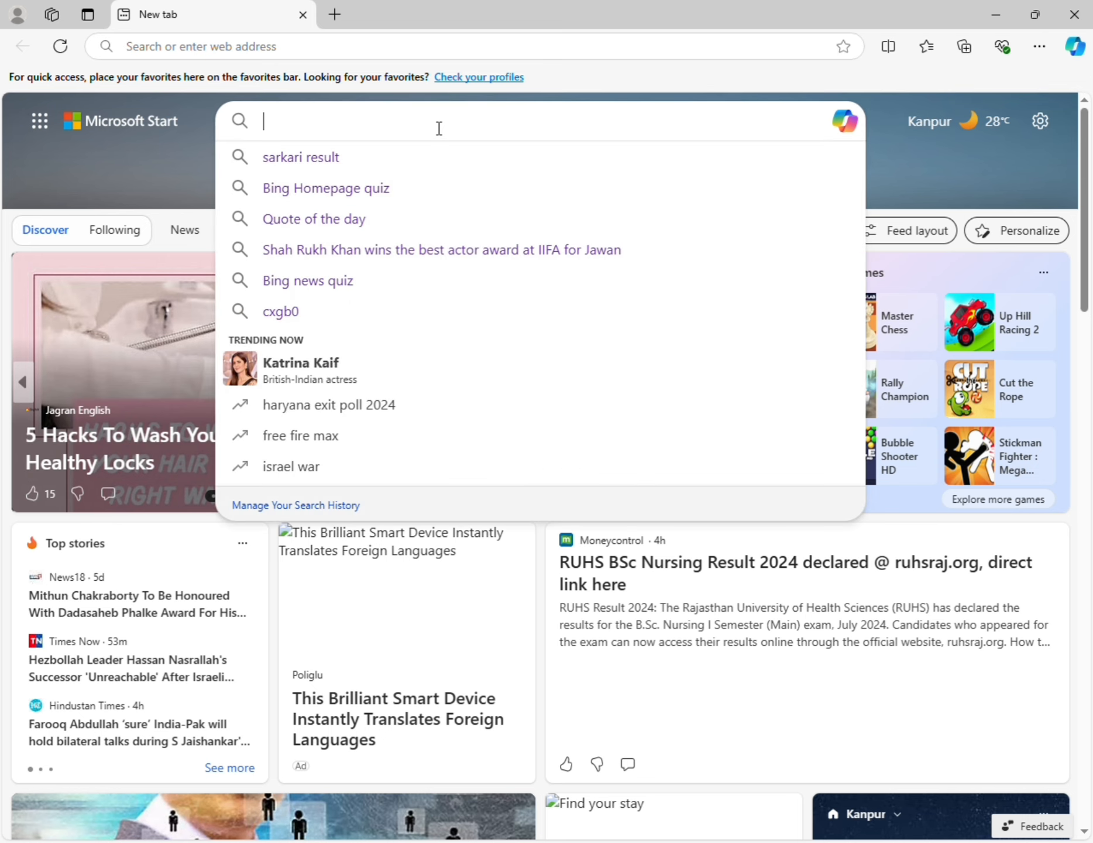
{"action": "left_click", "coordinate": [410, 156]}
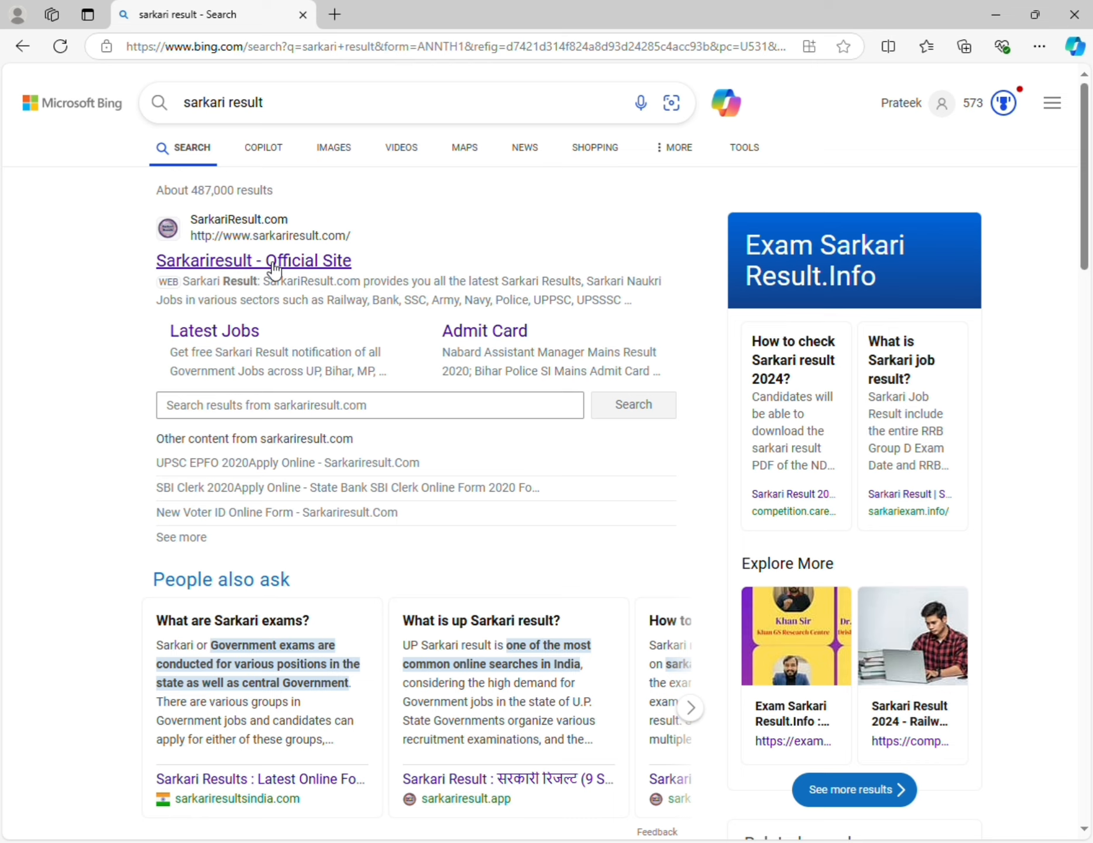
{"action": "left_click", "coordinate": [291, 269]}
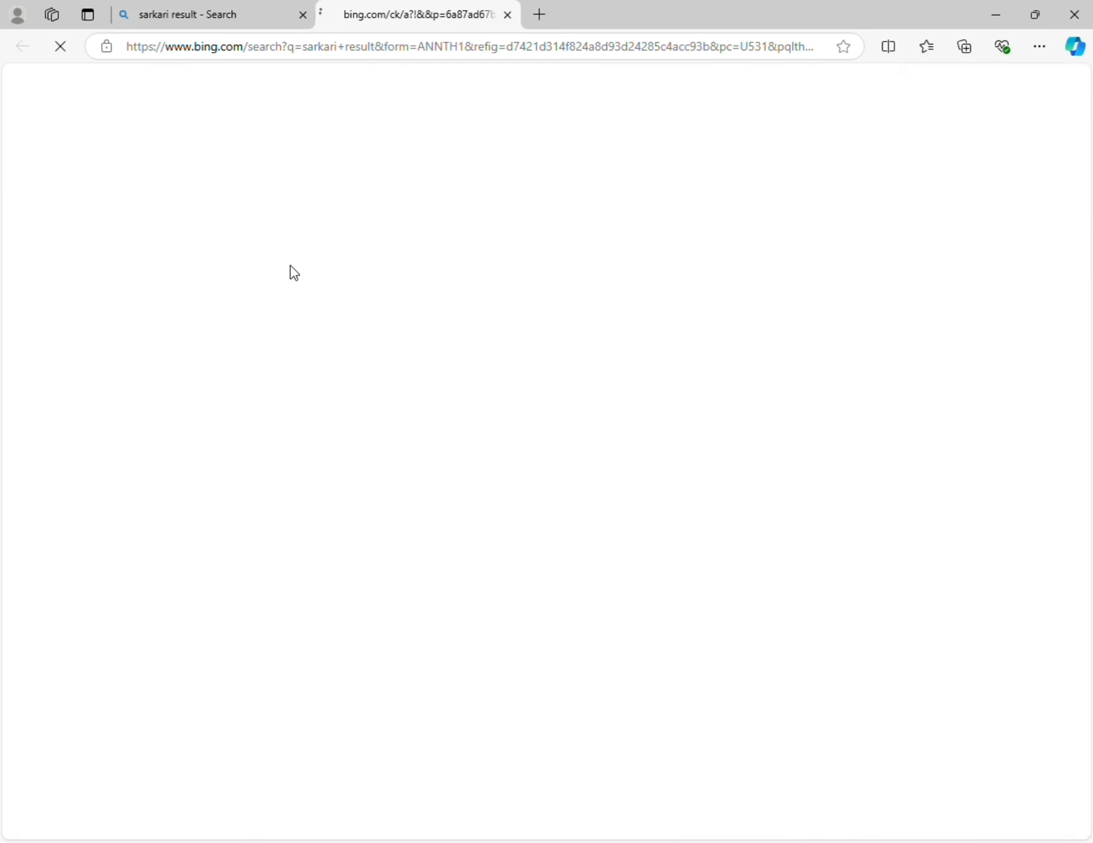
{"action": "scroll", "coordinate": [659, 415], "scroll_direction": "down", "scroll_amount": 6}
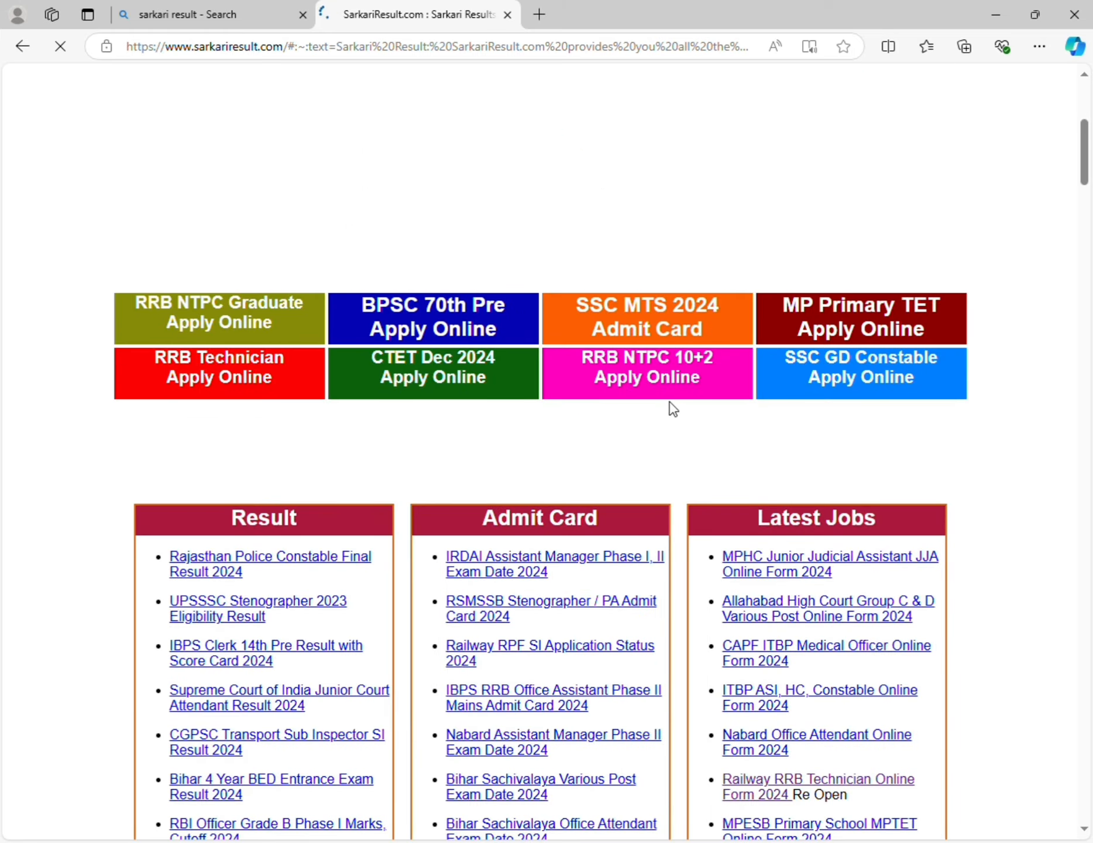
{"action": "scroll", "coordinate": [668, 400], "scroll_direction": "down", "scroll_amount": 7}
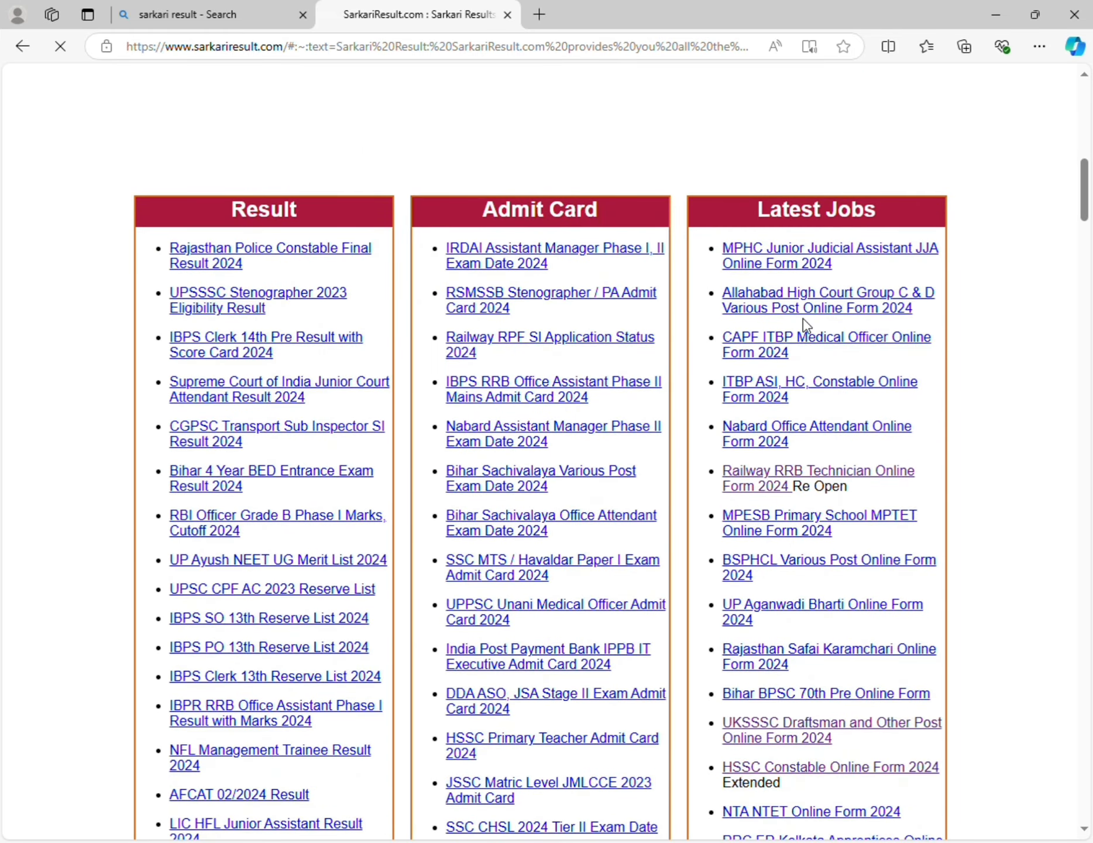
{"action": "scroll", "coordinate": [803, 320], "scroll_direction": "down", "scroll_amount": 3}
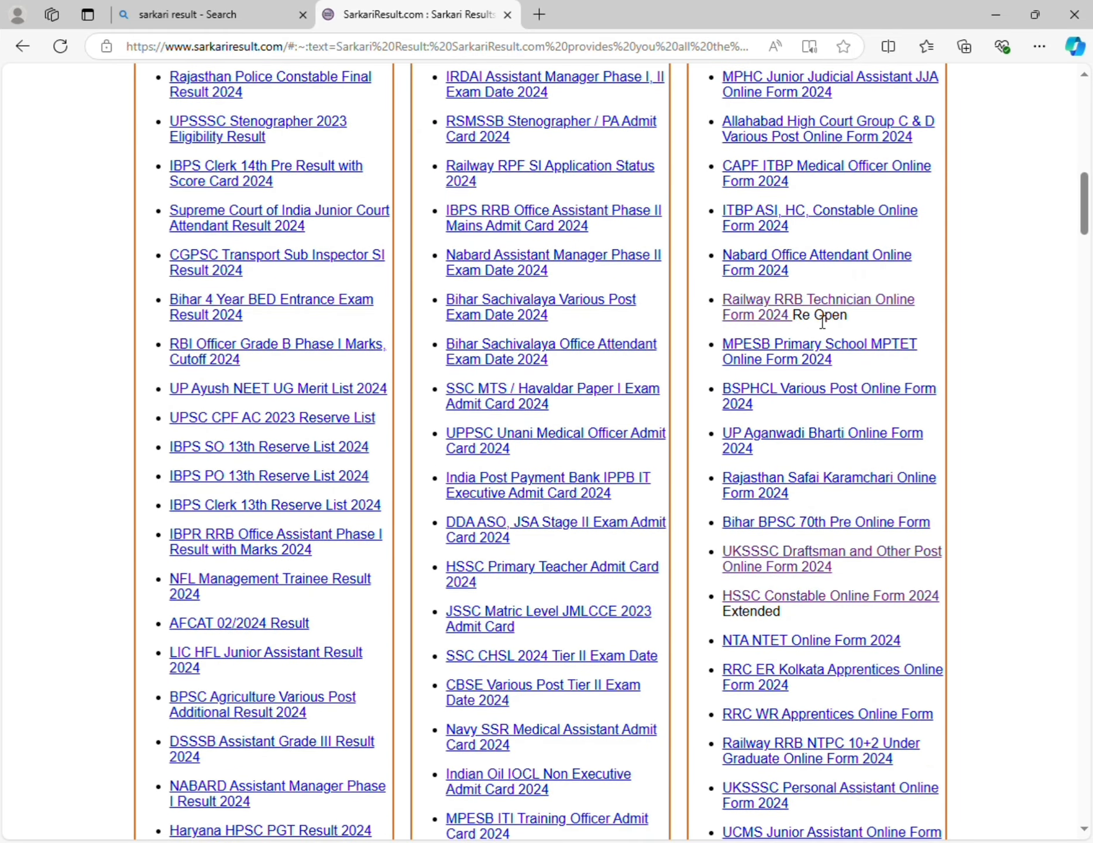
- Open the Railway RRB Technician Online Form 2024 post and follow its Apply Online link
{"action": "left_click", "coordinate": [847, 297]}
{"action": "scroll", "coordinate": [640, 375], "scroll_direction": "down", "scroll_amount": 15}
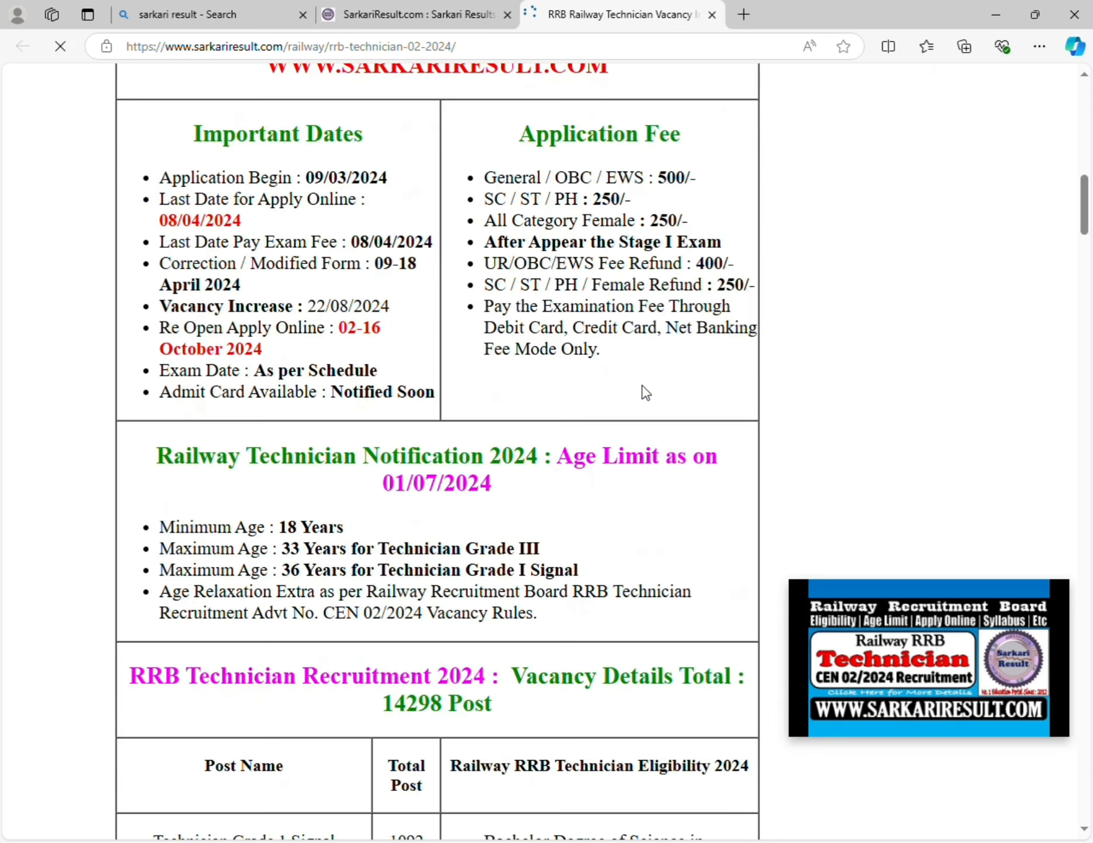
{"action": "scroll", "coordinate": [643, 387], "scroll_direction": "down", "scroll_amount": 20}
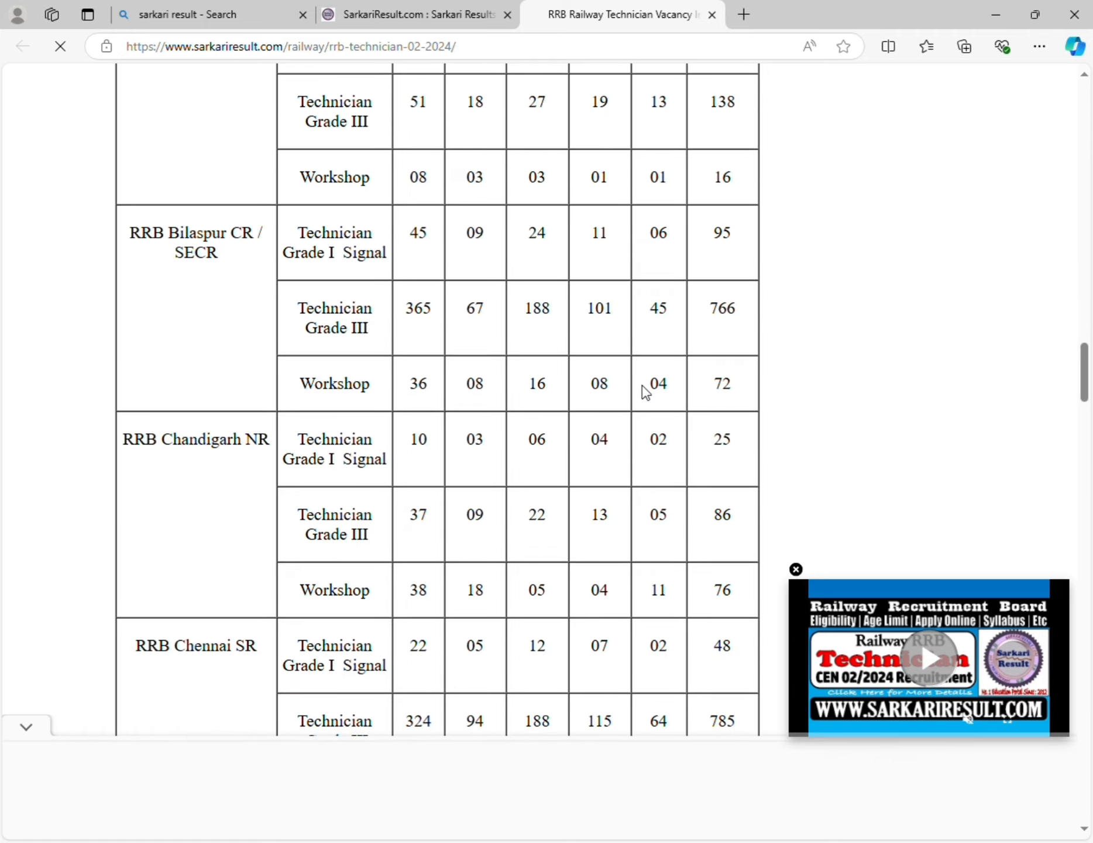
{"action": "scroll", "coordinate": [646, 392], "scroll_direction": "down", "scroll_amount": 20}
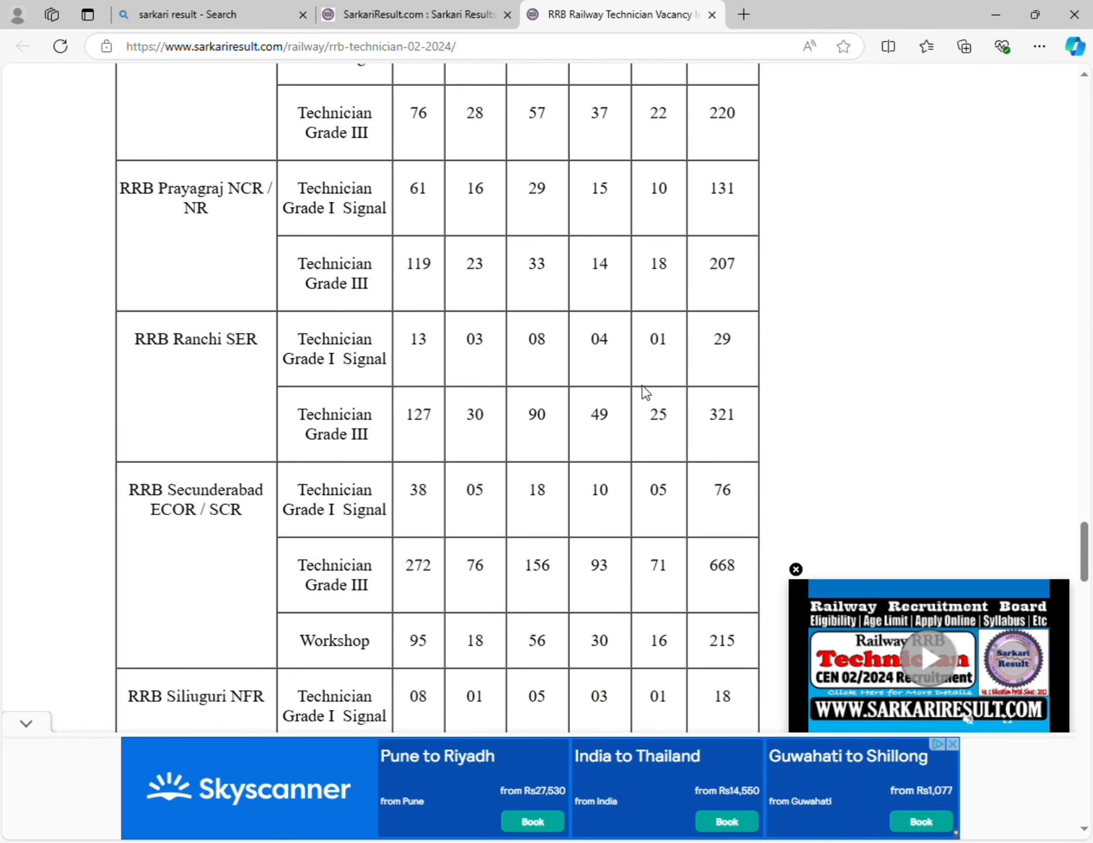
{"action": "scroll", "coordinate": [645, 391], "scroll_direction": "down", "scroll_amount": 20}
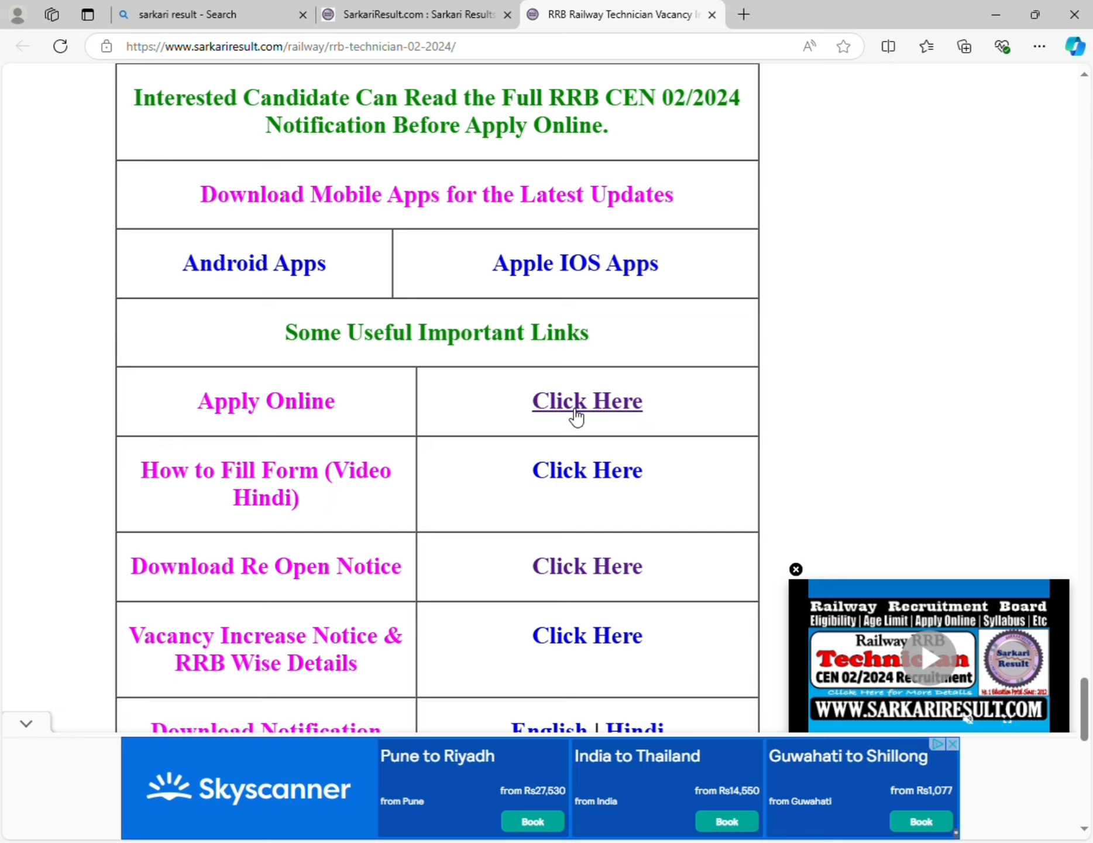
{"action": "left_click", "coordinate": [576, 409]}
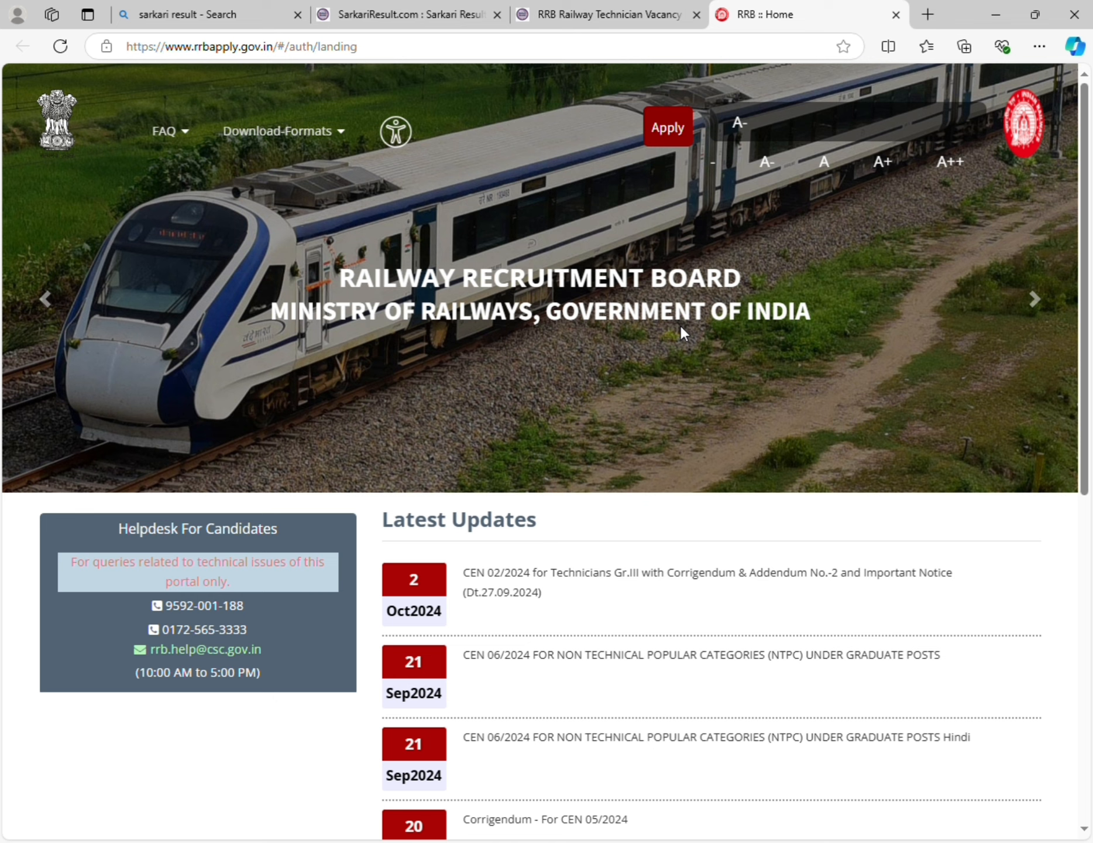
- Choose Apply, then 'Already Have An Account?' to reach the sign-in page
{"action": "left_click", "coordinate": [673, 141]}
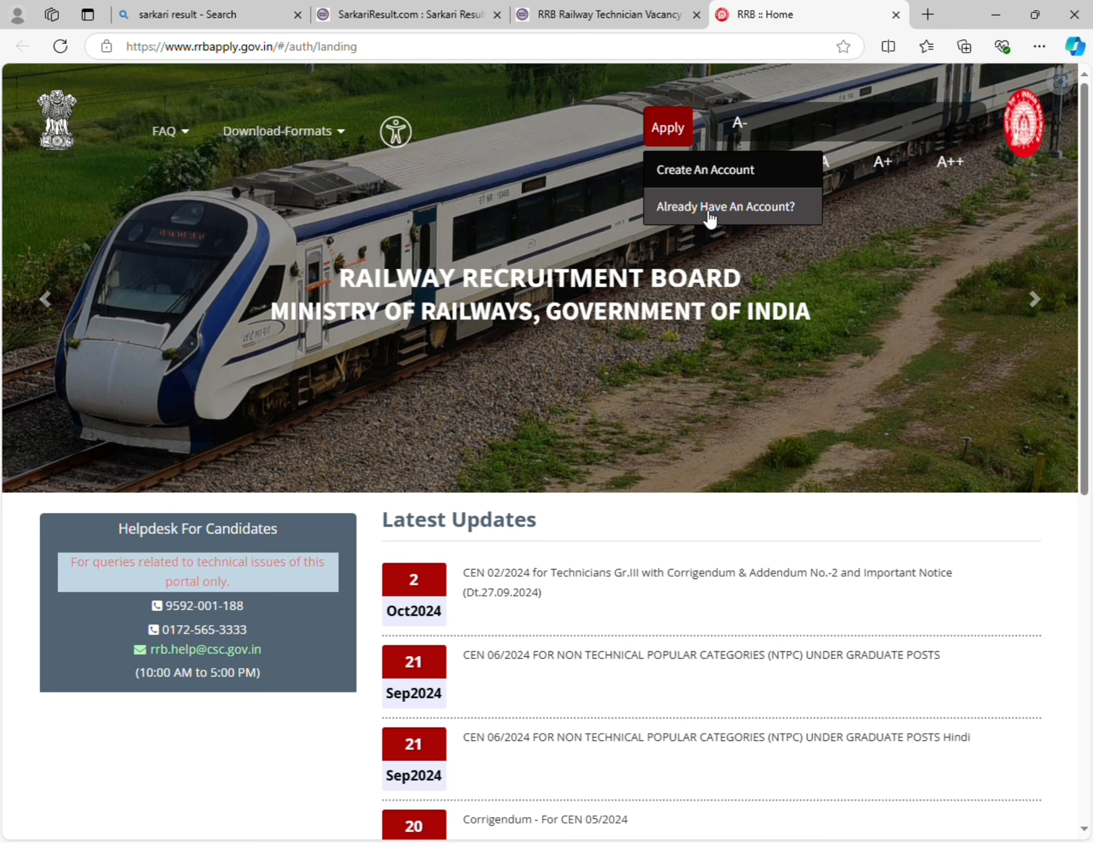
{"action": "left_click", "coordinate": [710, 218]}
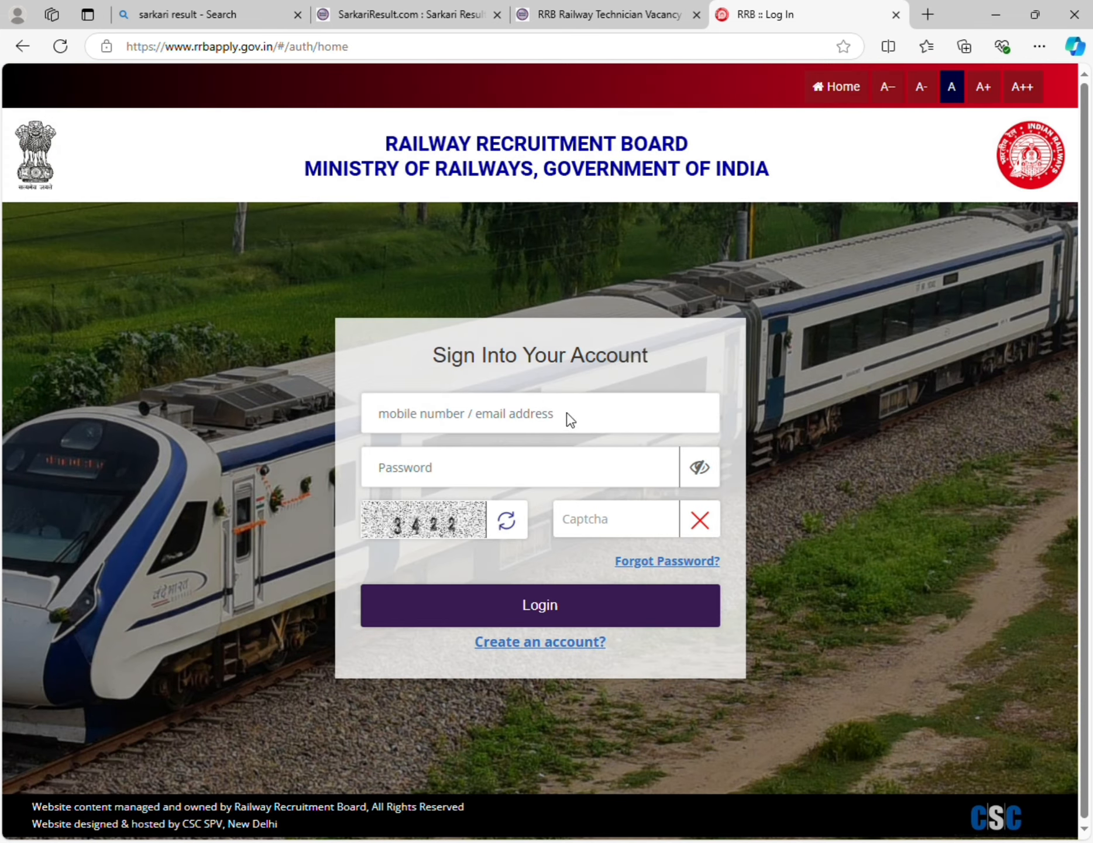
- Sign in with the registered mobile number, account password and the displayed captcha code
{"action": "left_click", "coordinate": [542, 402]}
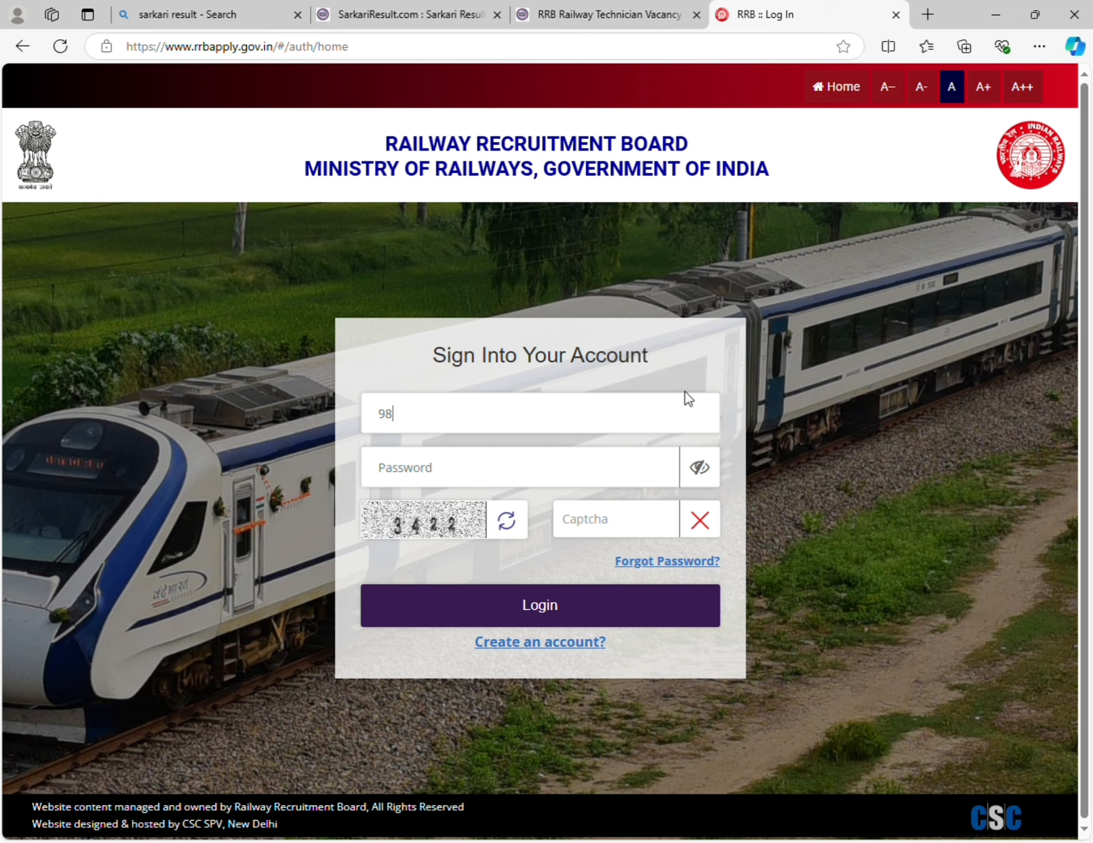
{"action": "left_click", "coordinate": [651, 468]}
{"action": "type", "text": "a"}
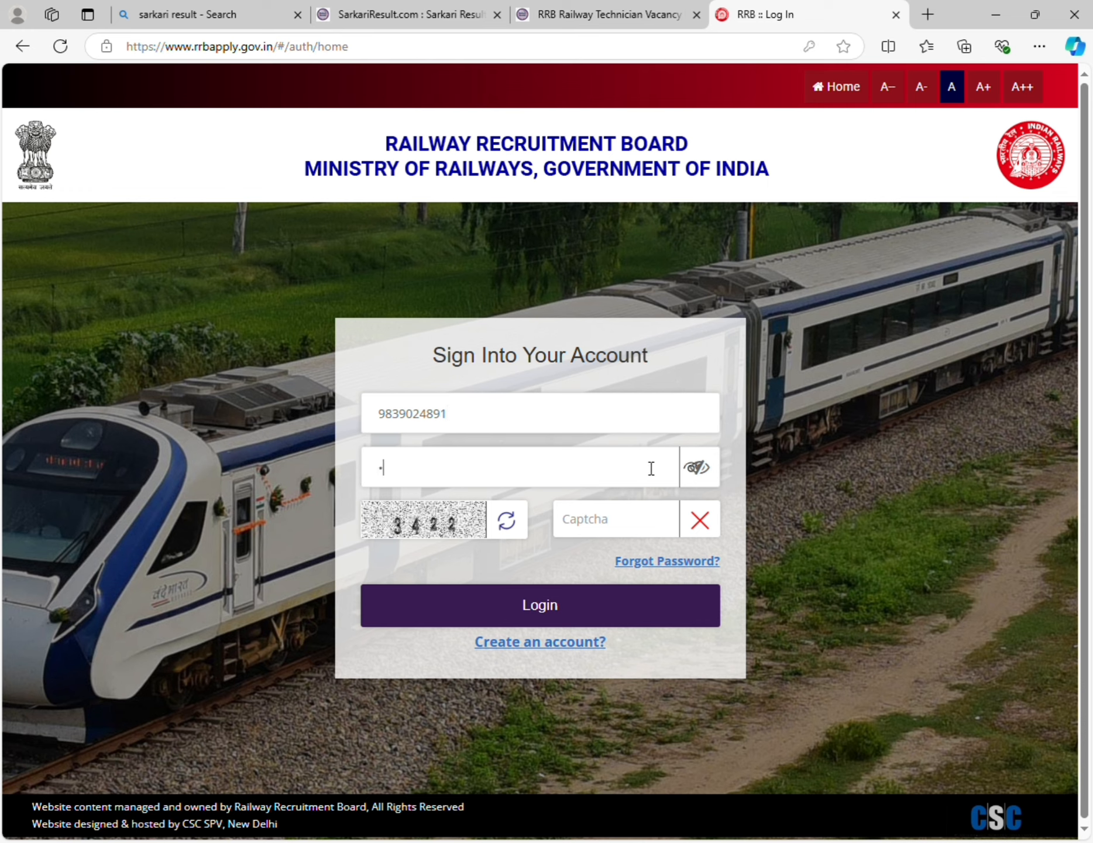
{"action": "type", "text": "aaaaaaaaaaa"}
{"action": "left_click", "coordinate": [648, 511]}
{"action": "type", "text": "3422"}
{"action": "left_click", "coordinate": [677, 605]}
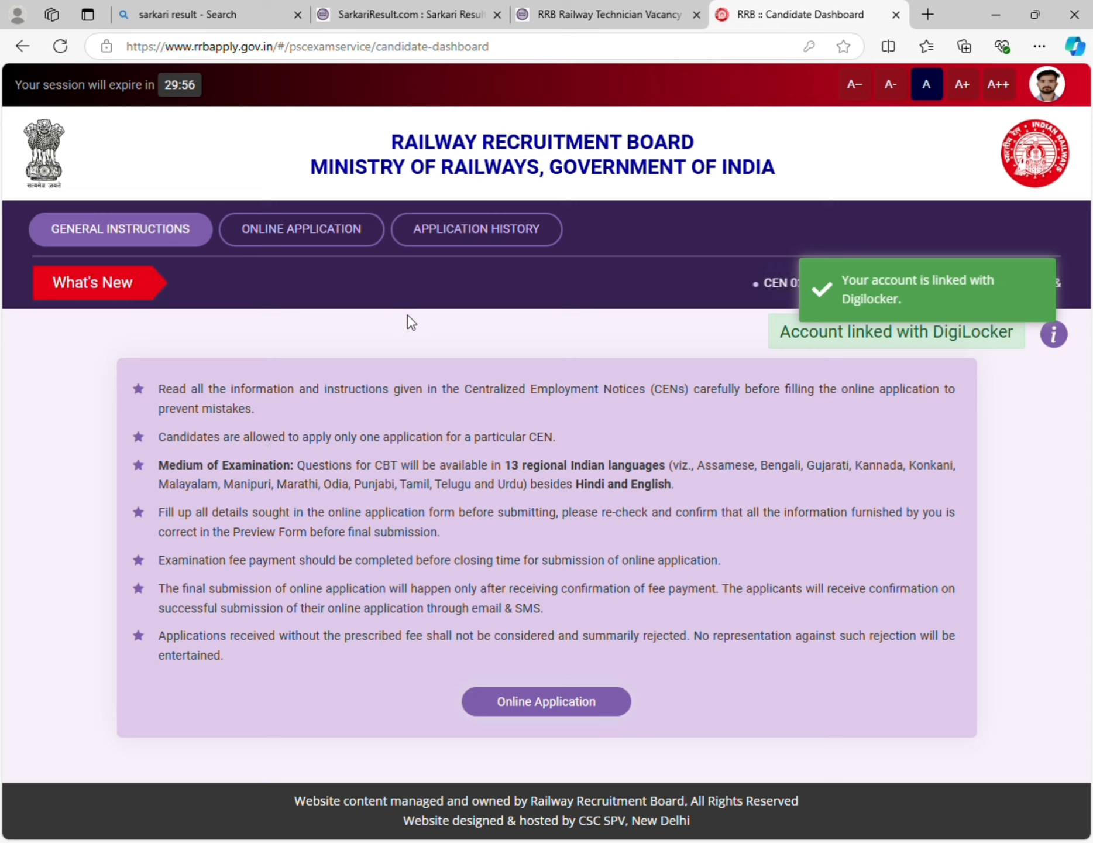
- List the open CEN applications and tick the not-debarred declaration on the CEN 02/2024 card
{"action": "left_click", "coordinate": [533, 705]}
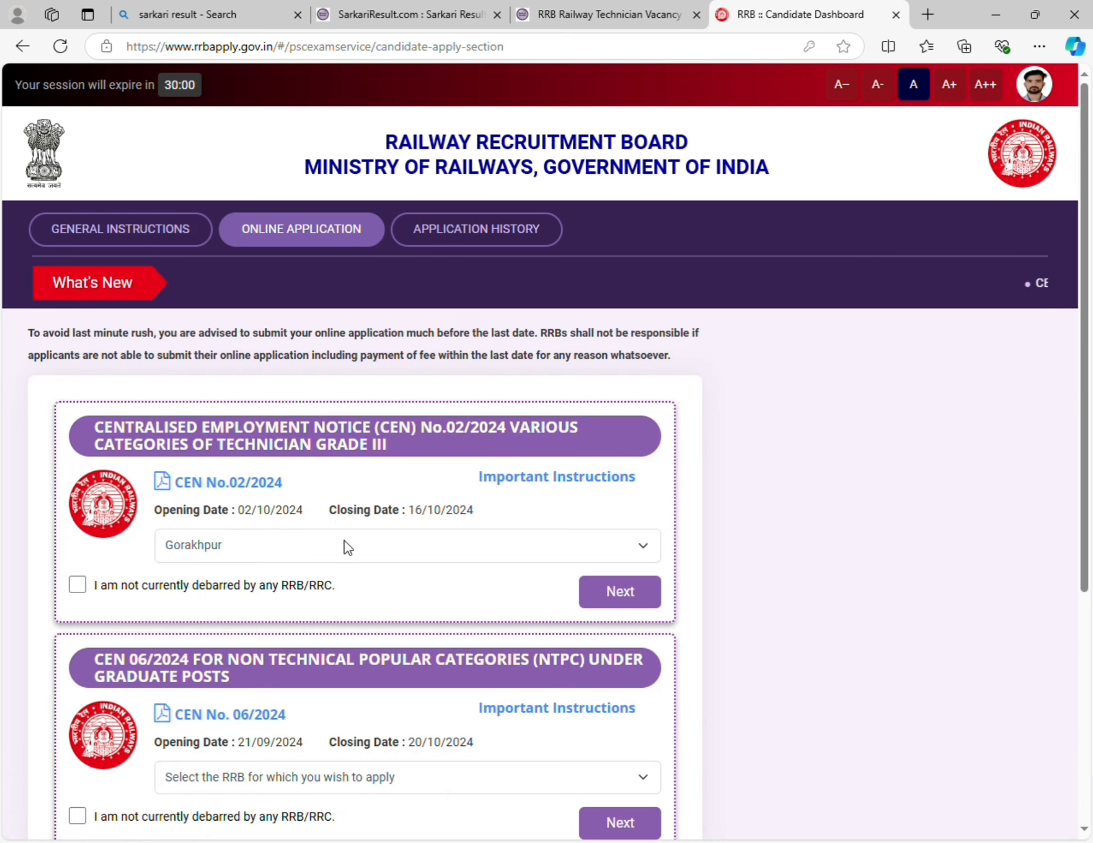
{"action": "scroll", "coordinate": [311, 523], "scroll_direction": "down", "scroll_amount": 3}
{"action": "scroll", "coordinate": [262, 441], "scroll_direction": "down", "scroll_amount": 3}
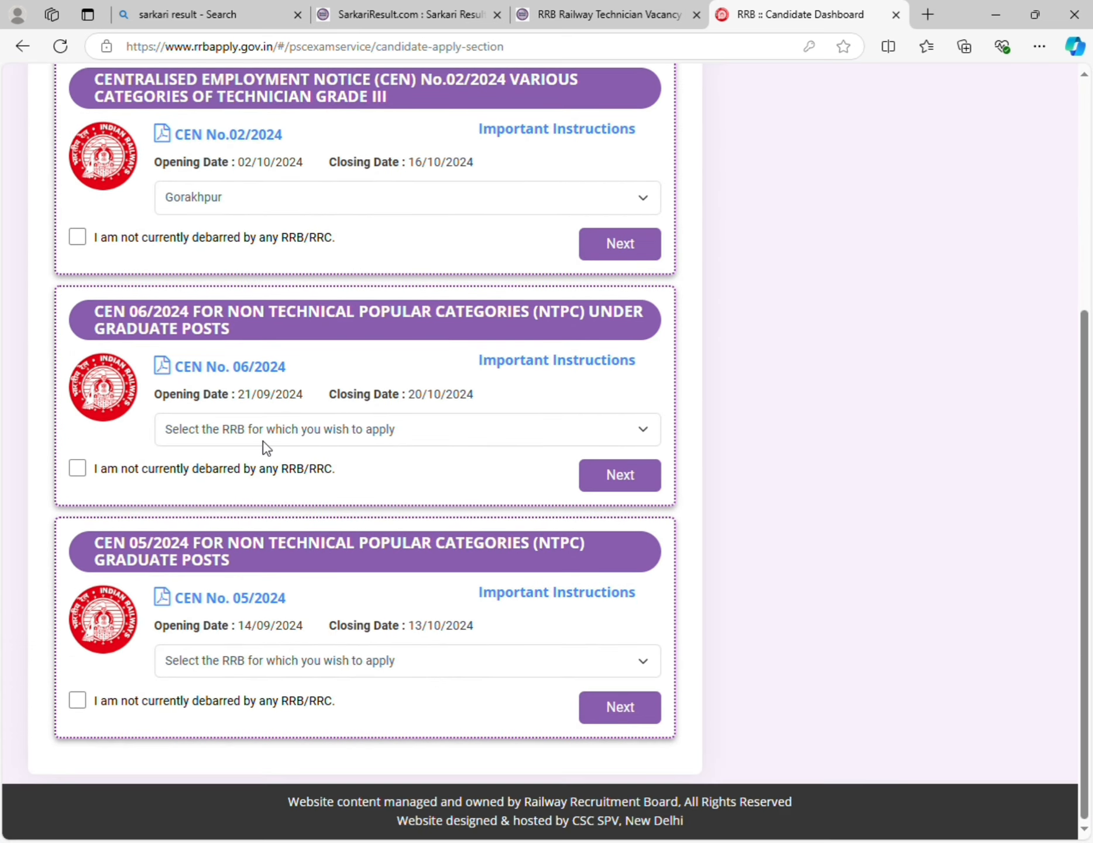
{"action": "scroll", "coordinate": [296, 516], "scroll_direction": "up", "scroll_amount": 4}
{"action": "scroll", "coordinate": [296, 517], "scroll_direction": "down", "scroll_amount": 5}
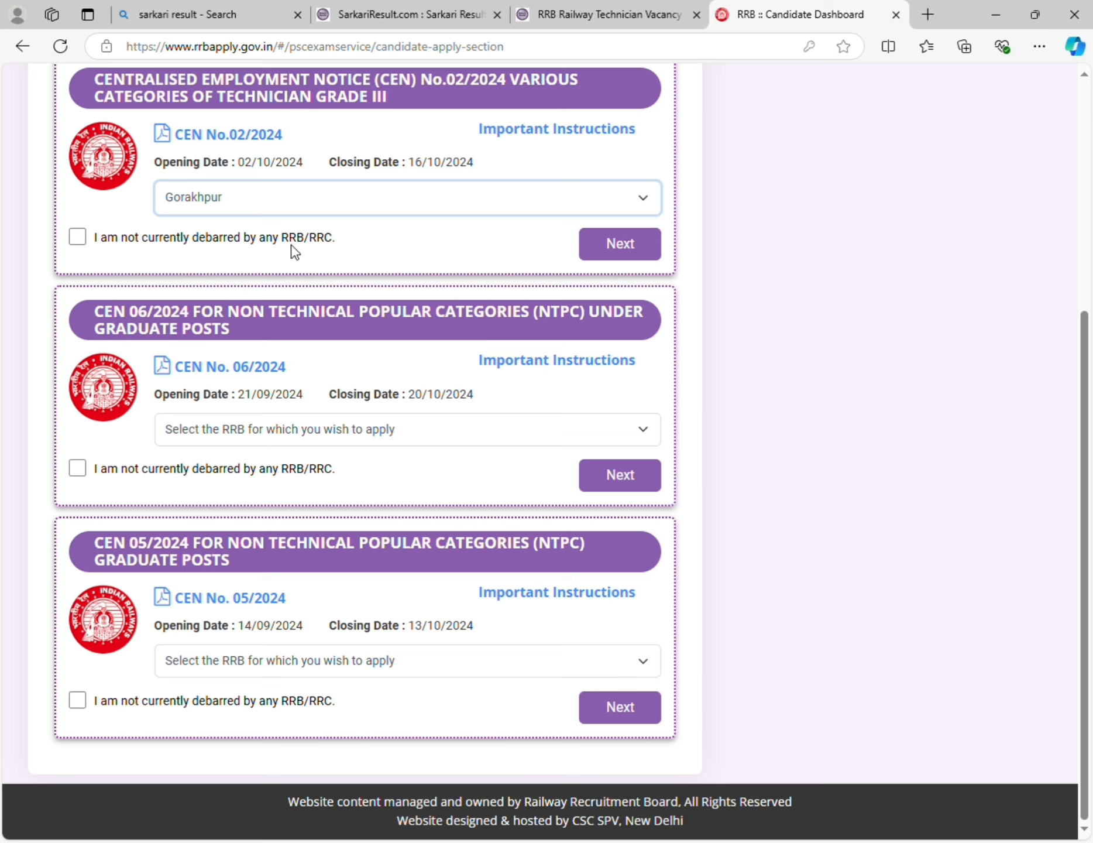
{"action": "left_click", "coordinate": [77, 237]}
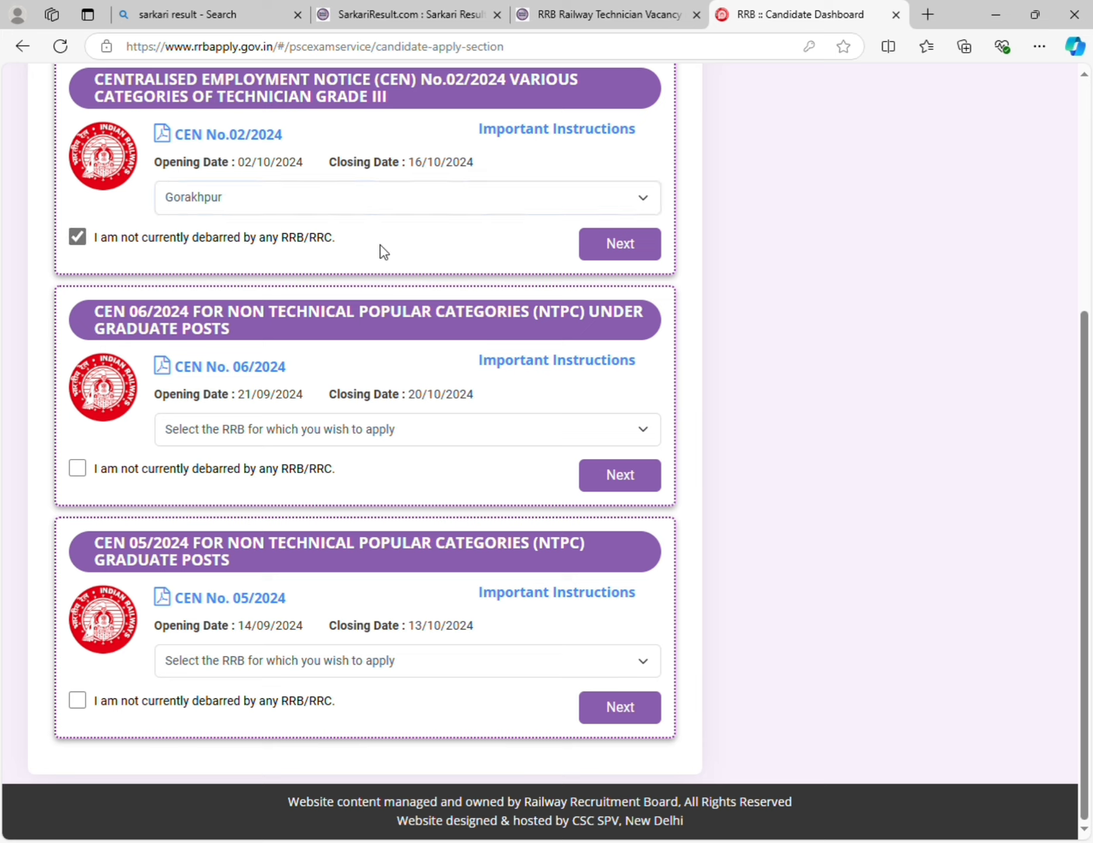
{"action": "left_click", "coordinate": [618, 253]}
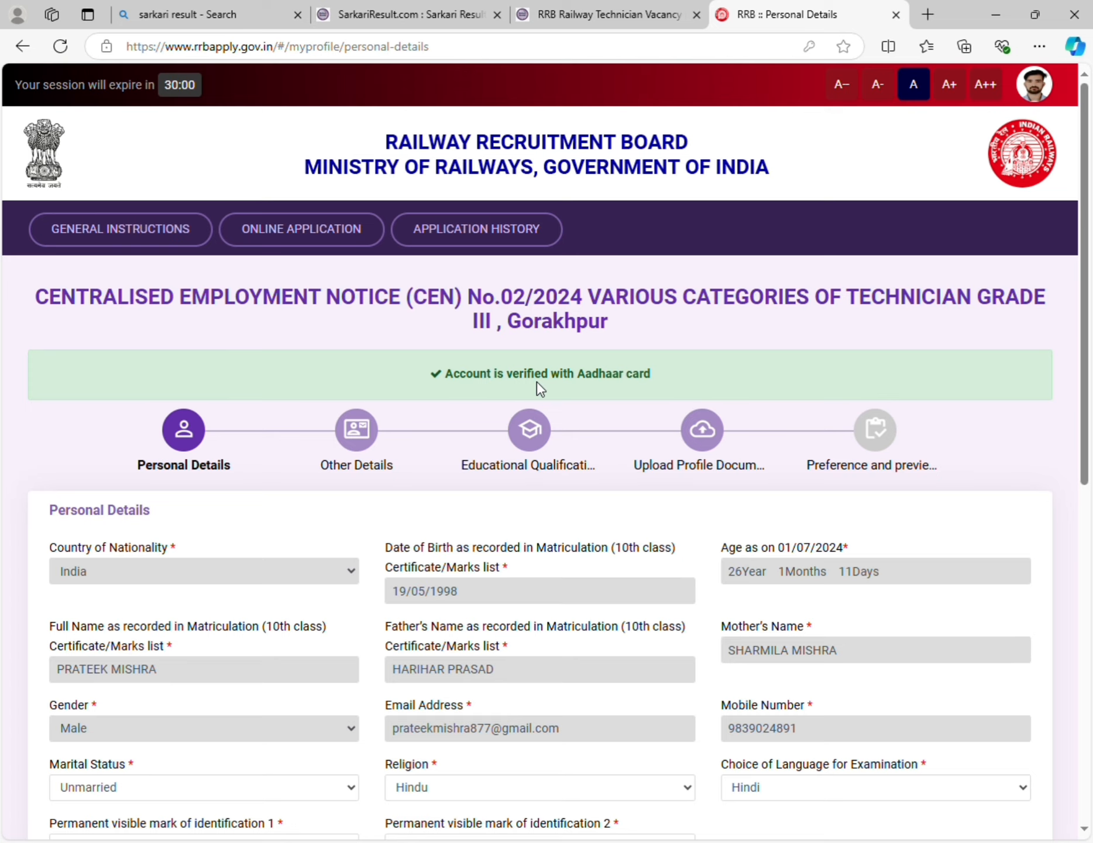
{"action": "scroll", "coordinate": [537, 384], "scroll_direction": "down", "scroll_amount": 4}
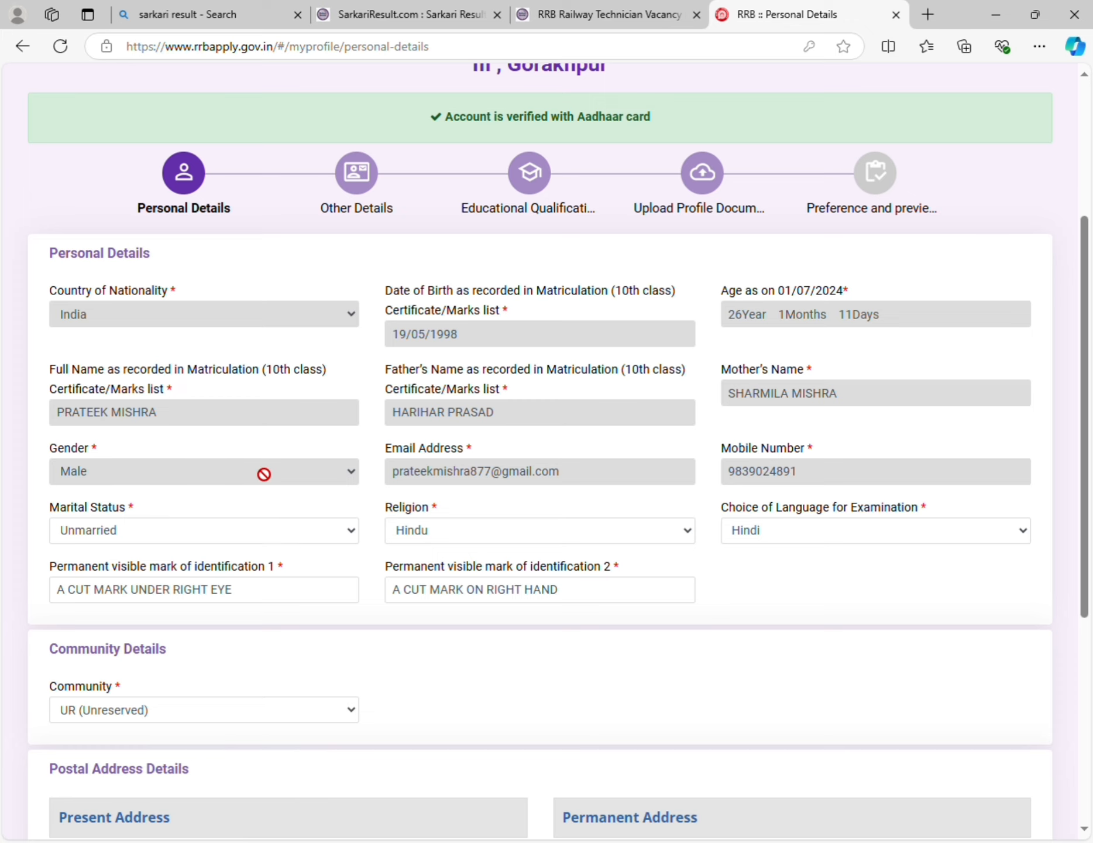
{"action": "scroll", "coordinate": [263, 471], "scroll_direction": "down", "scroll_amount": 3}
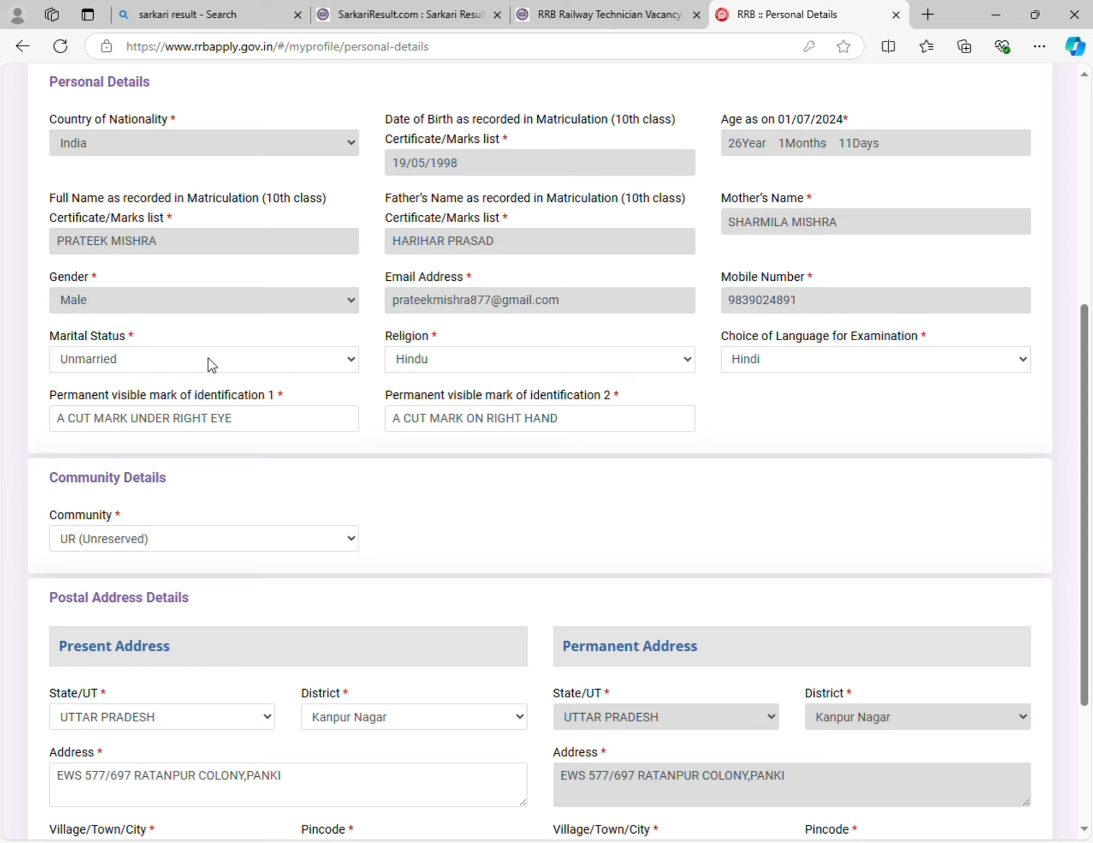
{"action": "left_click", "coordinate": [323, 367]}
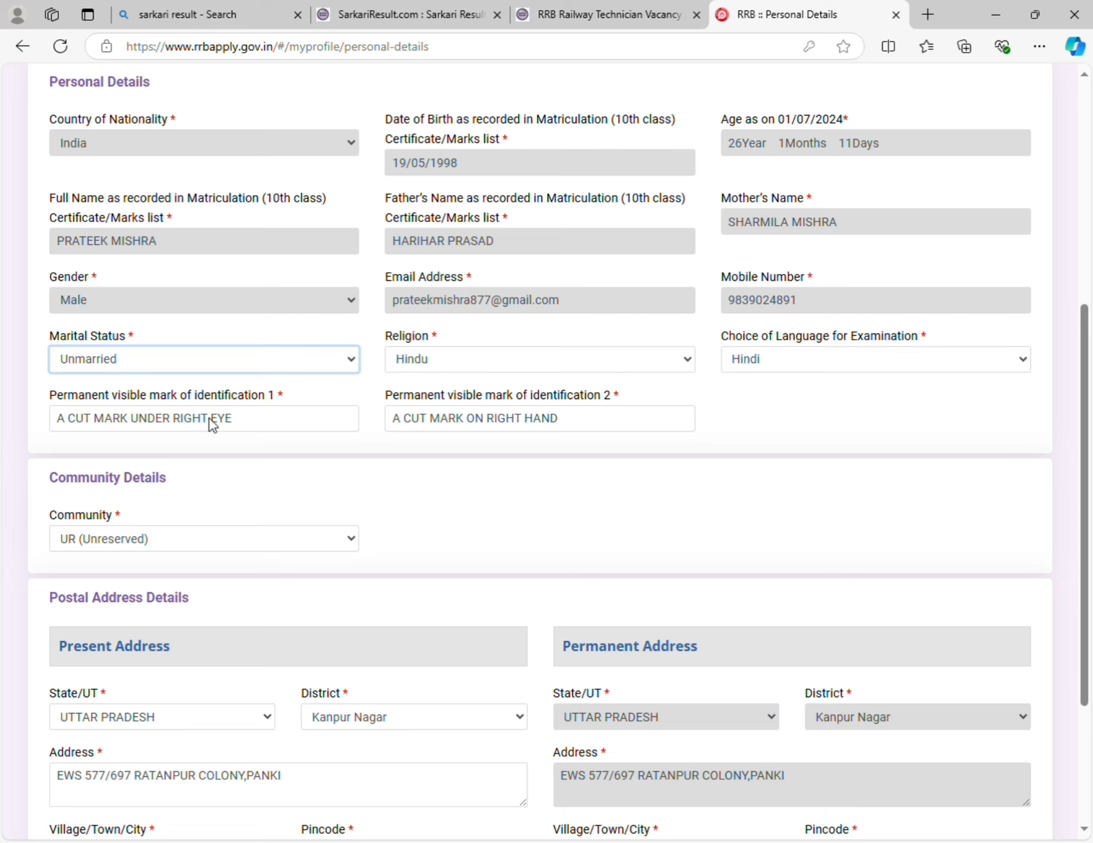
{"action": "left_click", "coordinate": [420, 358]}
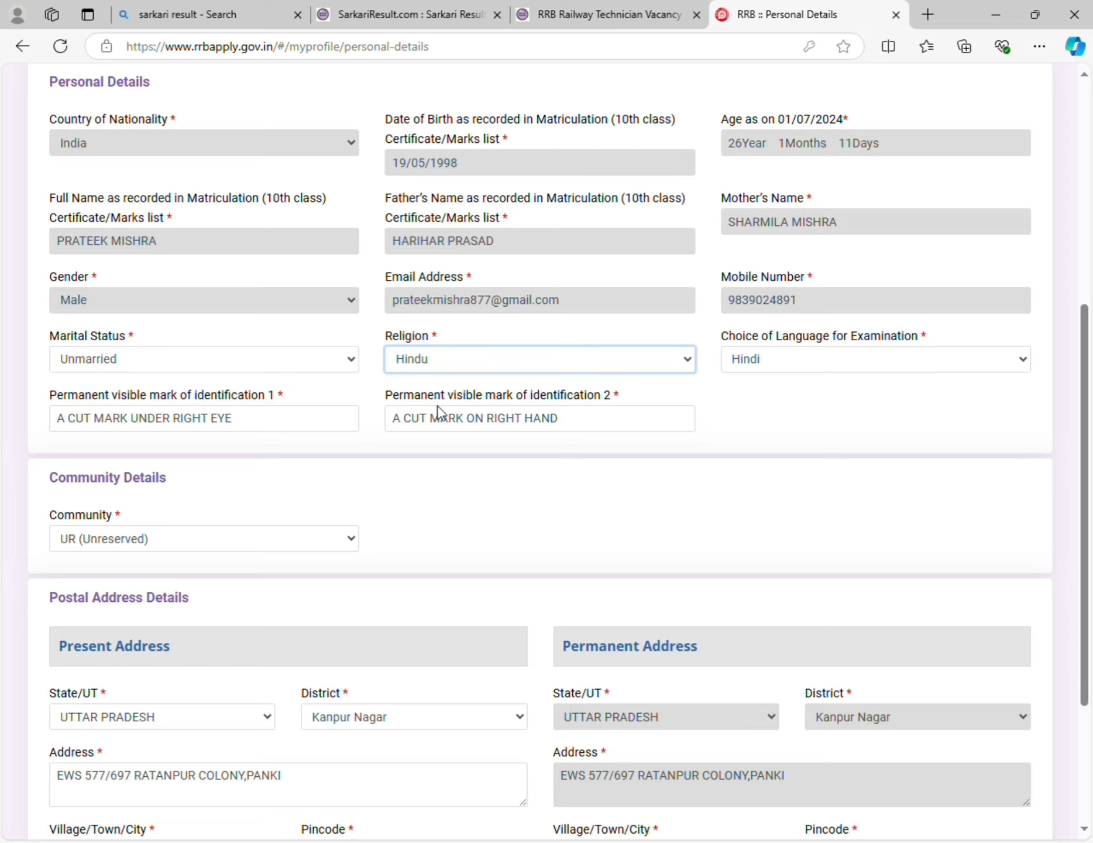
{"action": "left_click", "coordinate": [775, 358]}
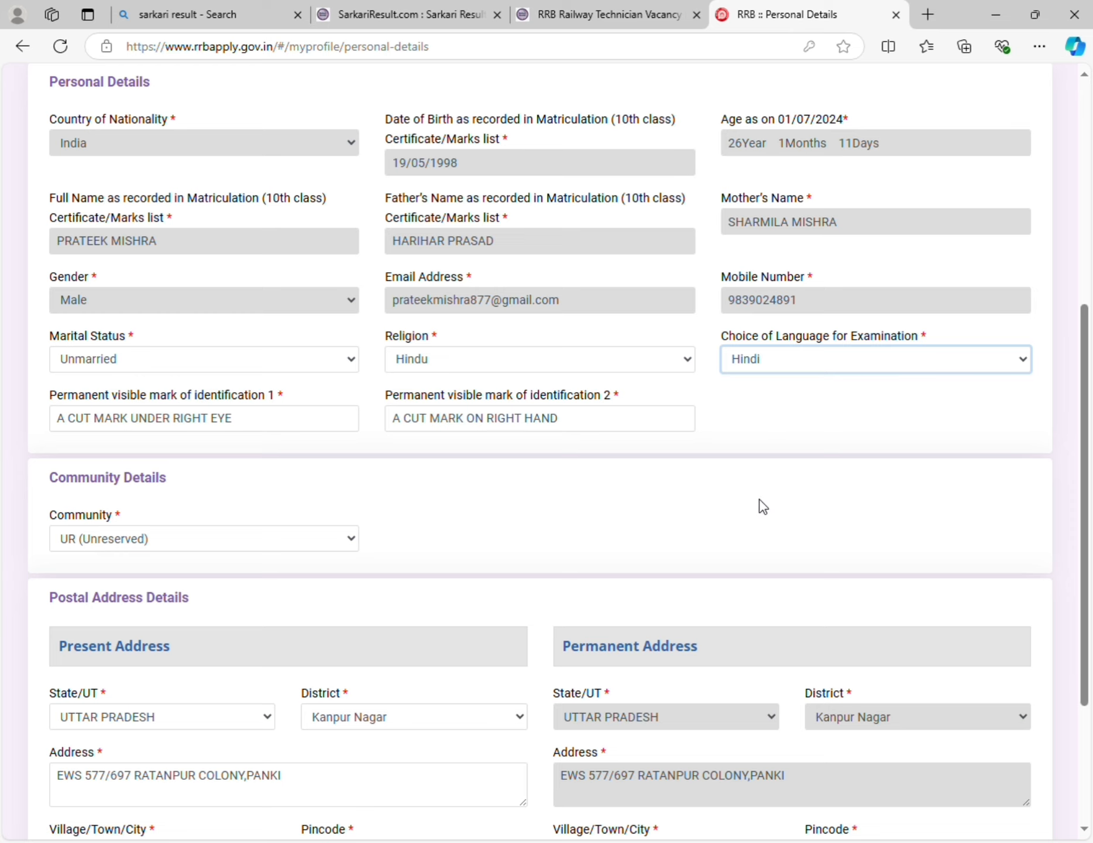
- Check both identification marks and the Community field, then save Personal Details and continue
{"action": "scroll", "coordinate": [400, 461], "scroll_direction": "down", "scroll_amount": 3}
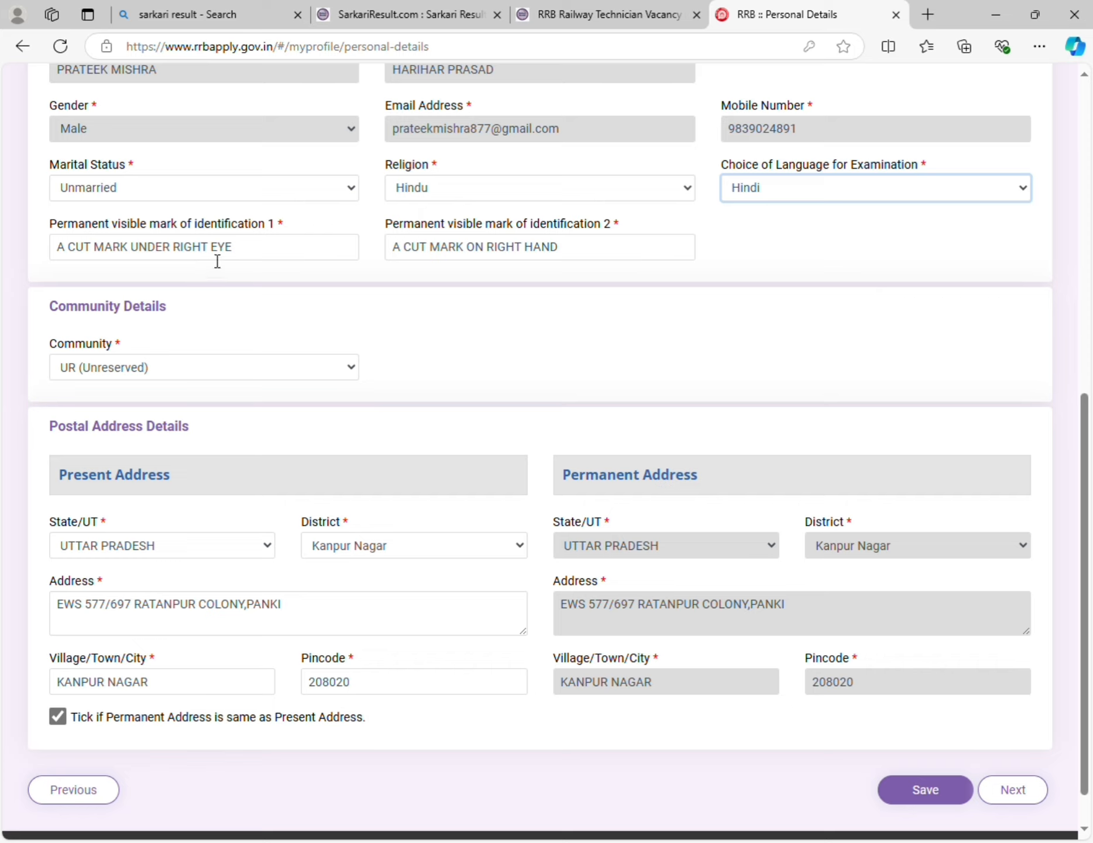
{"action": "left_click", "coordinate": [246, 254]}
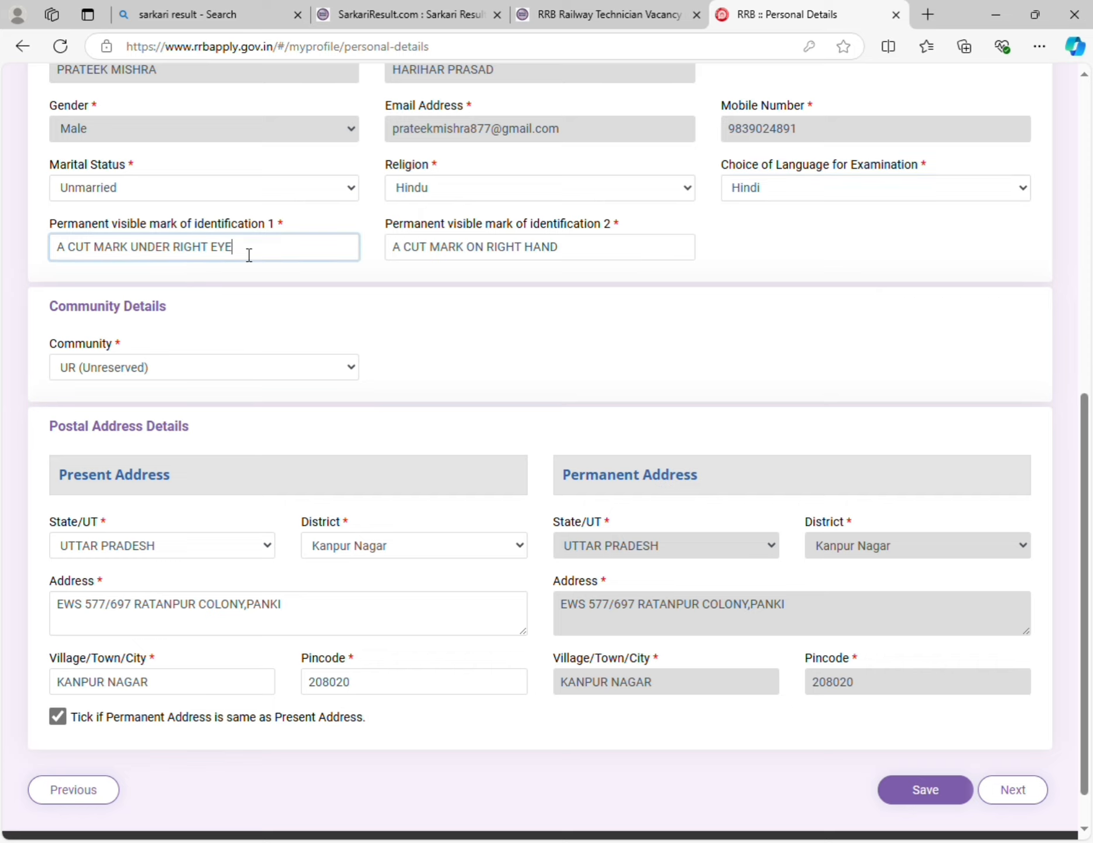
{"action": "left_click", "coordinate": [547, 252]}
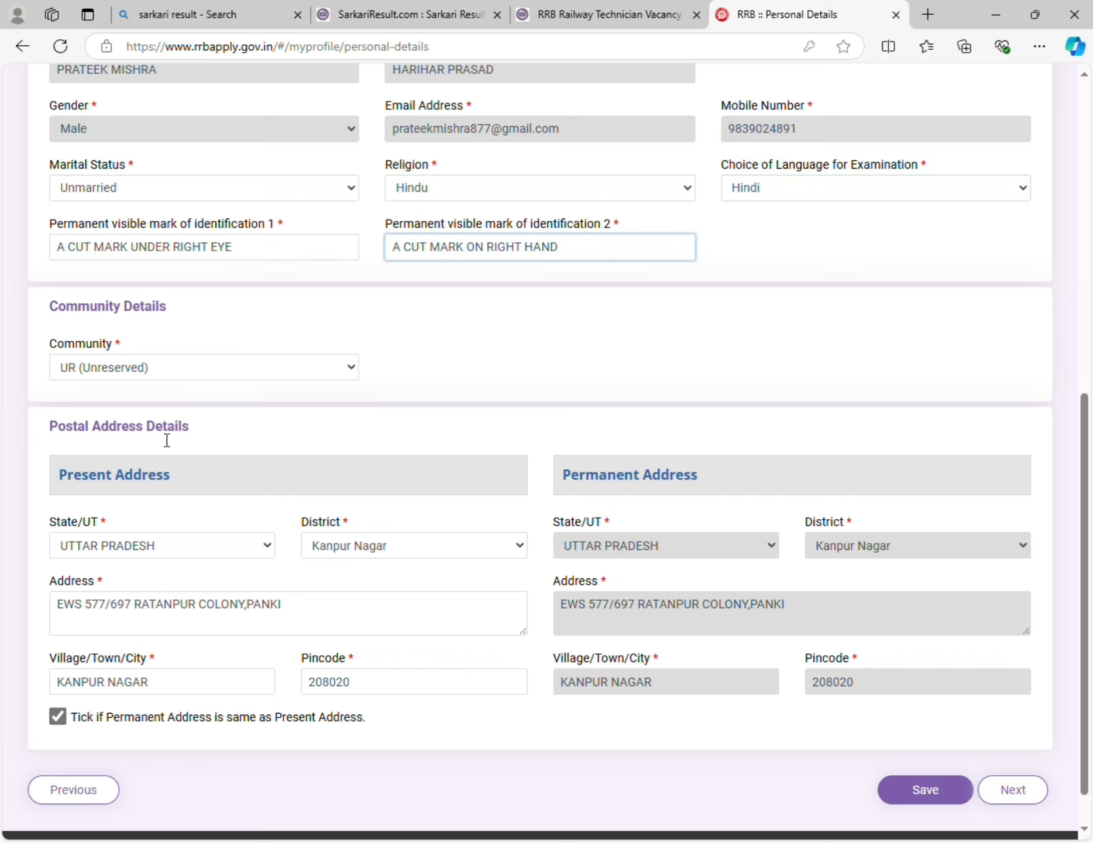
{"action": "scroll", "coordinate": [152, 403], "scroll_direction": "down", "scroll_amount": 1}
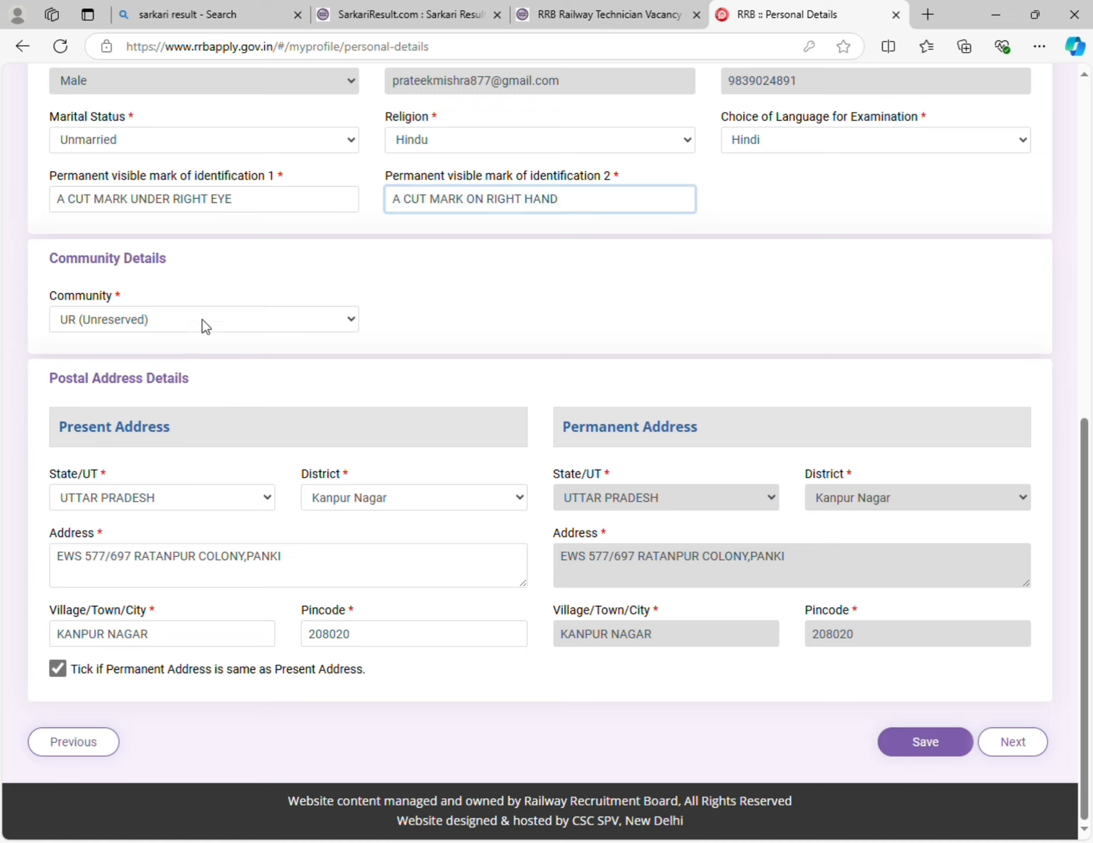
{"action": "left_click", "coordinate": [204, 326]}
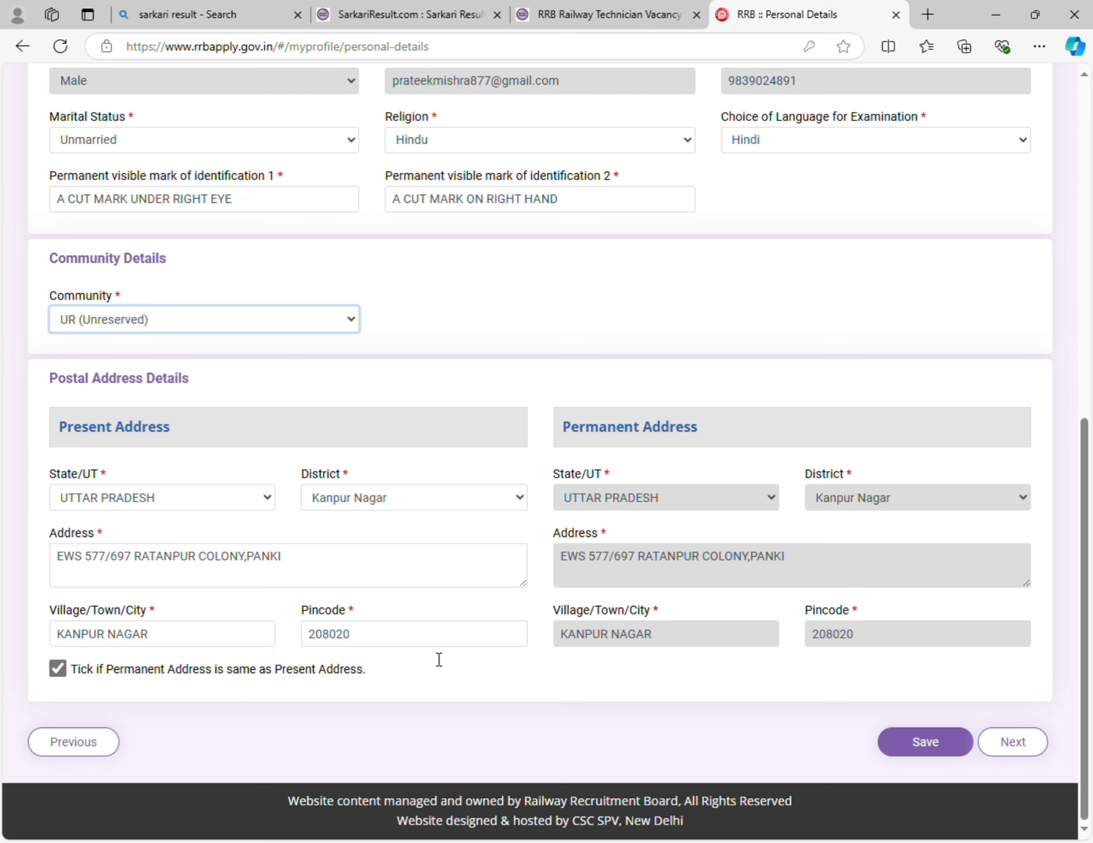
{"action": "left_click", "coordinate": [922, 741]}
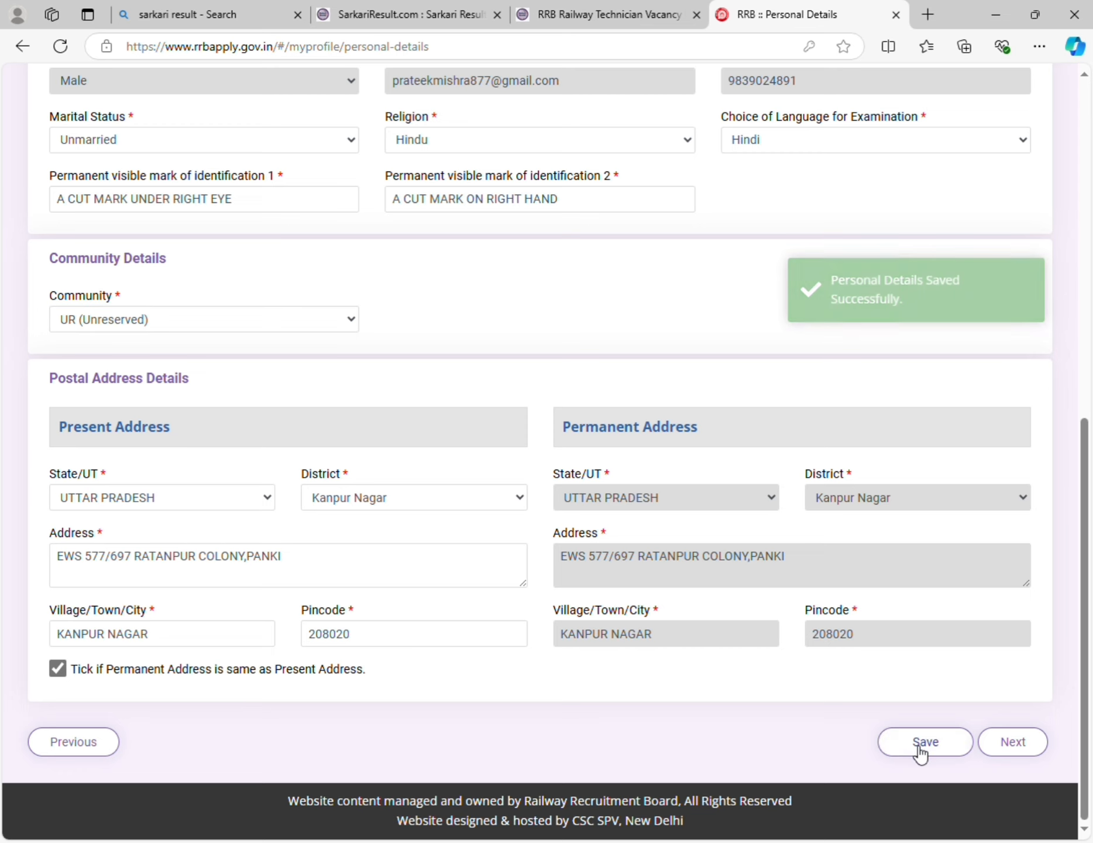
{"action": "left_click", "coordinate": [1030, 746]}
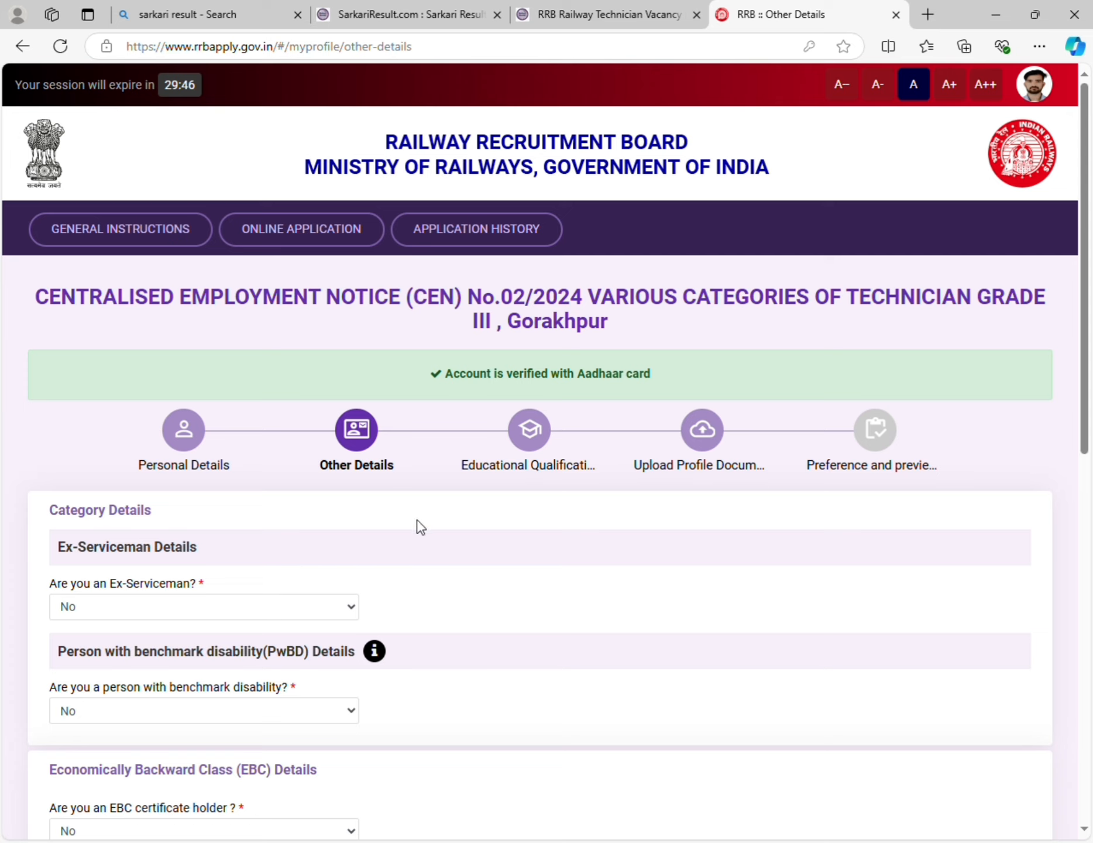
{"action": "scroll", "coordinate": [405, 478], "scroll_direction": "down", "scroll_amount": 1}
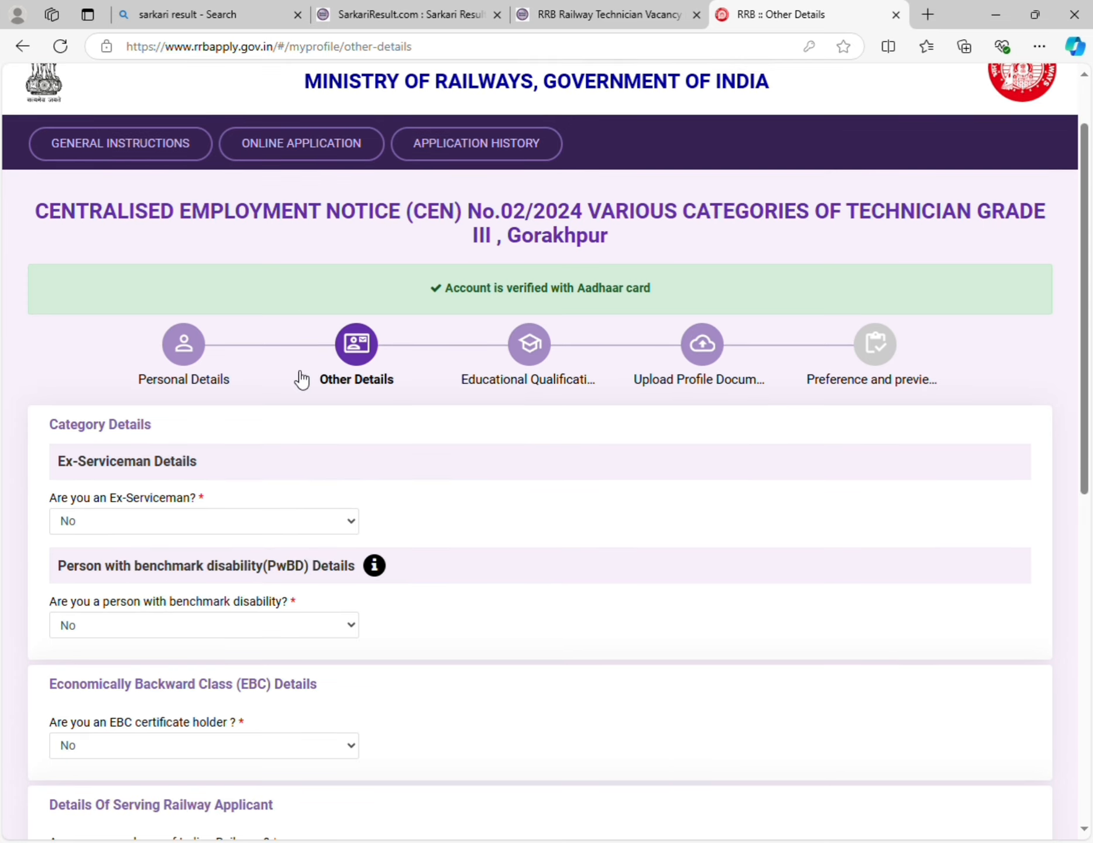
{"action": "scroll", "coordinate": [359, 374], "scroll_direction": "down", "scroll_amount": 2}
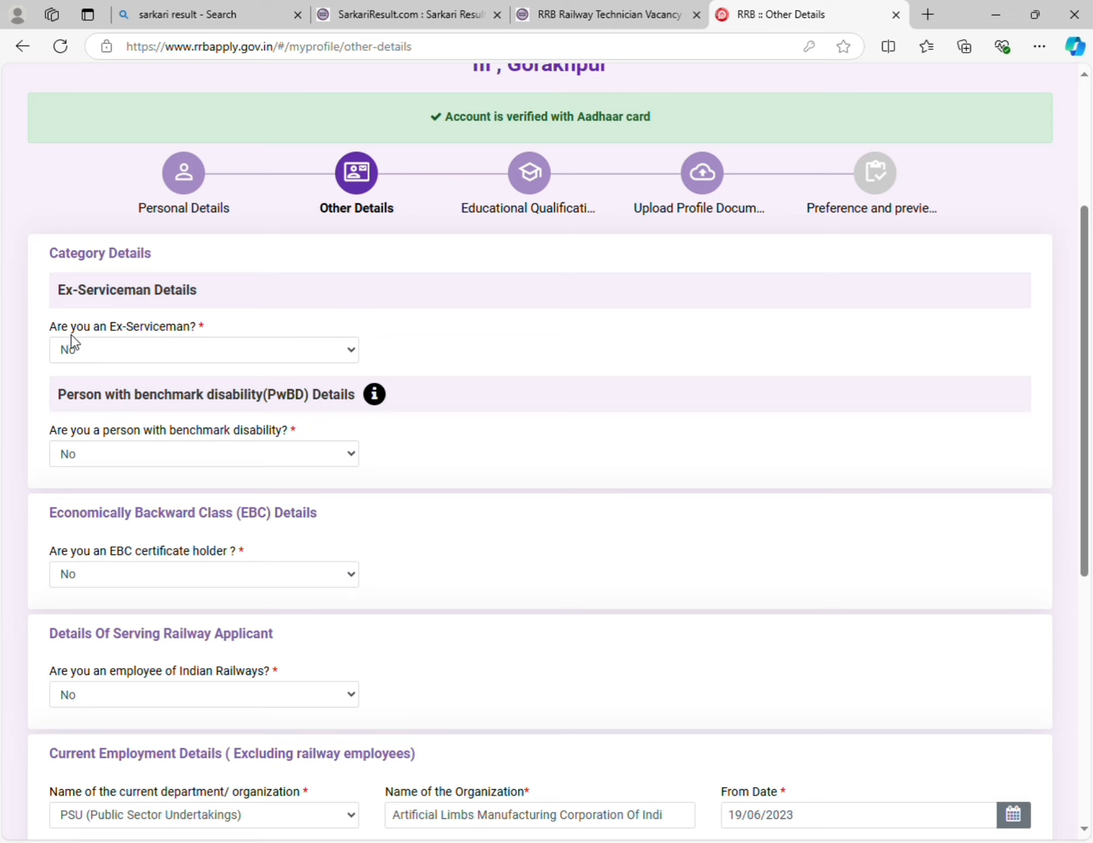
{"action": "left_click", "coordinate": [262, 349]}
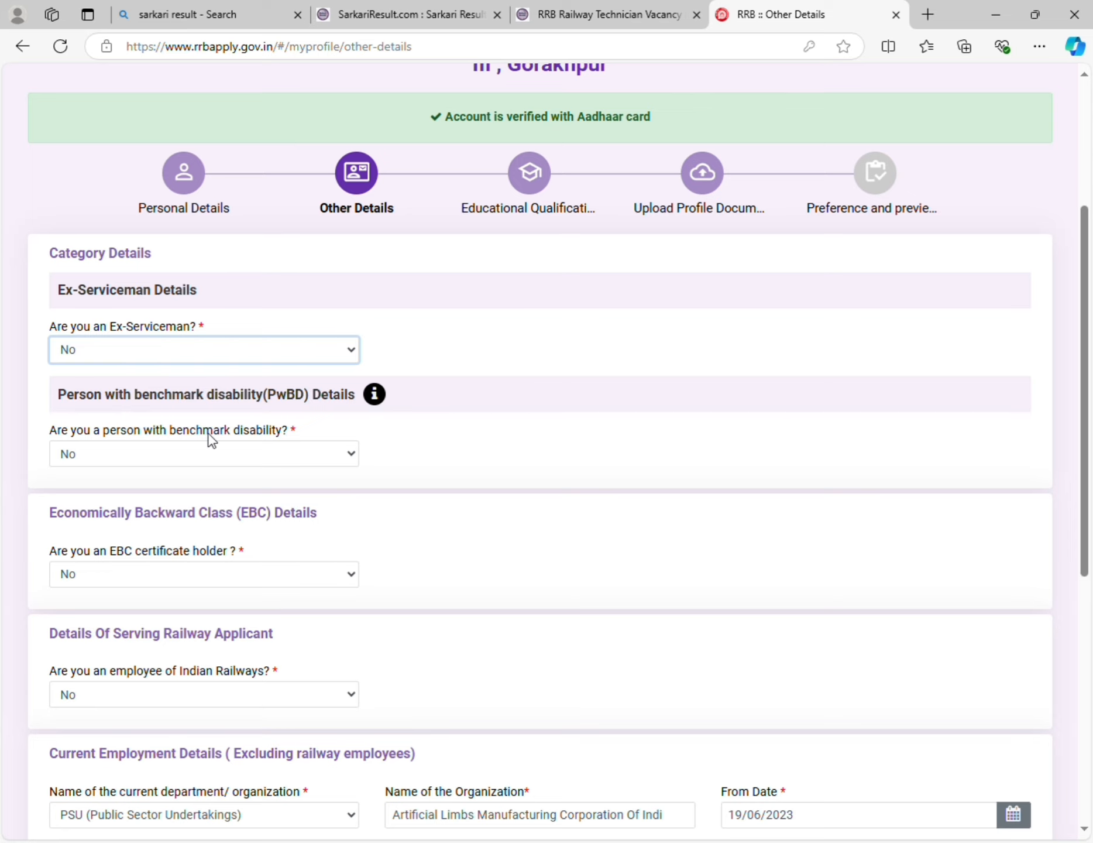
{"action": "scroll", "coordinate": [209, 439], "scroll_direction": "down", "scroll_amount": 3}
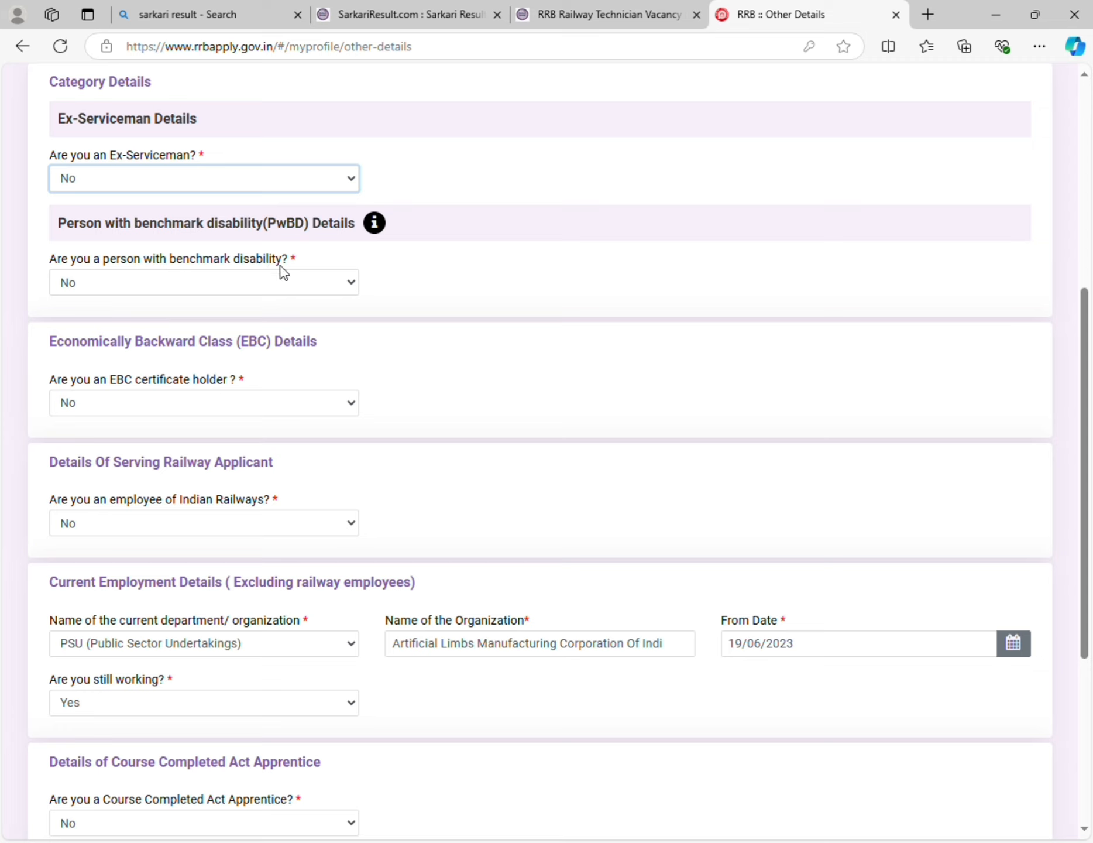
{"action": "left_click", "coordinate": [234, 290]}
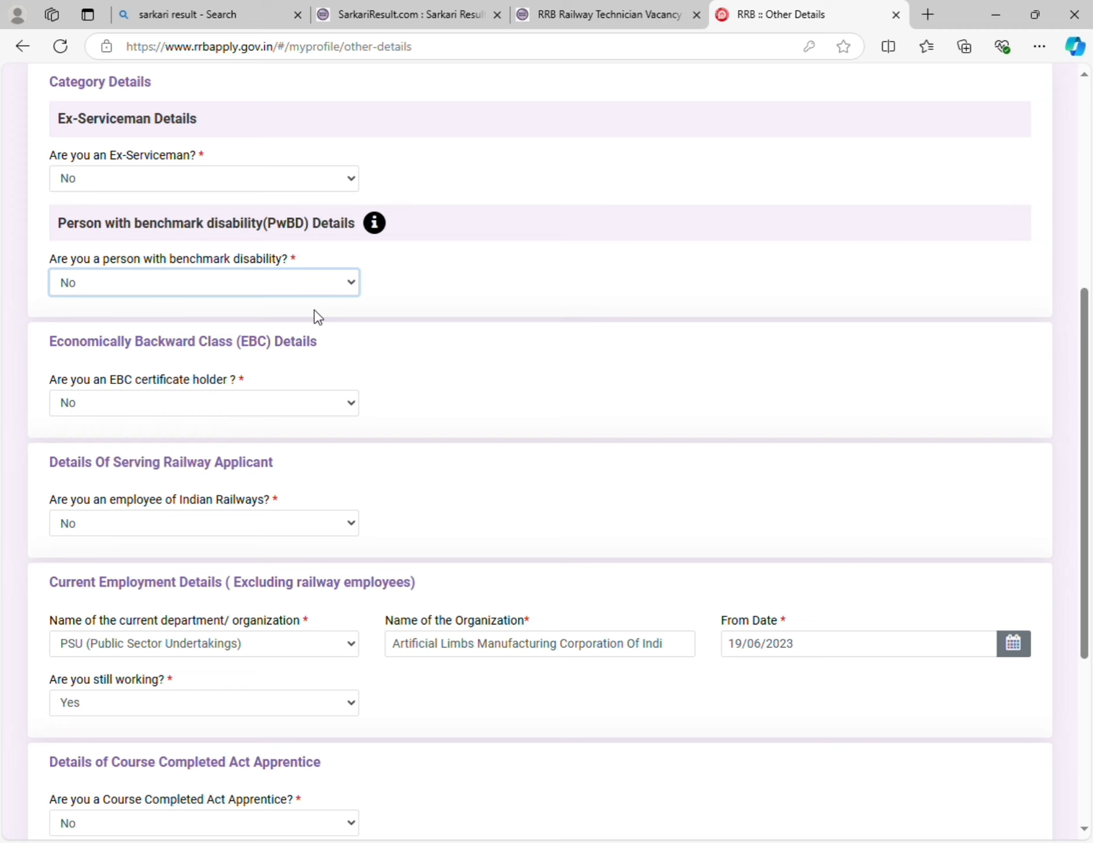
{"action": "scroll", "coordinate": [183, 403], "scroll_direction": "down", "scroll_amount": 1}
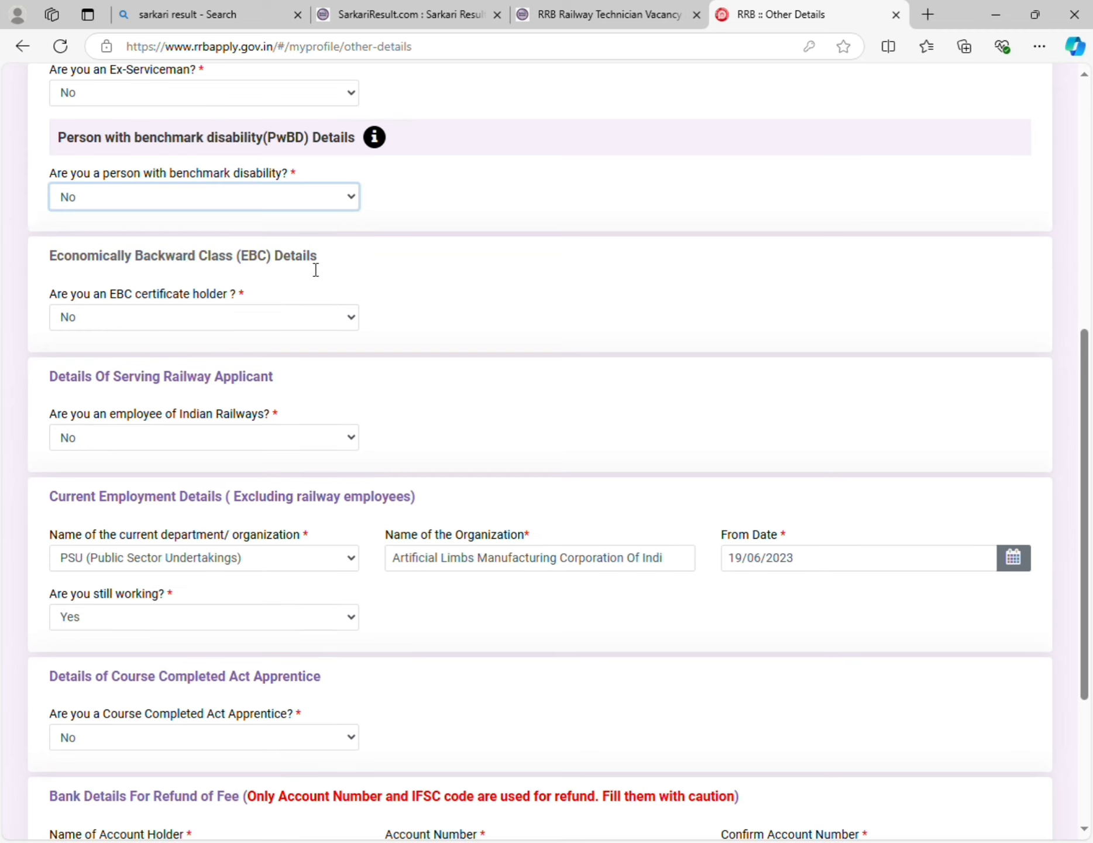
{"action": "left_click", "coordinate": [268, 317]}
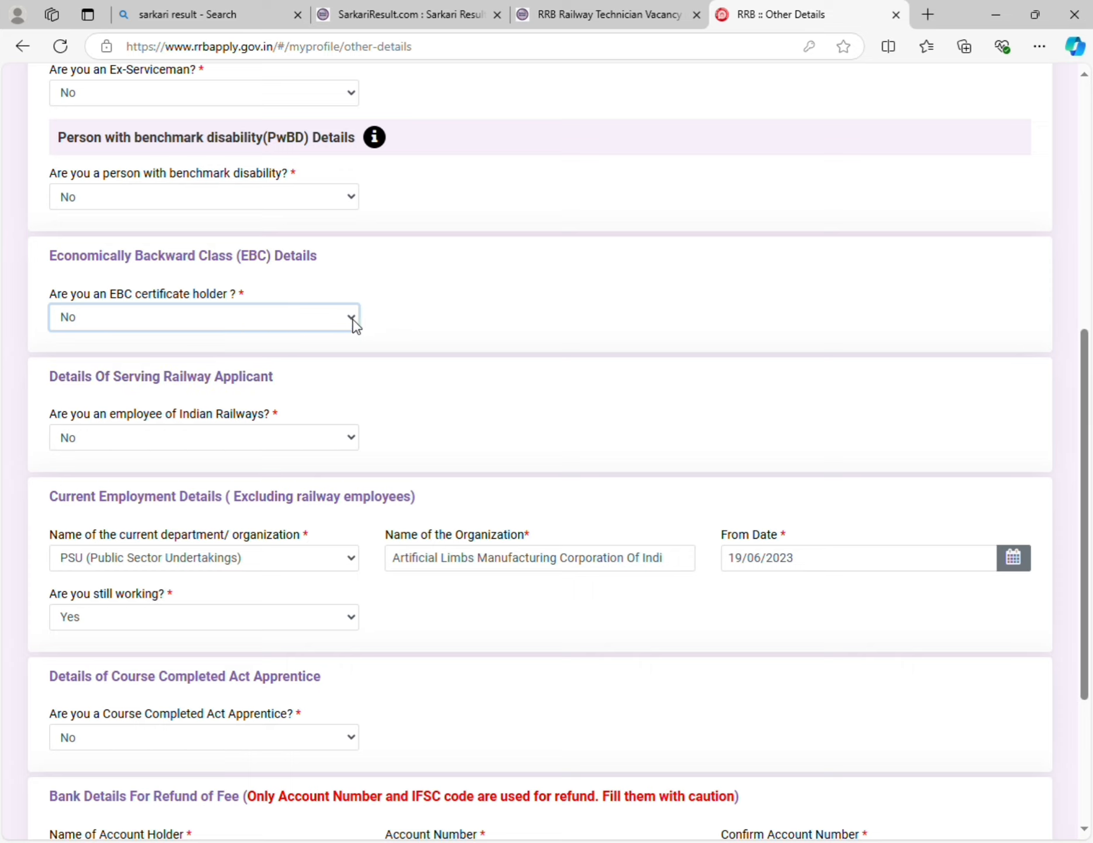
{"action": "scroll", "coordinate": [344, 359], "scroll_direction": "down", "scroll_amount": 5}
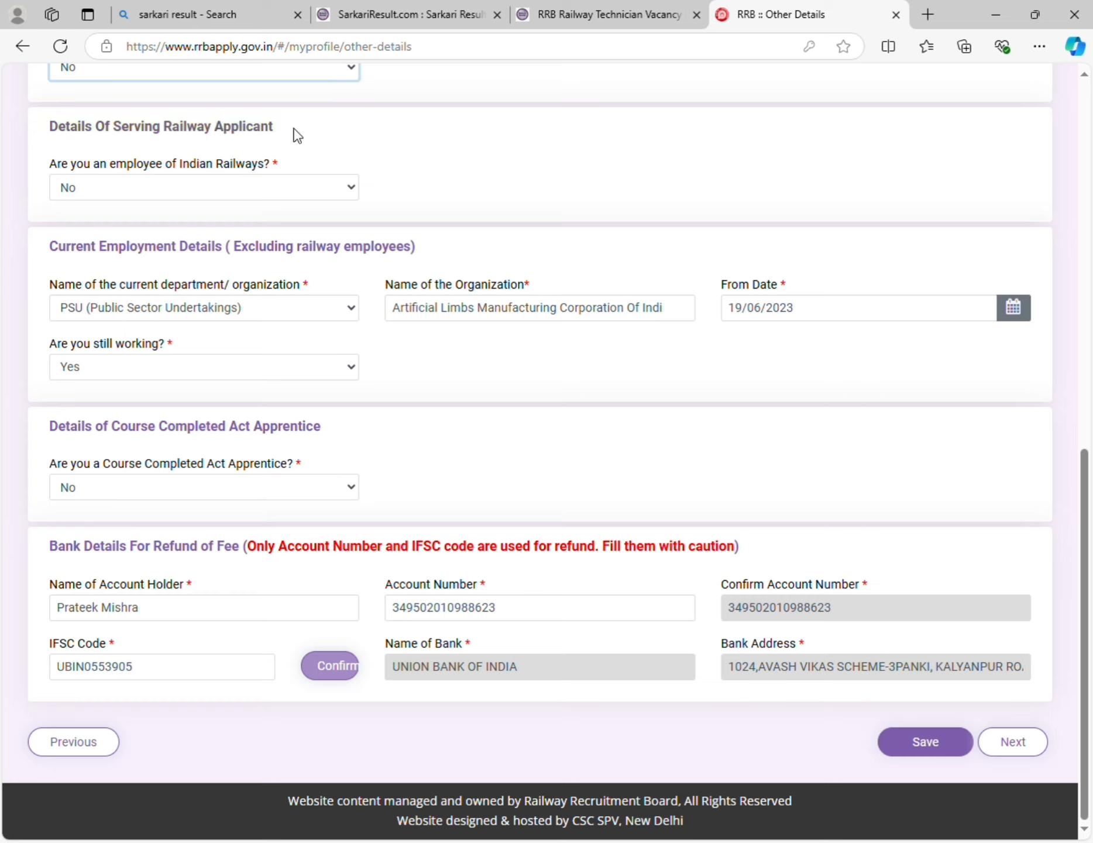
{"action": "left_click", "coordinate": [330, 183]}
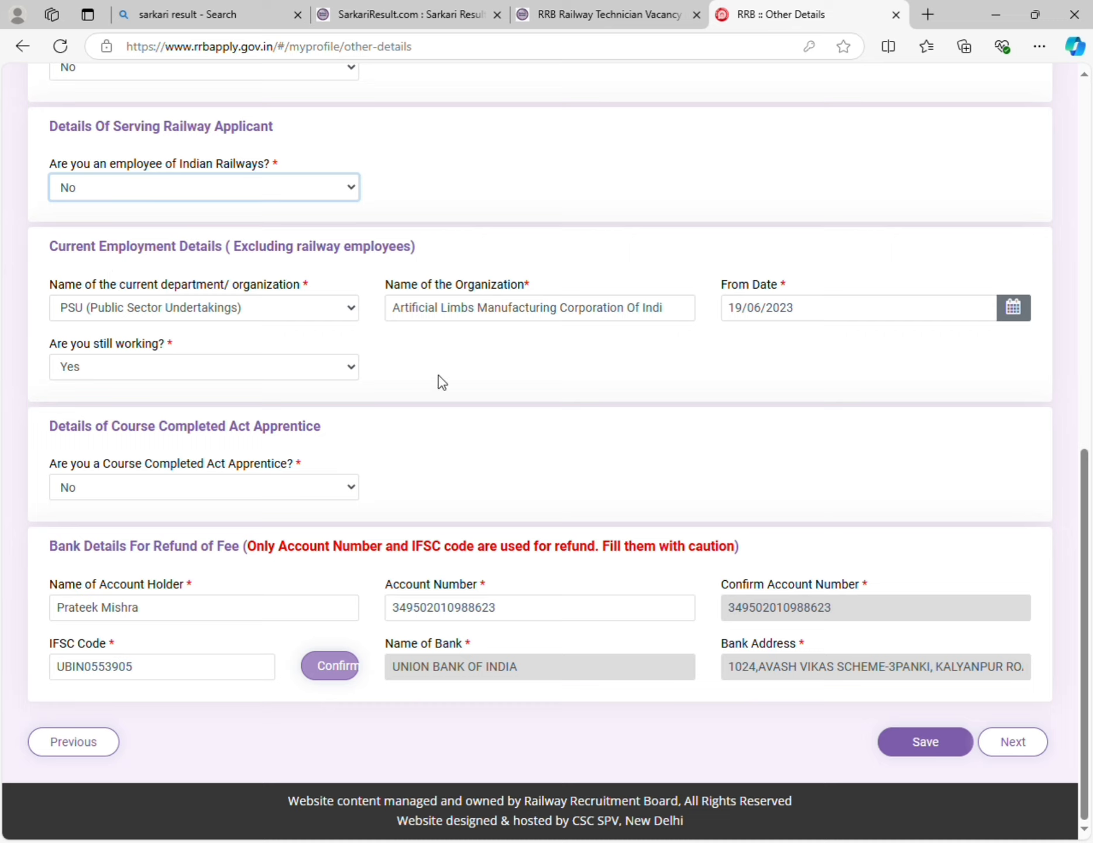
{"action": "left_click", "coordinate": [161, 309]}
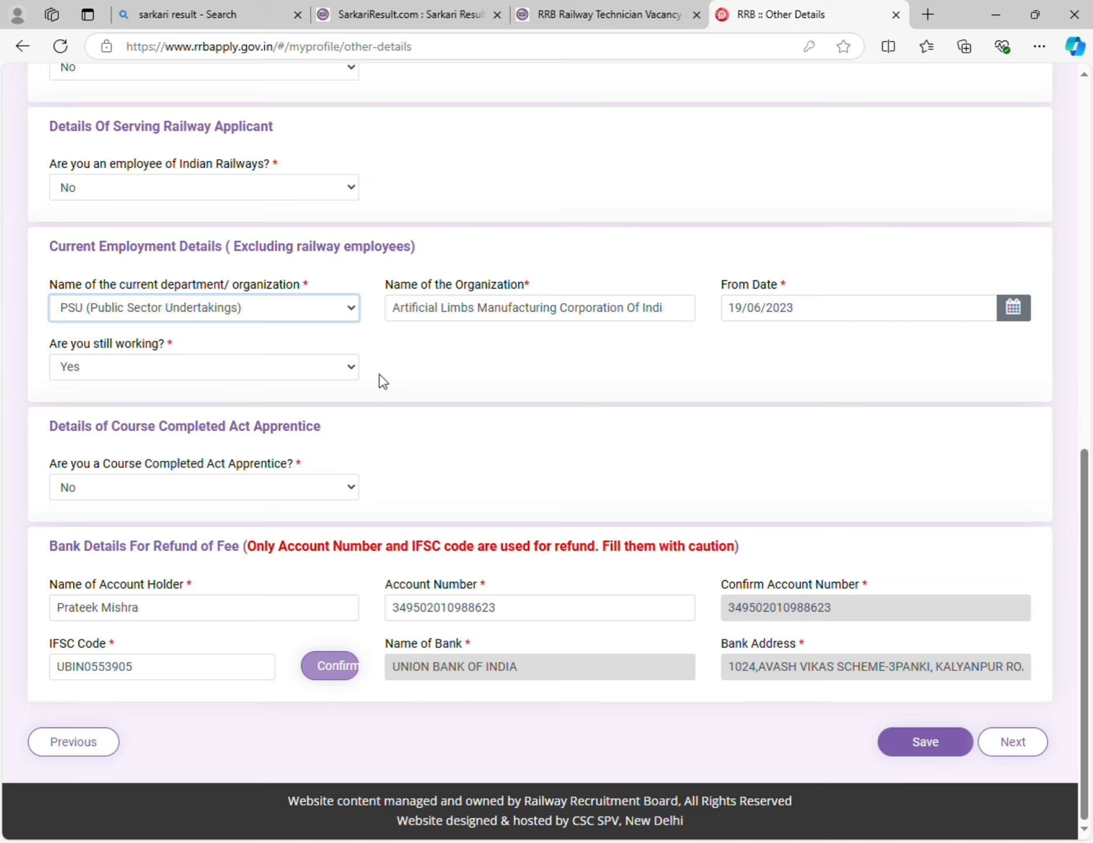
{"action": "left_click", "coordinate": [427, 373]}
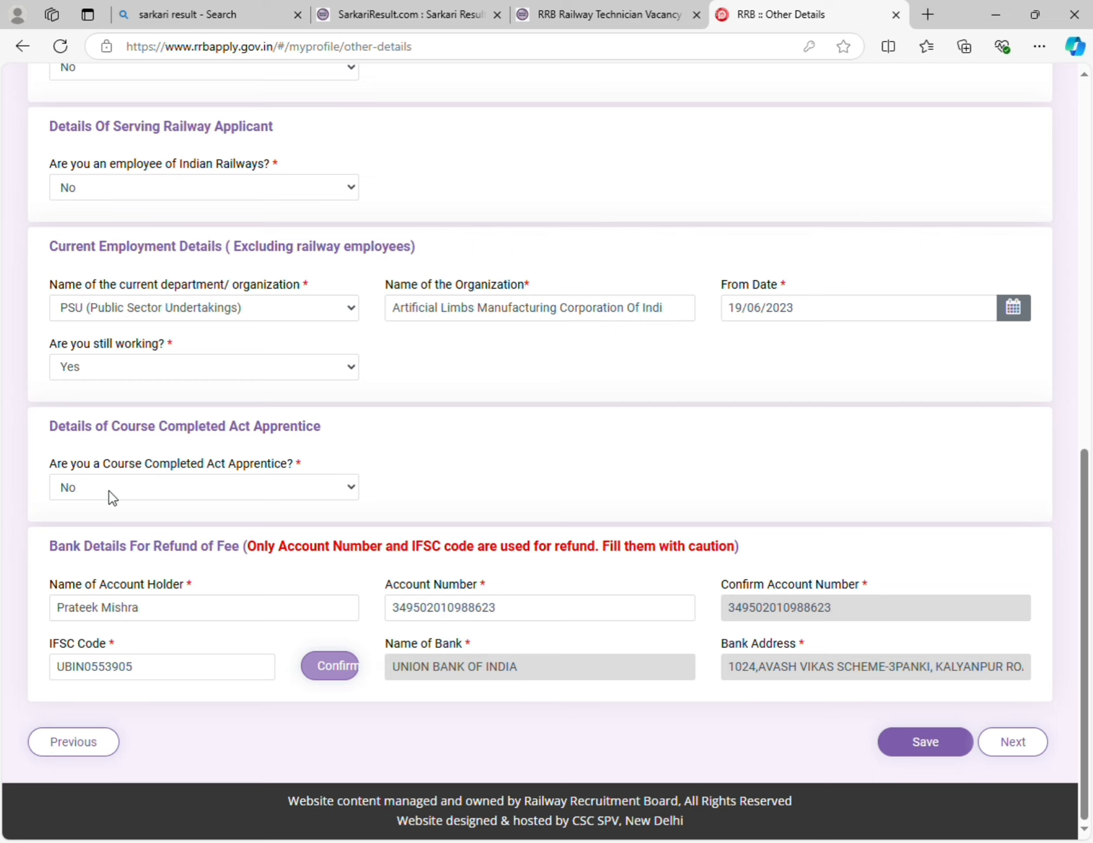
- Switch the Course Completed Act Apprentice answer from Yes back to No
{"action": "left_click", "coordinate": [212, 490]}
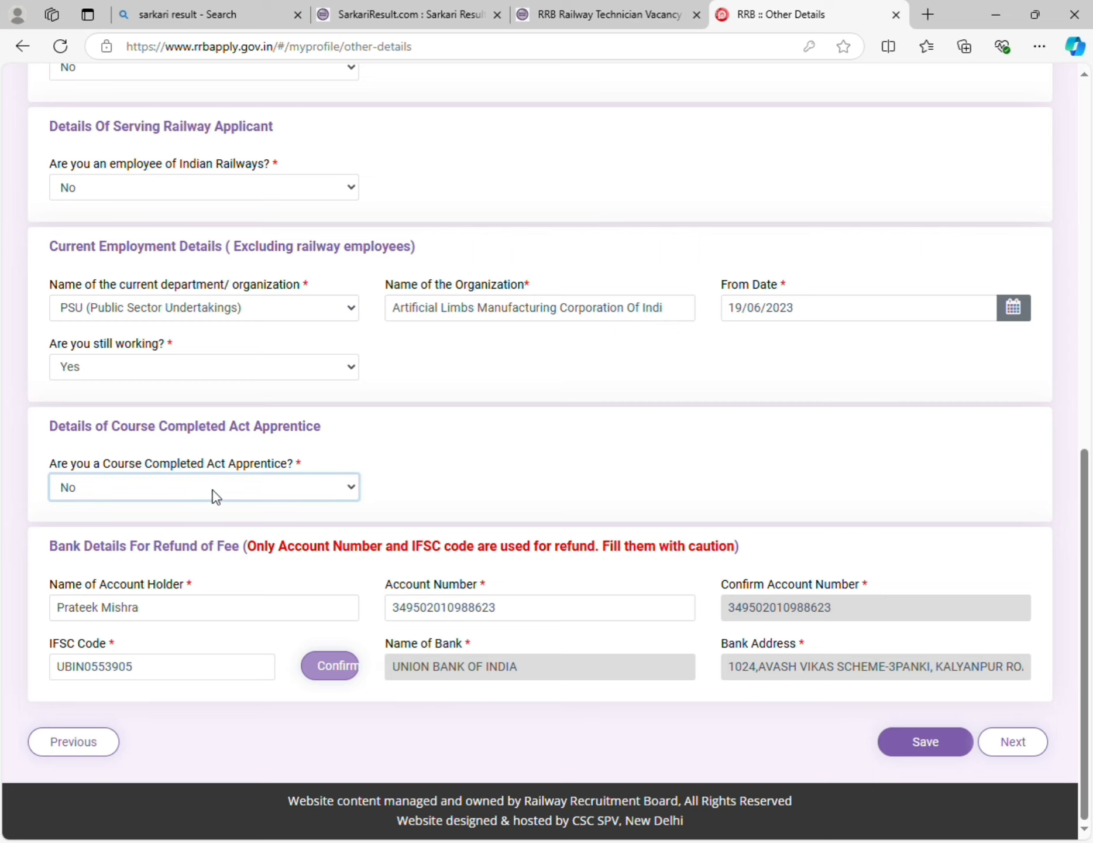
{"action": "left_click", "coordinate": [164, 543]}
{"action": "scroll", "coordinate": [292, 525], "scroll_direction": "down", "scroll_amount": 2}
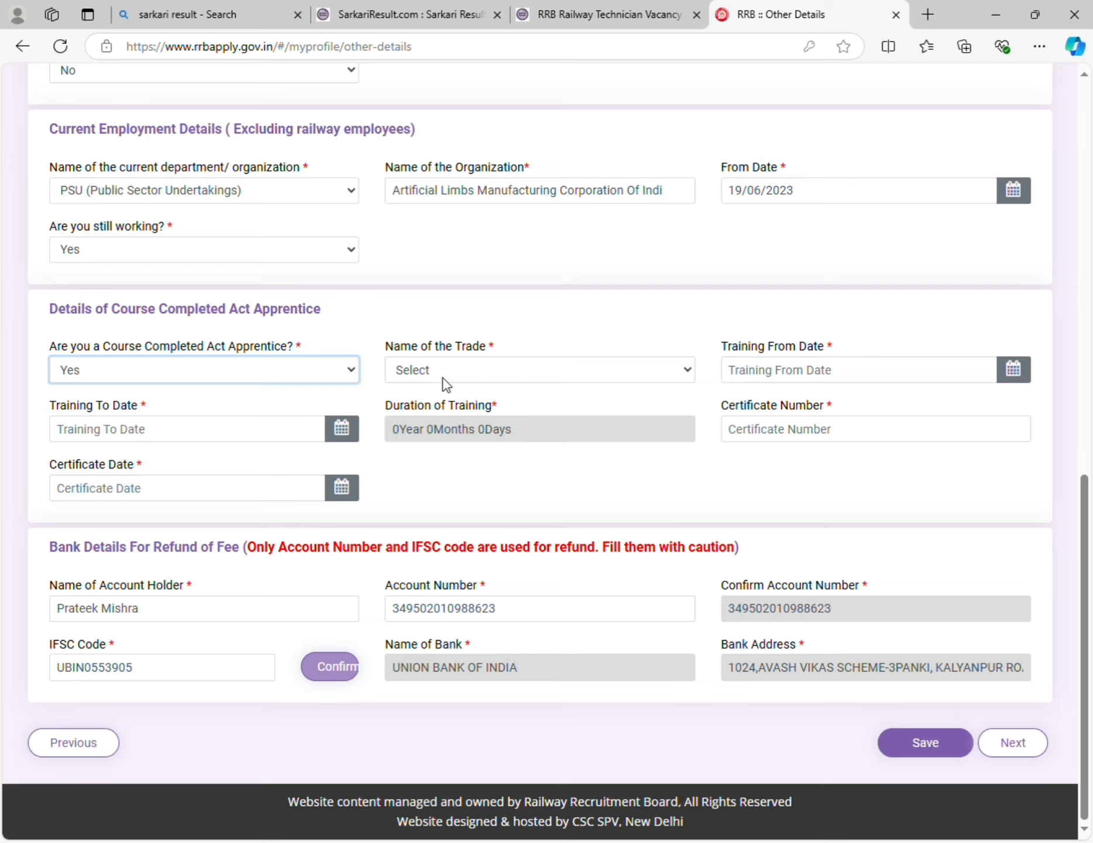
{"action": "left_click", "coordinate": [463, 361]}
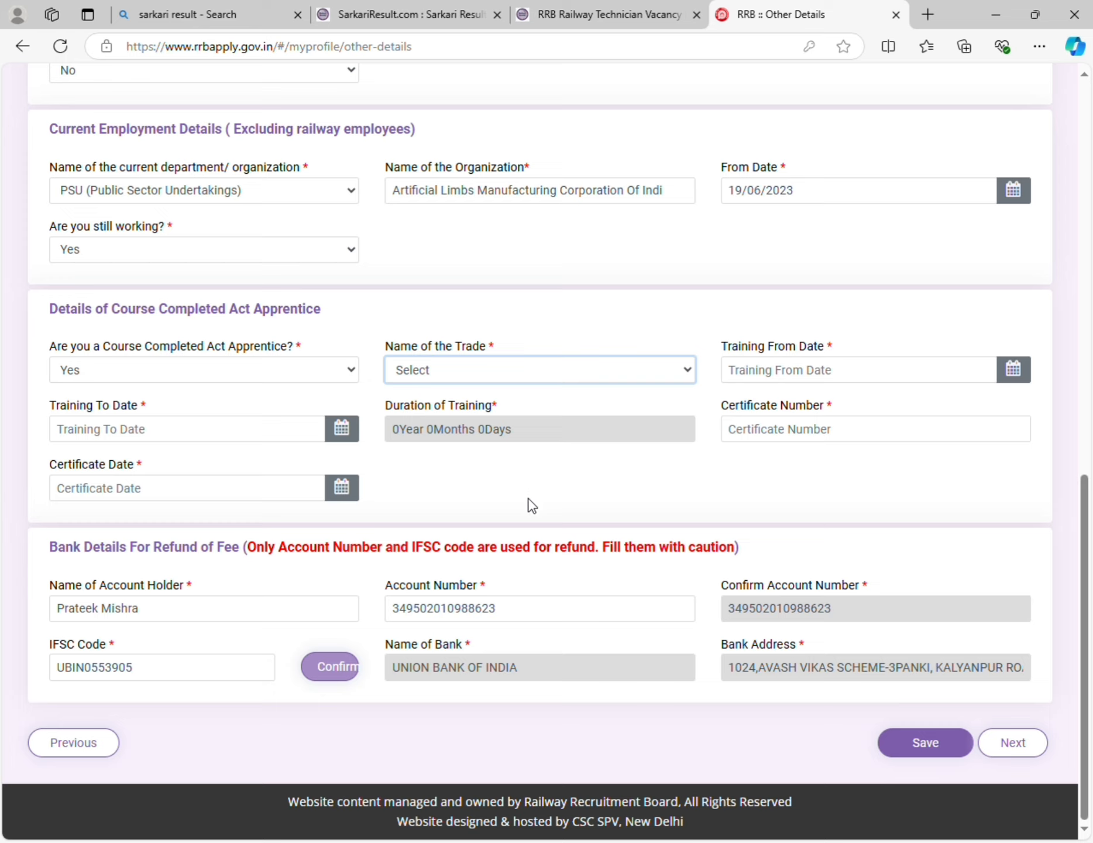
{"action": "left_click", "coordinate": [311, 364]}
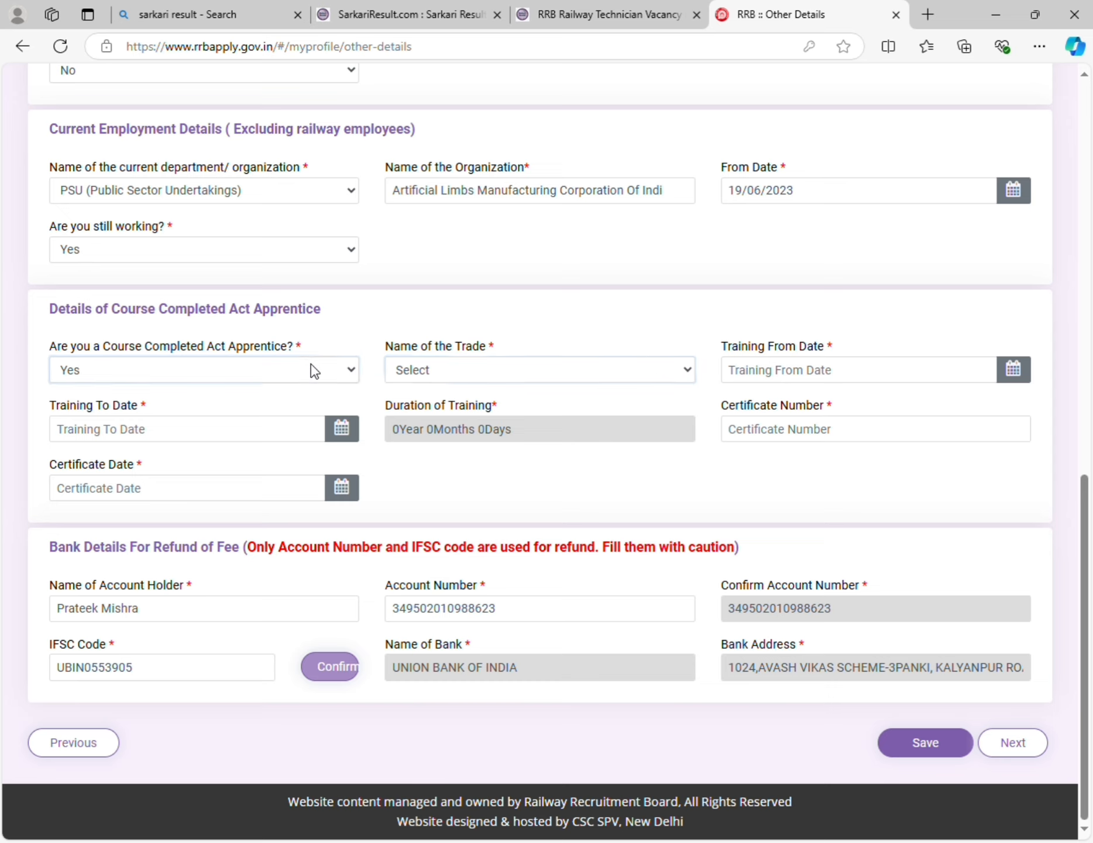
{"action": "left_click", "coordinate": [263, 447]}
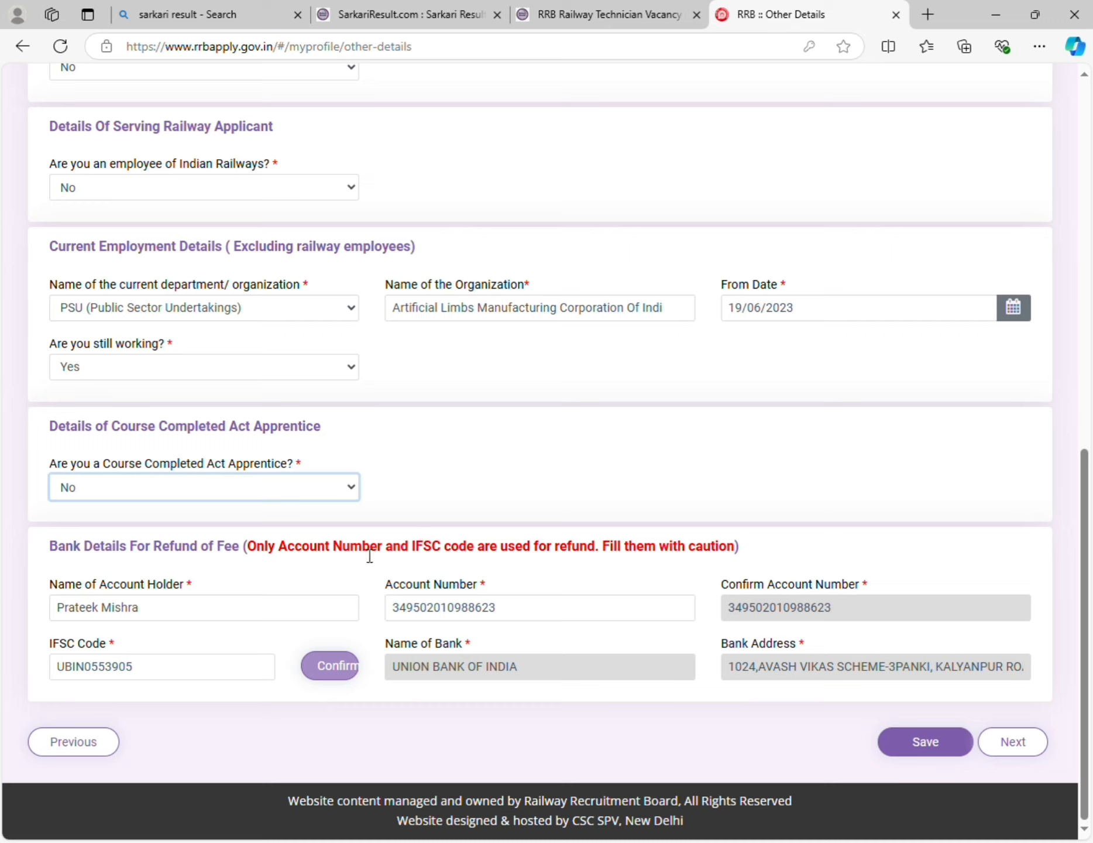
- Save the Other Details form and advance to the Educational Qualification page
{"action": "left_click", "coordinate": [188, 613]}
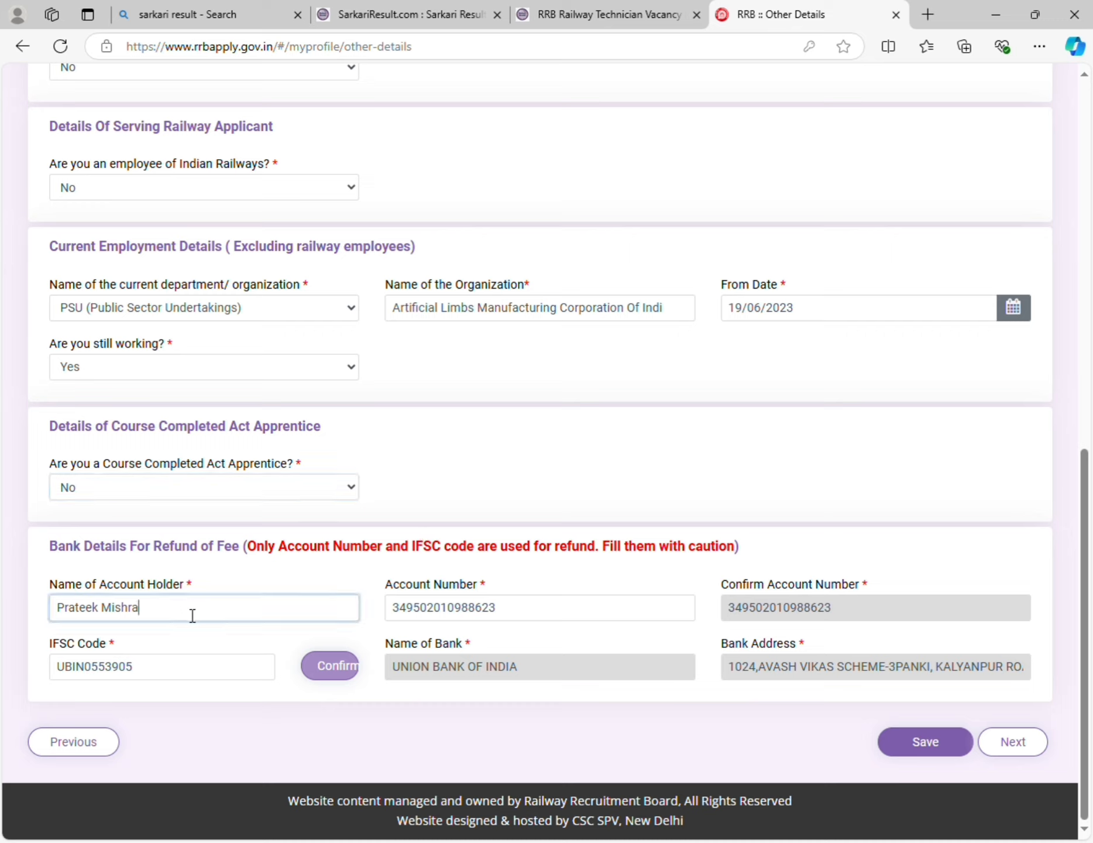
{"action": "left_click", "coordinate": [322, 572]}
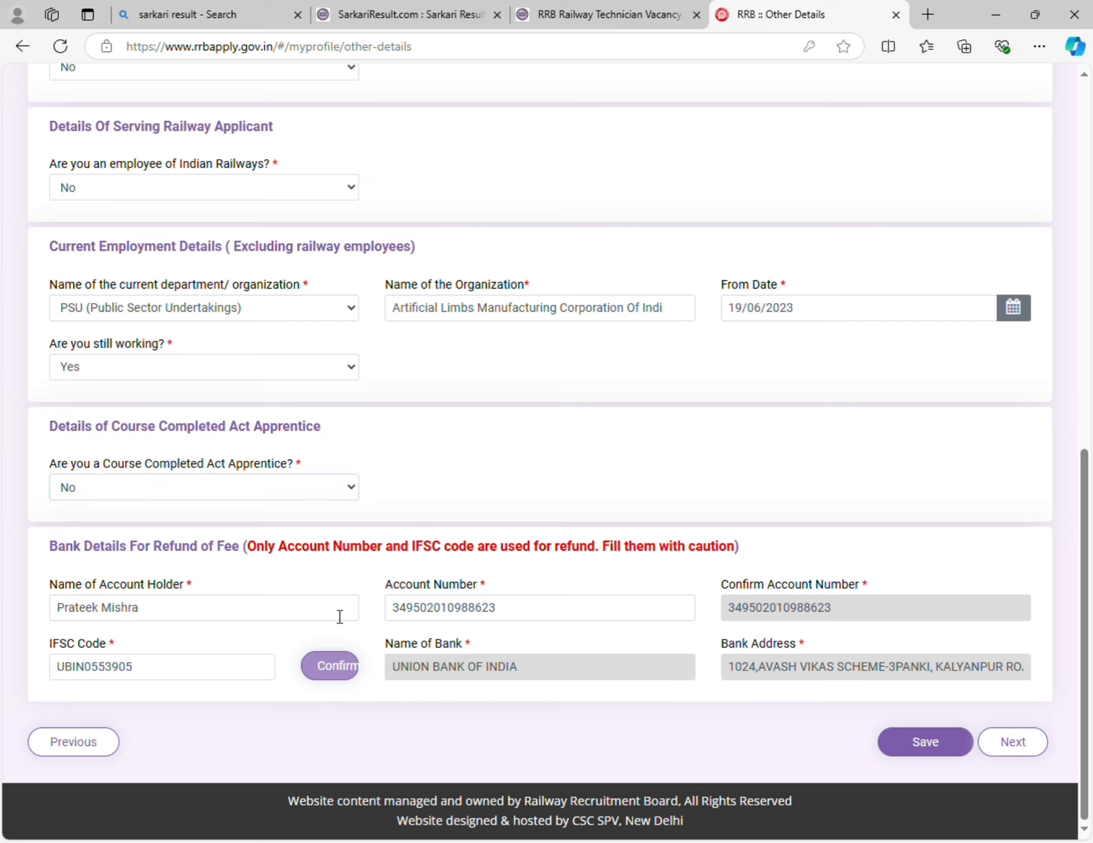
{"action": "left_click", "coordinate": [340, 616]}
{"action": "left_click", "coordinate": [335, 570]}
{"action": "key", "text": "alt"}
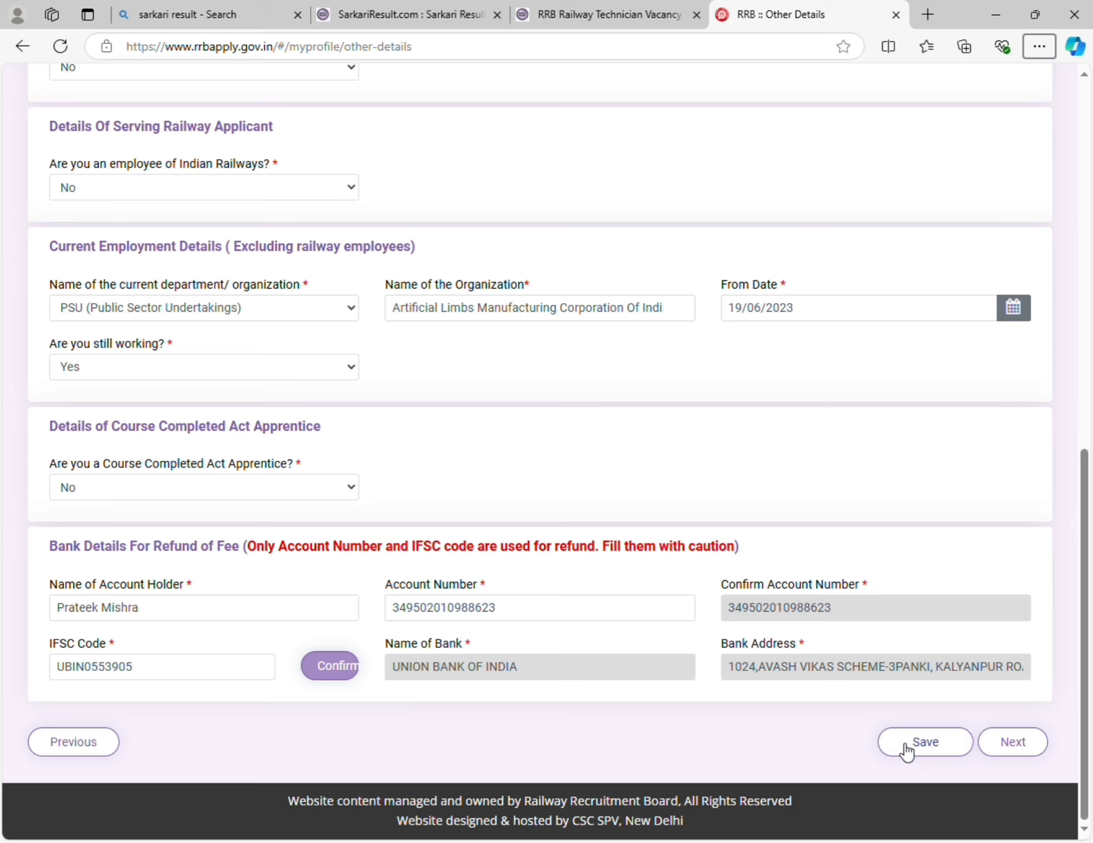
{"action": "left_click", "coordinate": [907, 746]}
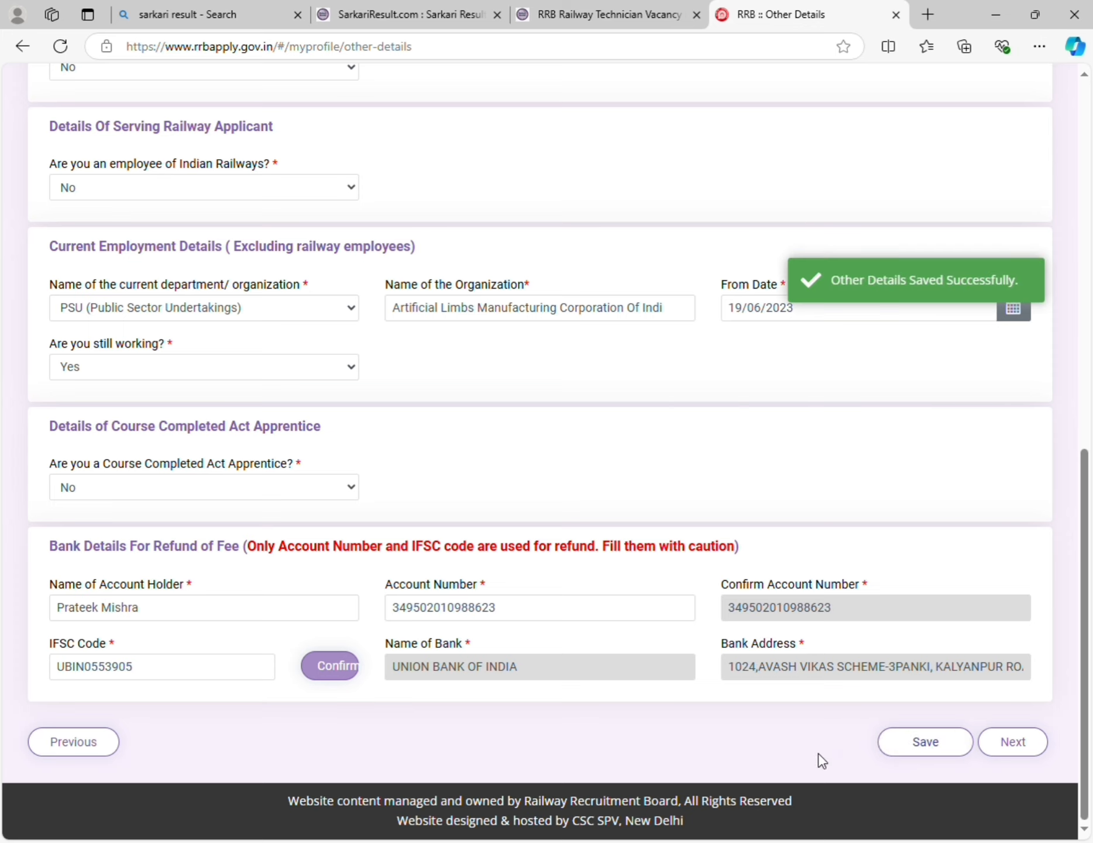
{"action": "left_click", "coordinate": [1004, 753]}
{"action": "left_click", "coordinate": [1006, 757]}
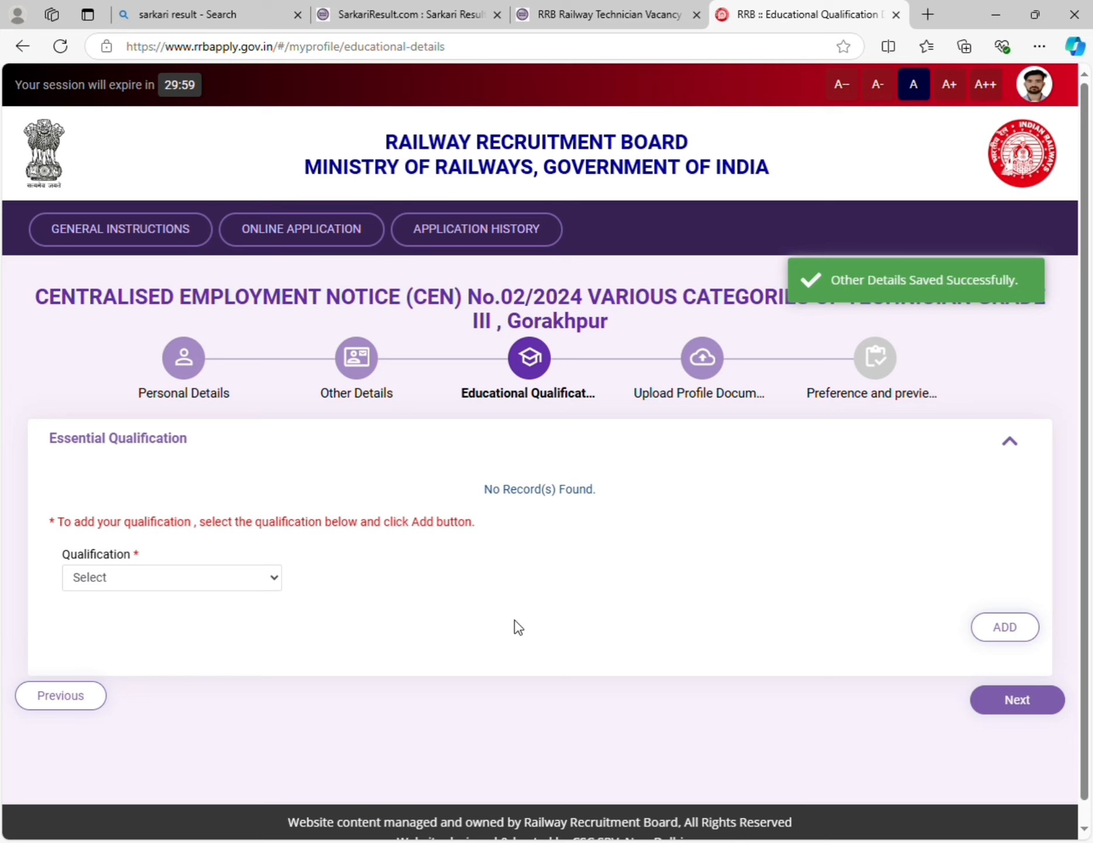
- Review the Matriculation/SSLC, ITI and 10+2 records, then open the Qualification dropdown
{"action": "scroll", "coordinate": [503, 601], "scroll_direction": "down", "scroll_amount": 2}
{"action": "scroll", "coordinate": [503, 596], "scroll_direction": "up", "scroll_amount": 2}
{"action": "scroll", "coordinate": [507, 603], "scroll_direction": "down", "scroll_amount": 1}
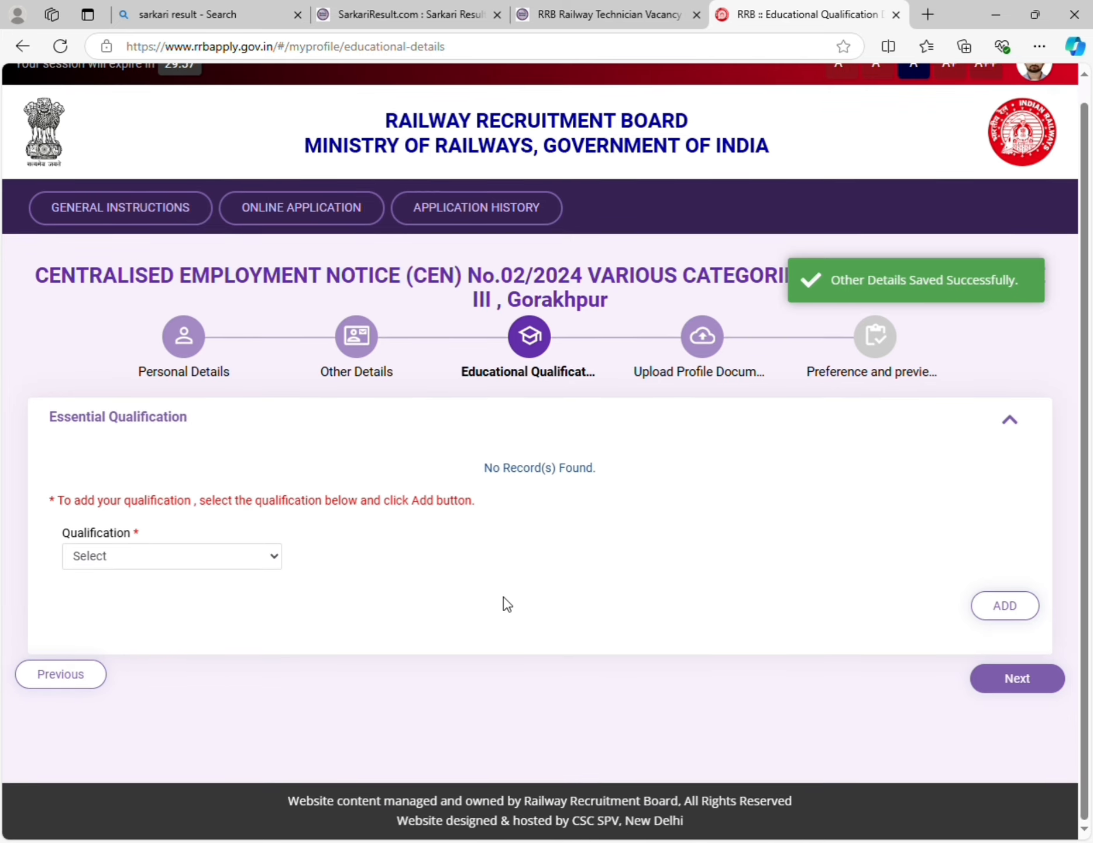
{"action": "scroll", "coordinate": [507, 603], "scroll_direction": "up", "scroll_amount": 1}
{"action": "scroll", "coordinate": [507, 603], "scroll_direction": "down", "scroll_amount": 1}
{"action": "scroll", "coordinate": [507, 603], "scroll_direction": "up", "scroll_amount": 1}
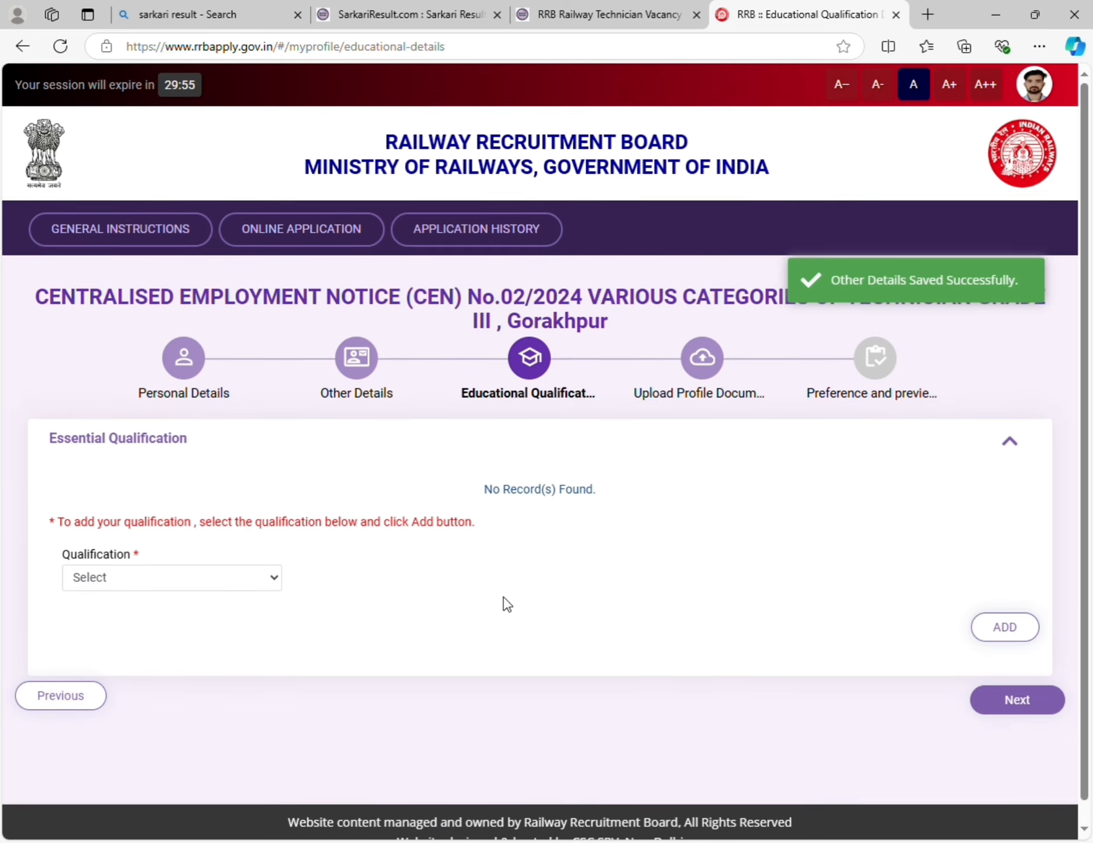
{"action": "scroll", "coordinate": [507, 603], "scroll_direction": "down", "scroll_amount": 1}
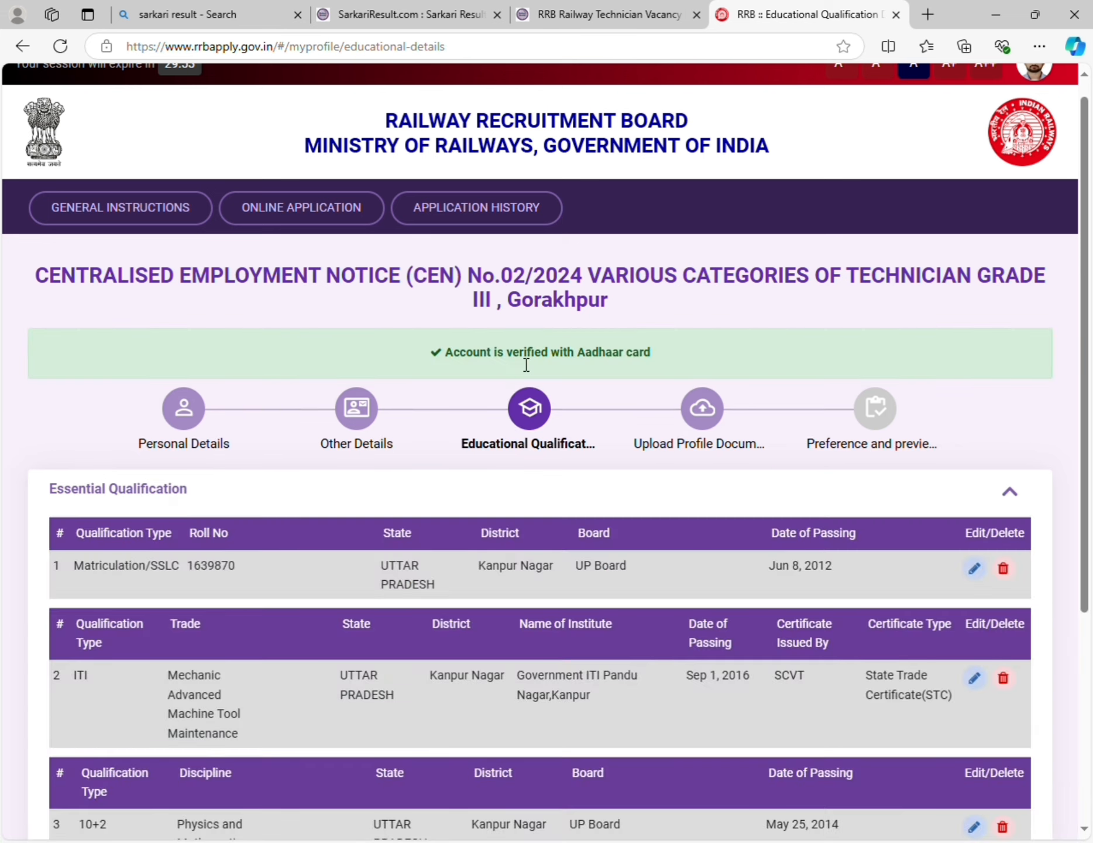
{"action": "left_click_drag", "start_coordinate": [517, 352], "coordinate": [528, 399]}
{"action": "left_click", "coordinate": [499, 459]}
{"action": "scroll", "coordinate": [511, 553], "scroll_direction": "down", "scroll_amount": 5}
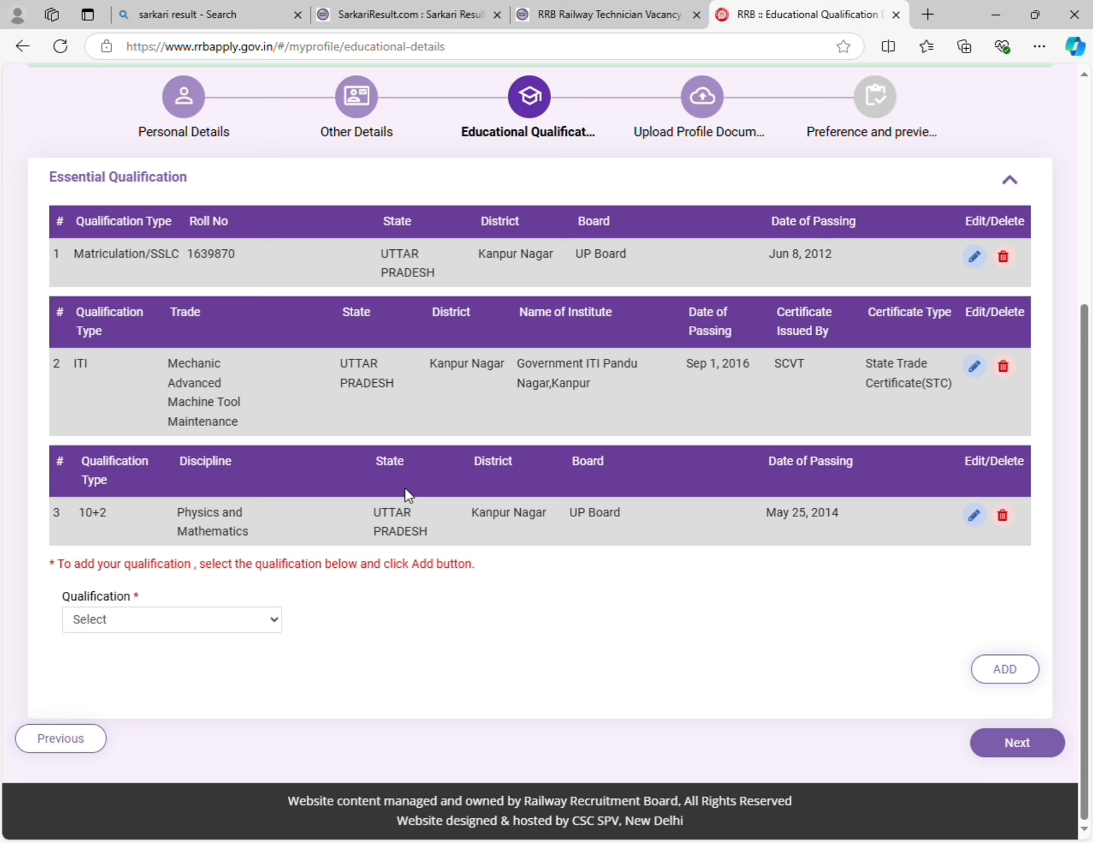
{"action": "scroll", "coordinate": [408, 487], "scroll_direction": "up", "scroll_amount": 3}
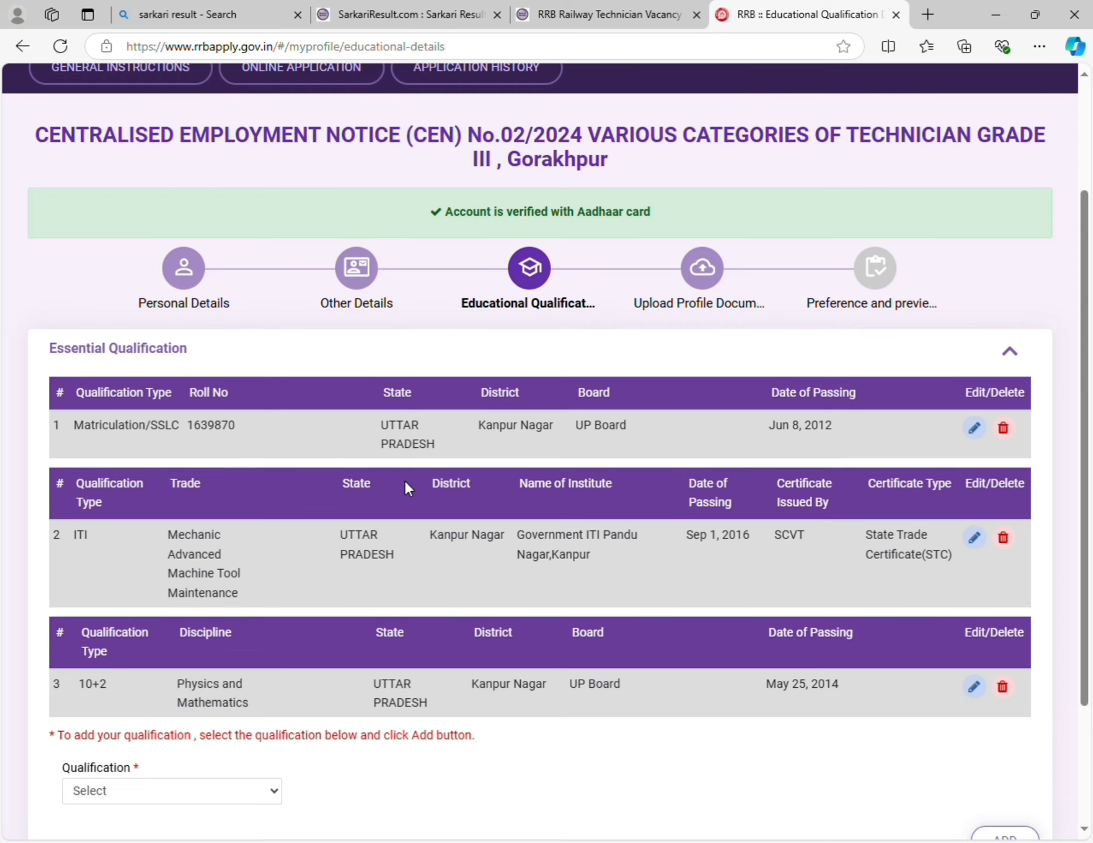
{"action": "scroll", "coordinate": [405, 481], "scroll_direction": "down", "scroll_amount": 3}
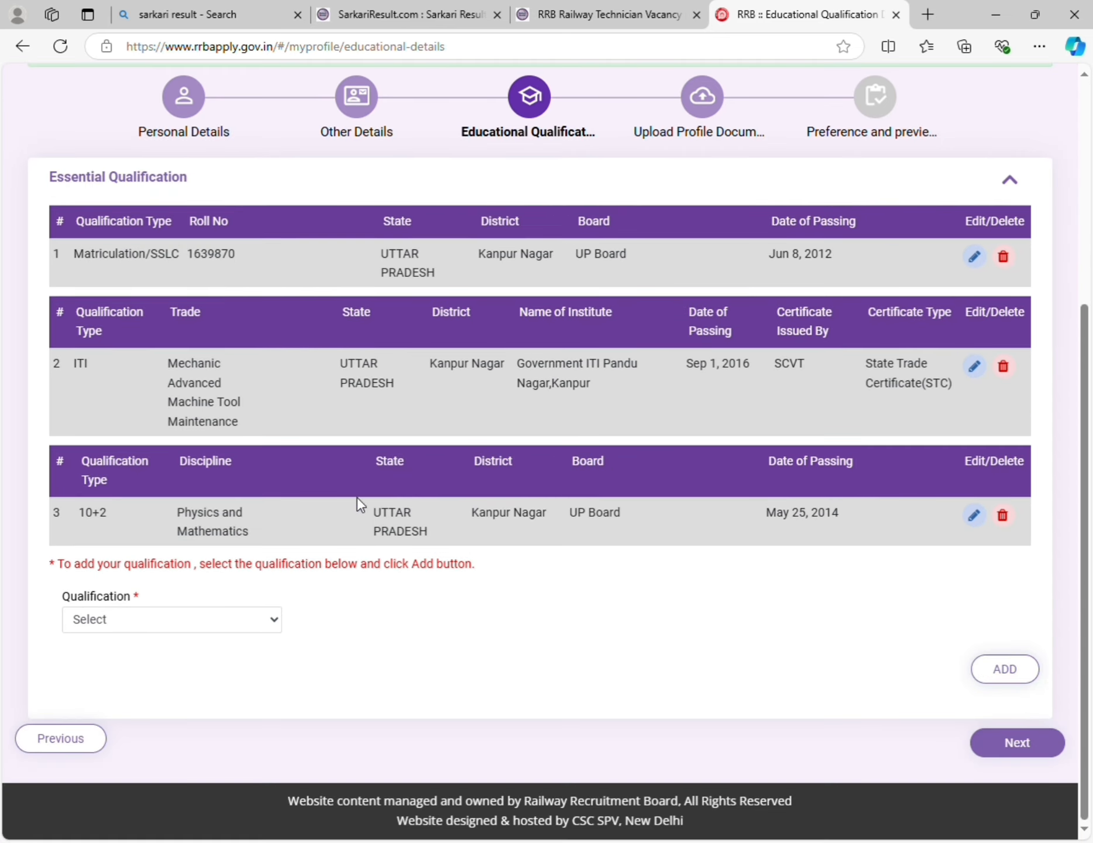
{"action": "left_click", "coordinate": [202, 617]}
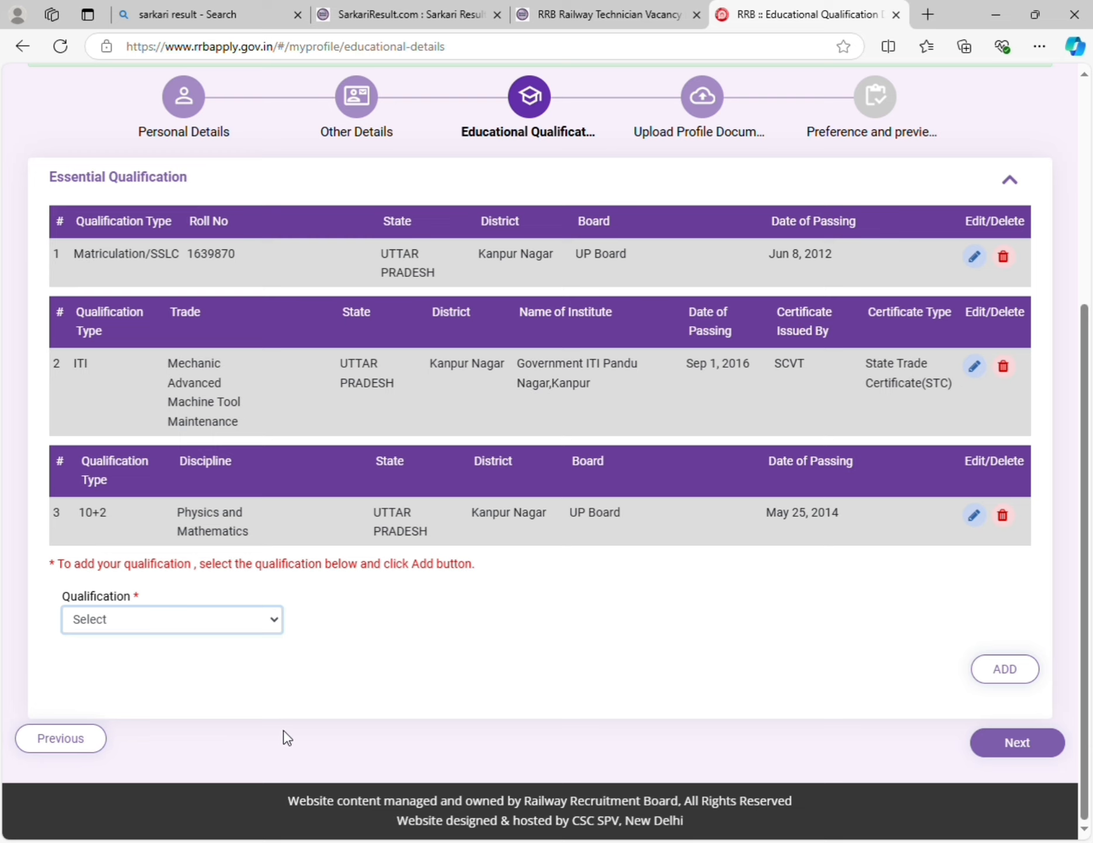
- Select NAC with the mechanic machine-tool trade and UTTAR PRADESH as the state
{"action": "left_click", "coordinate": [225, 732]}
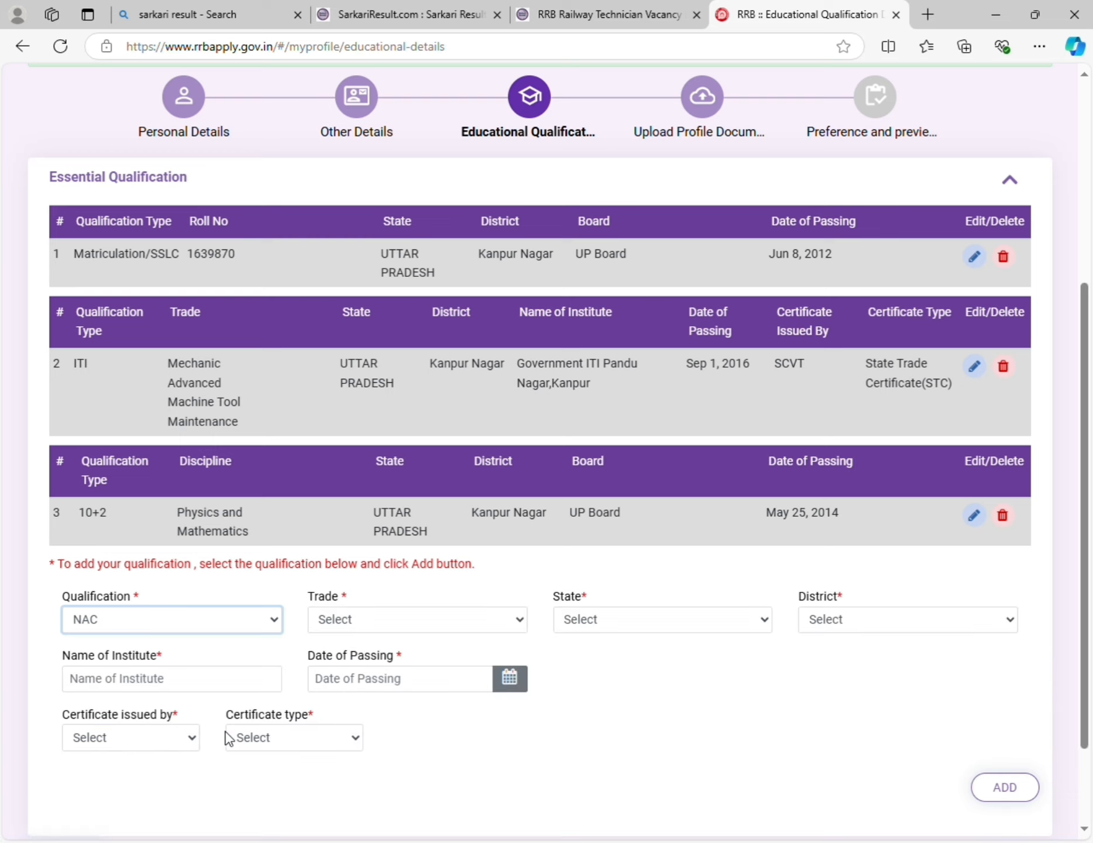
{"action": "scroll", "coordinate": [413, 635], "scroll_direction": "down", "scroll_amount": 1}
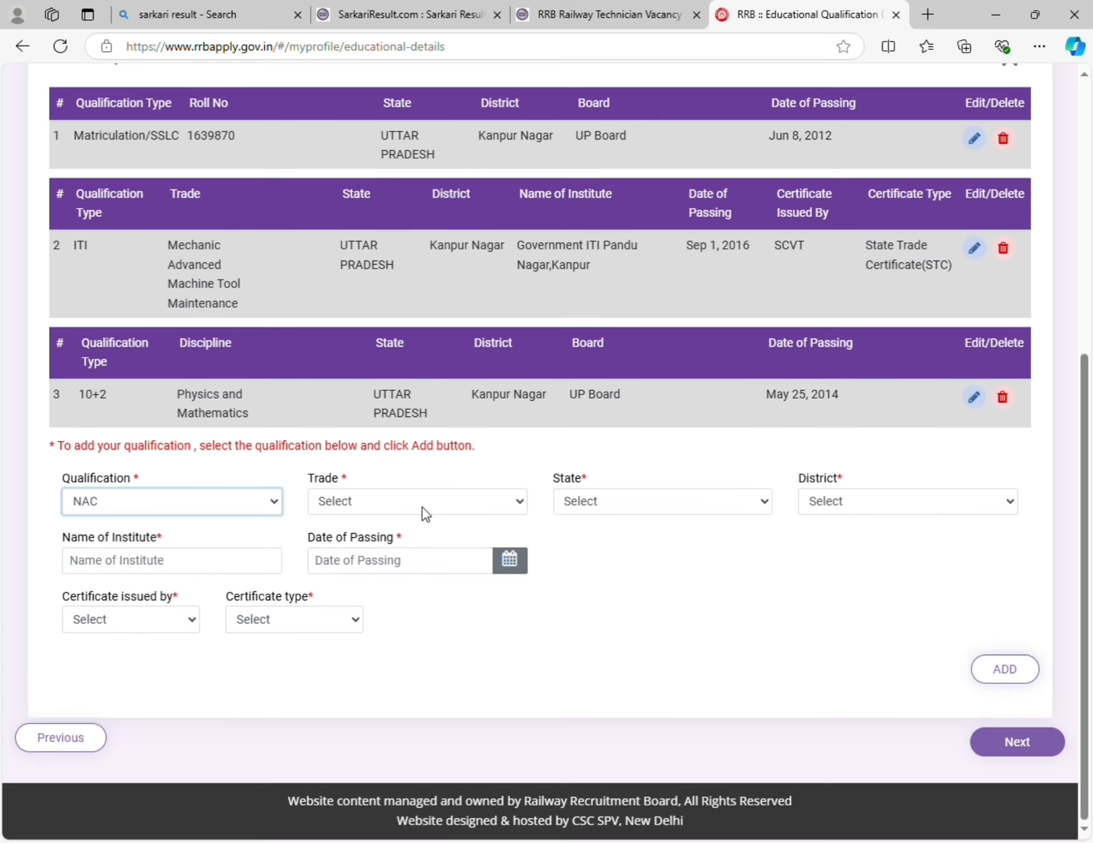
{"action": "left_click", "coordinate": [382, 501]}
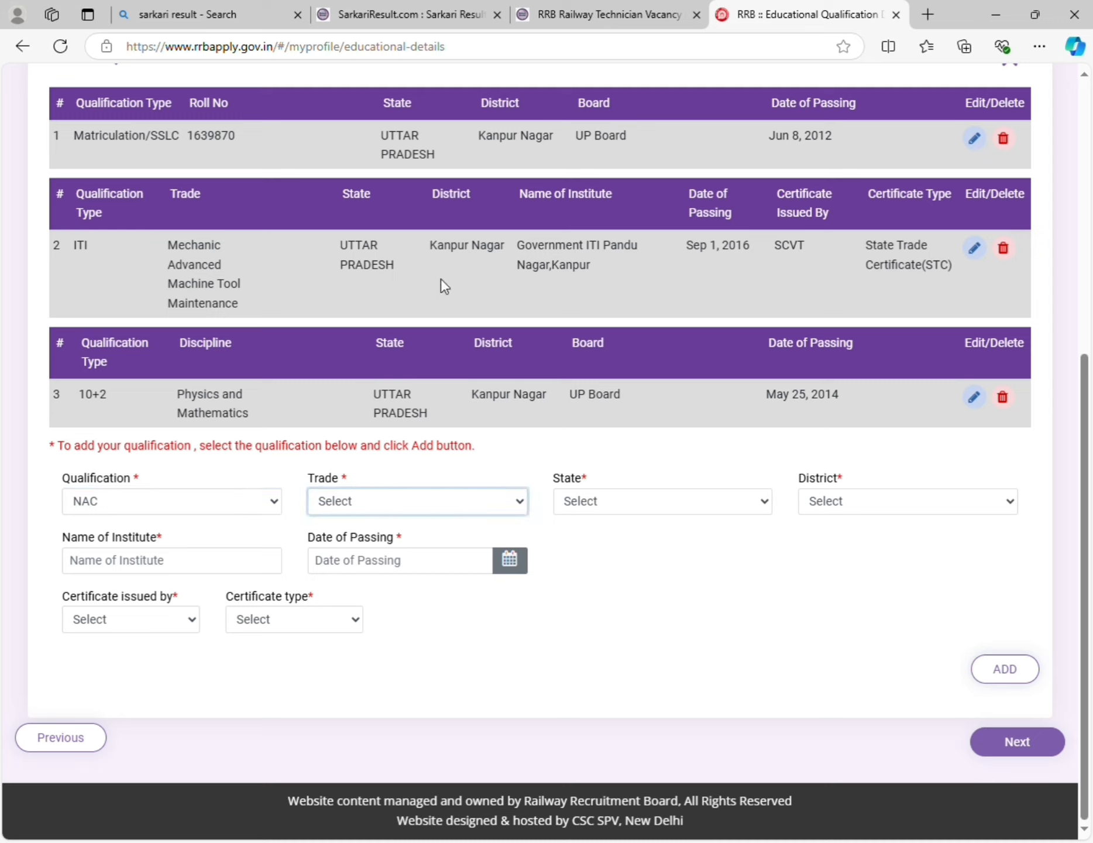
{"action": "left_click", "coordinate": [469, 155]}
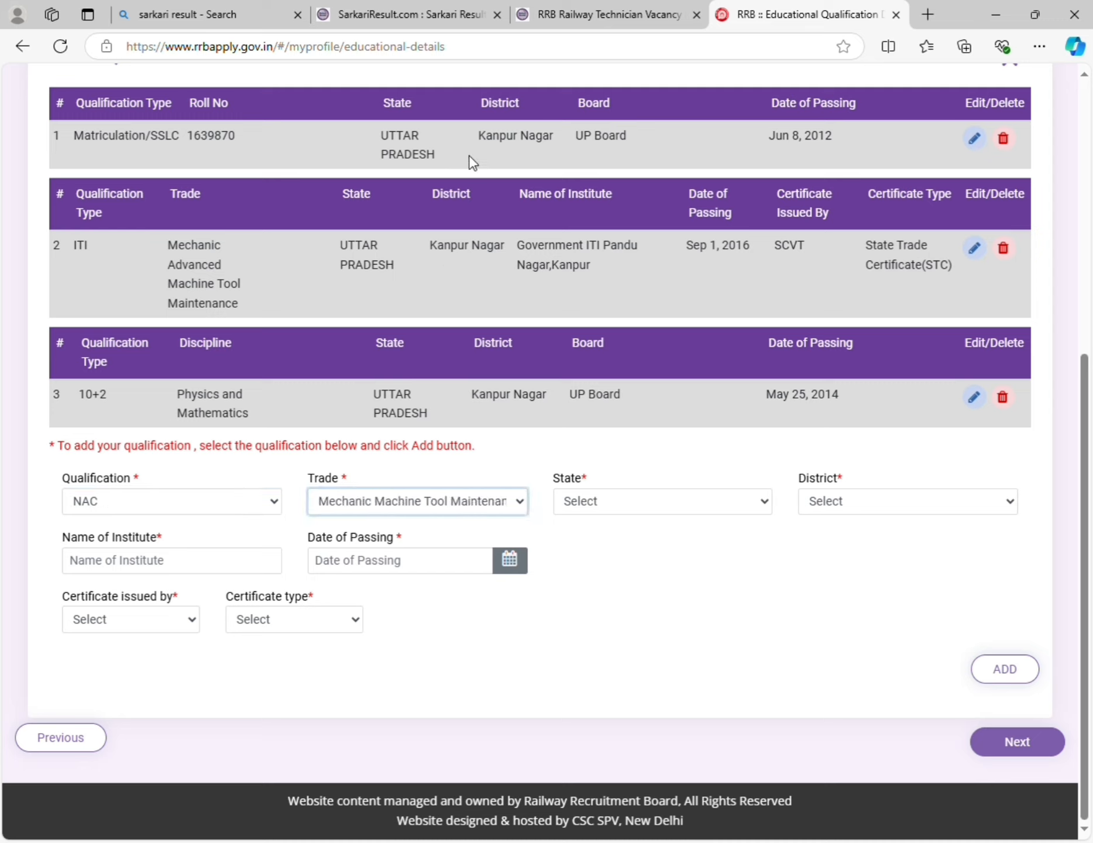
{"action": "left_click", "coordinate": [684, 495]}
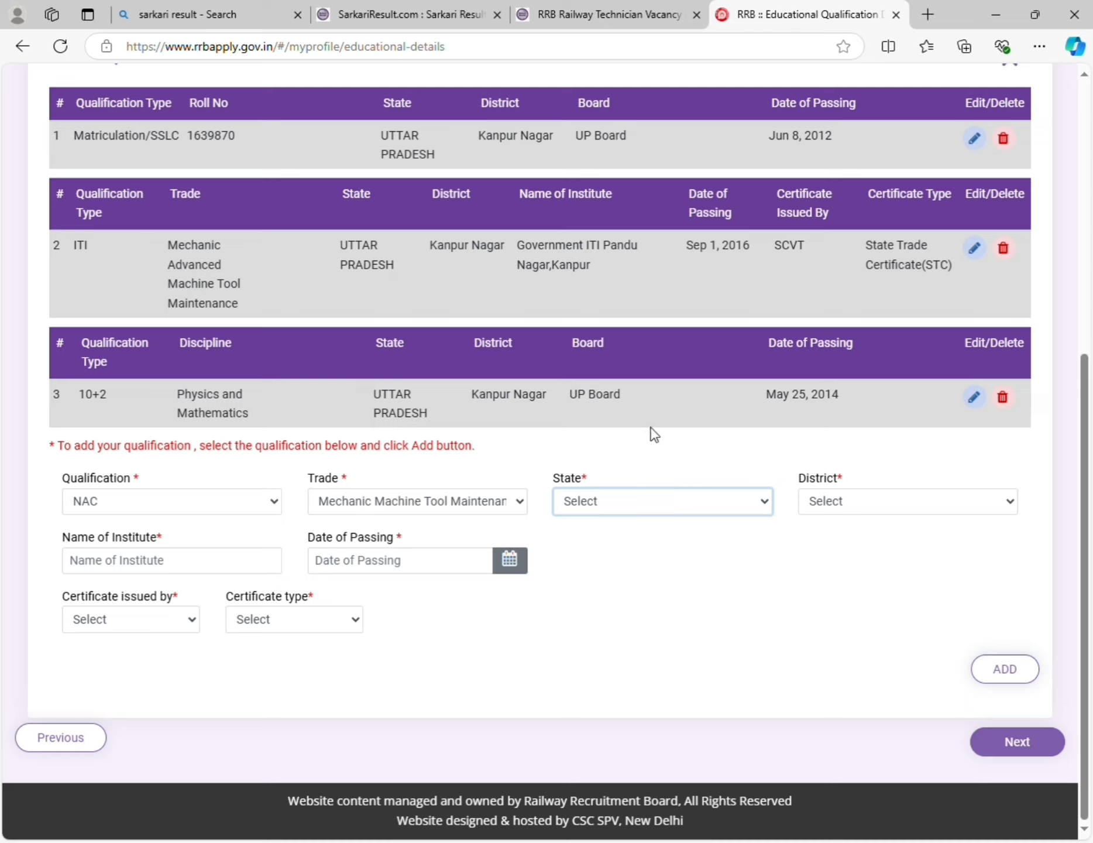
{"action": "key", "text": "u"}
- Set district to Gautam Buddha Nagar and enter institute name 'Bharat Petroleum Corp'
{"action": "left_click", "coordinate": [840, 502]}
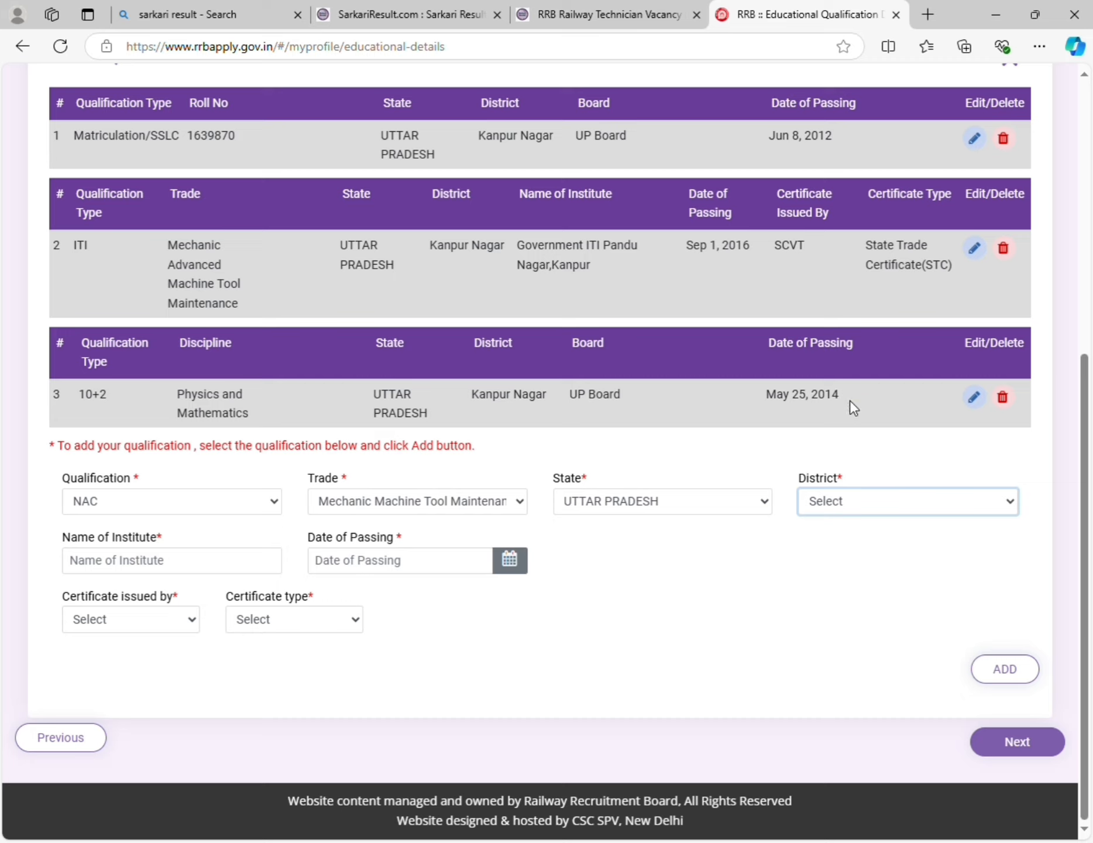
{"action": "left_click", "coordinate": [874, 433]}
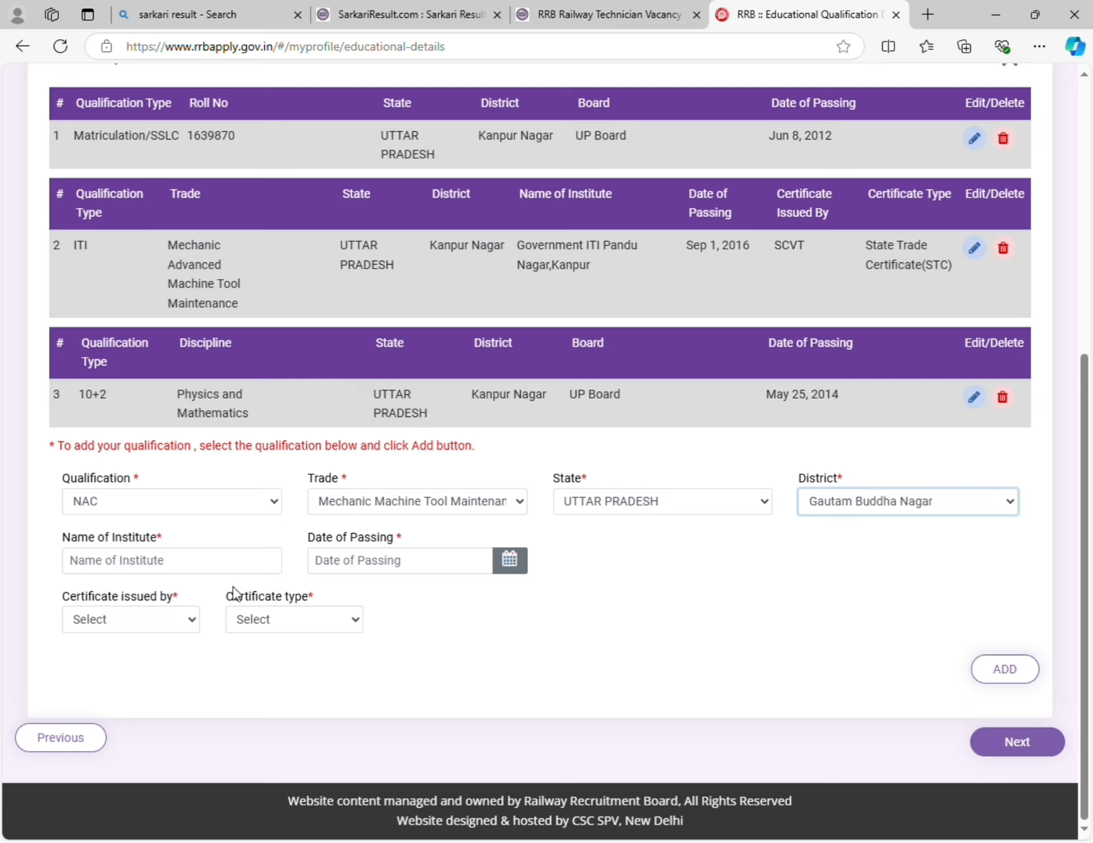
{"action": "left_click", "coordinate": [236, 567]}
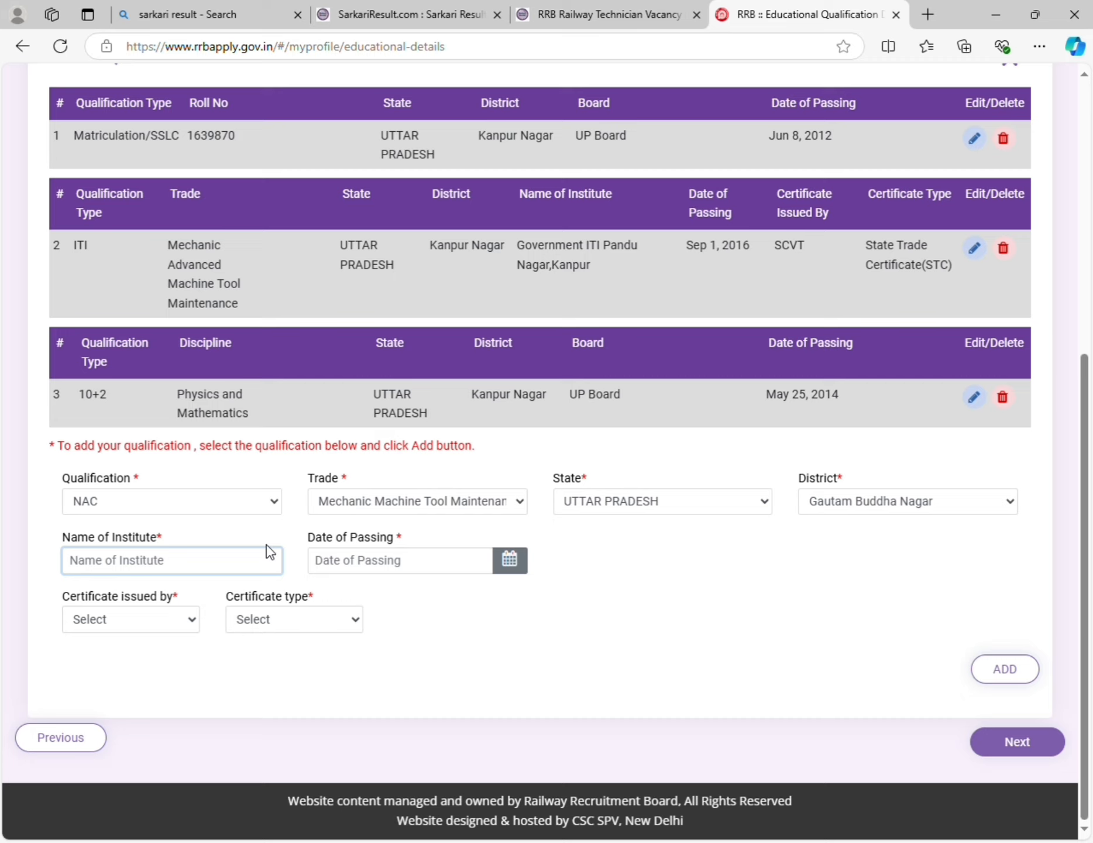
{"action": "type", "text": "Bharat Petroleum Co"}
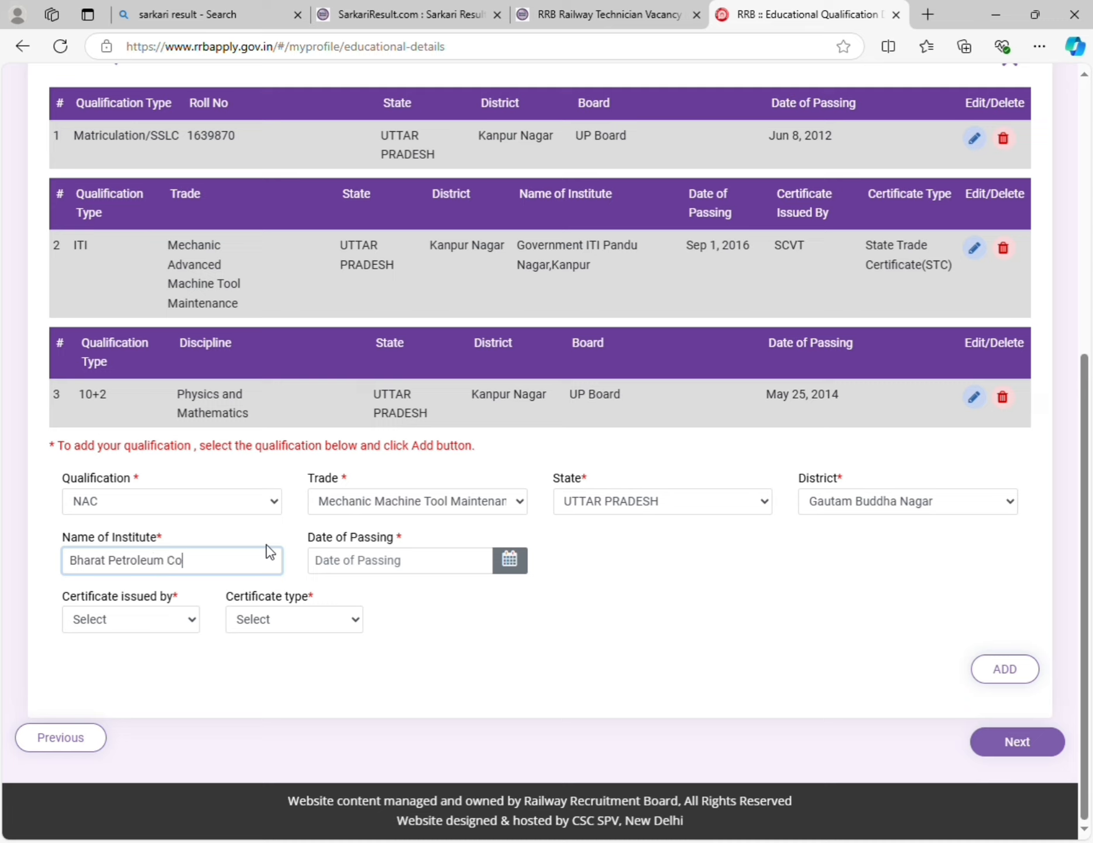
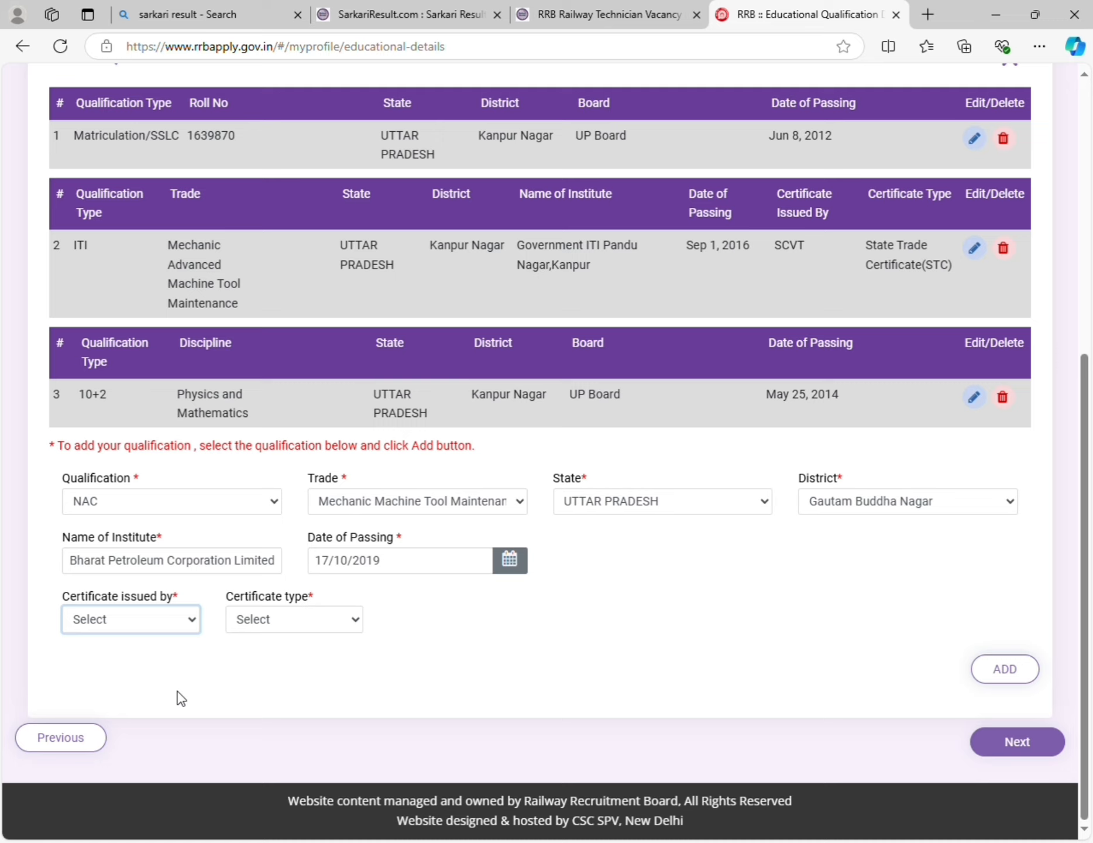
- Set issuer SCVT and certificate type National Apprentice certificate (NAC), add it, and continue
{"action": "left_click", "coordinate": [178, 691]}
{"action": "left_click", "coordinate": [285, 619]}
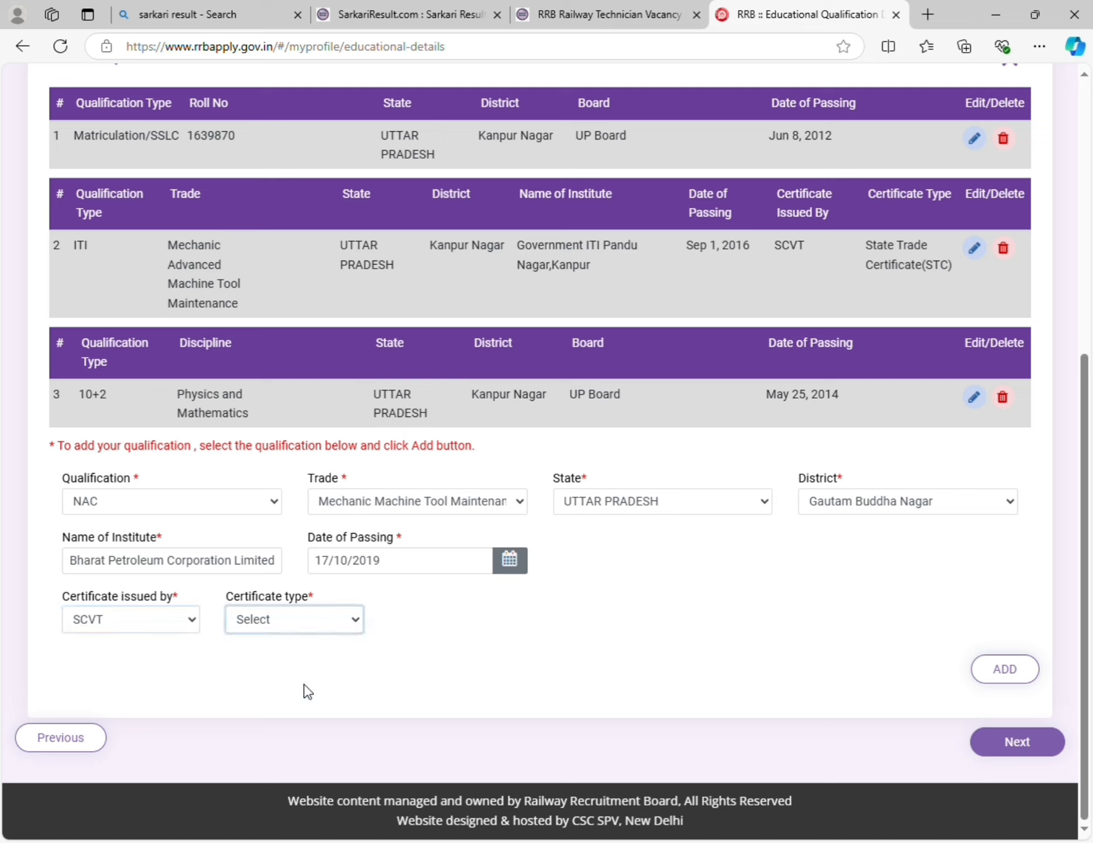
{"action": "left_click", "coordinate": [342, 656]}
{"action": "left_click", "coordinate": [1008, 667]}
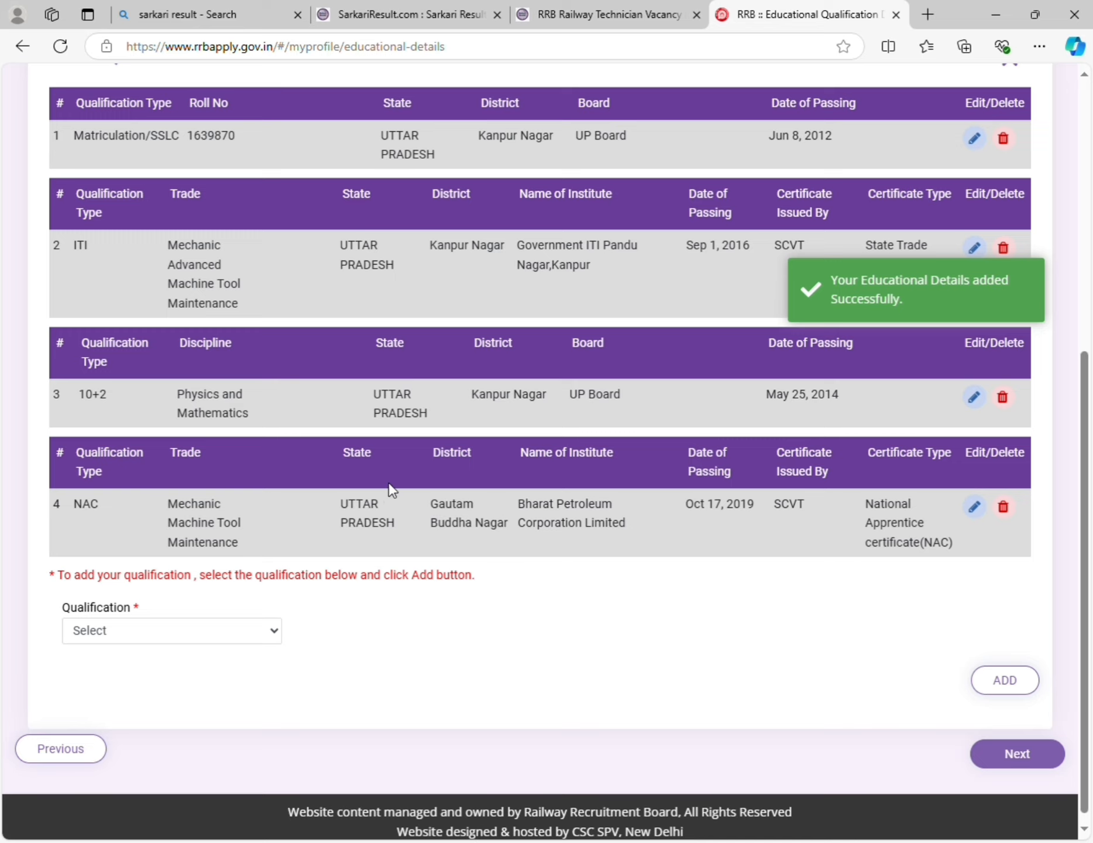
{"action": "scroll", "coordinate": [662, 538], "scroll_direction": "down", "scroll_amount": 1}
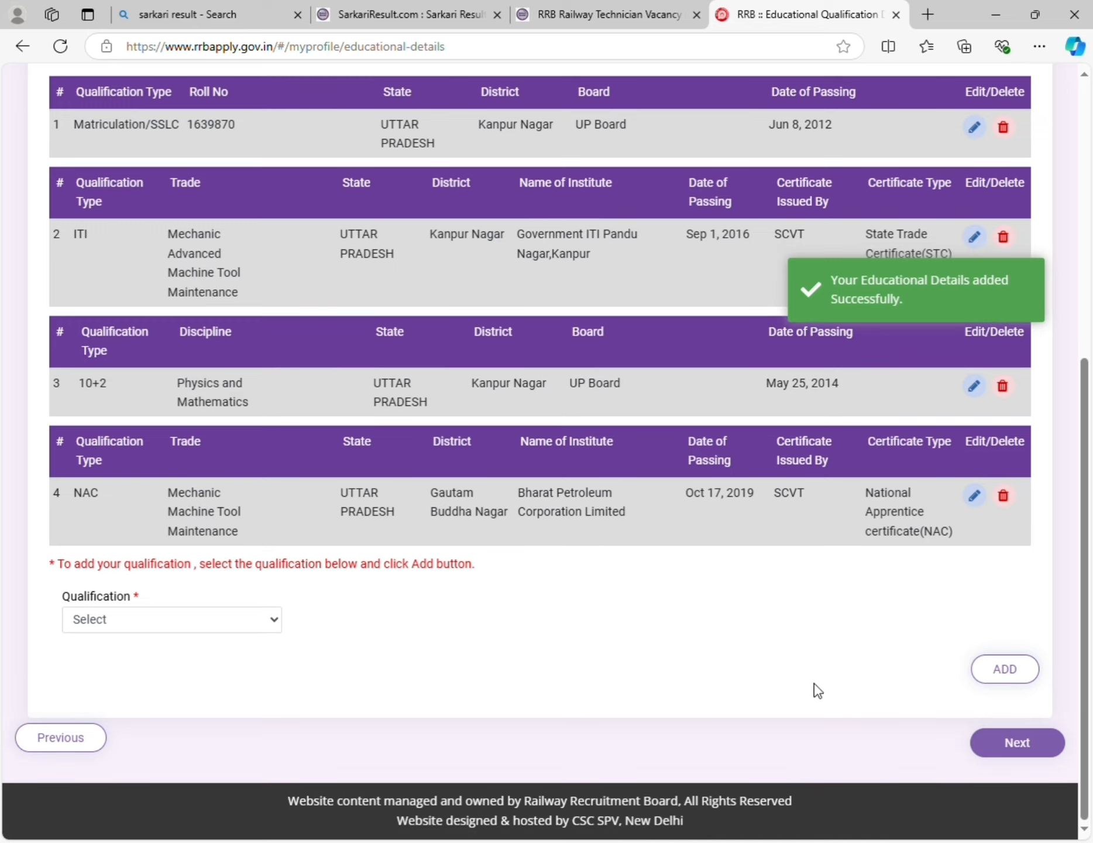
{"action": "left_click", "coordinate": [1018, 742]}
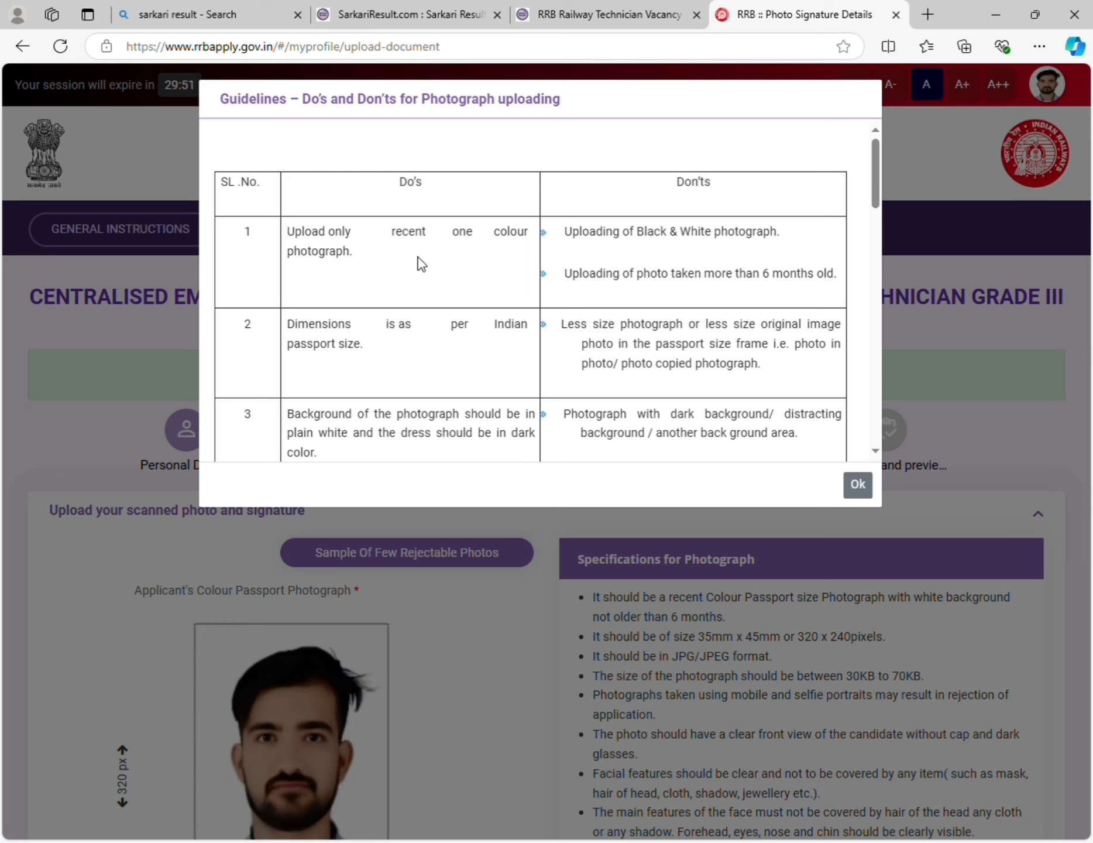
- Read the photograph Do's and Don'ts guidelines through to the bottom of the popup
{"action": "scroll", "coordinate": [417, 262], "scroll_direction": "down", "scroll_amount": 2}
{"action": "scroll", "coordinate": [449, 247], "scroll_direction": "up", "scroll_amount": 2}
{"action": "scroll", "coordinate": [368, 245], "scroll_direction": "down", "scroll_amount": 2}
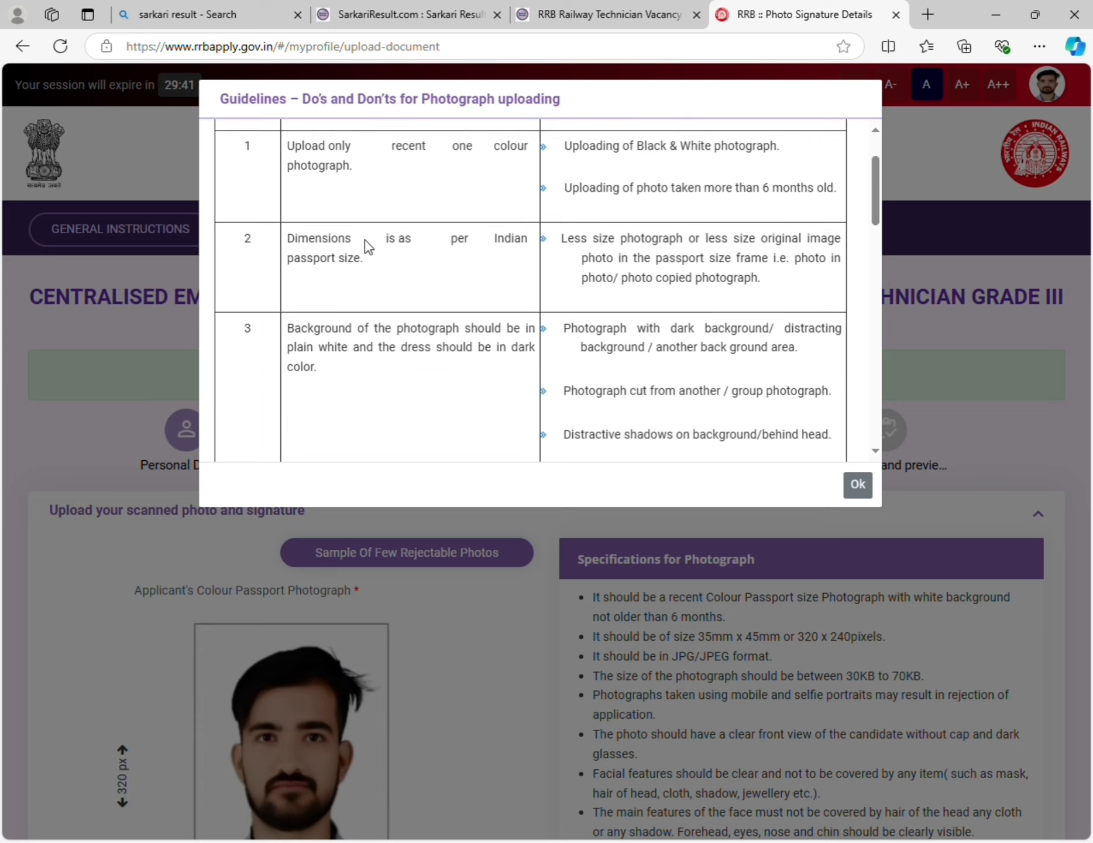
{"action": "scroll", "coordinate": [364, 239], "scroll_direction": "up", "scroll_amount": 2}
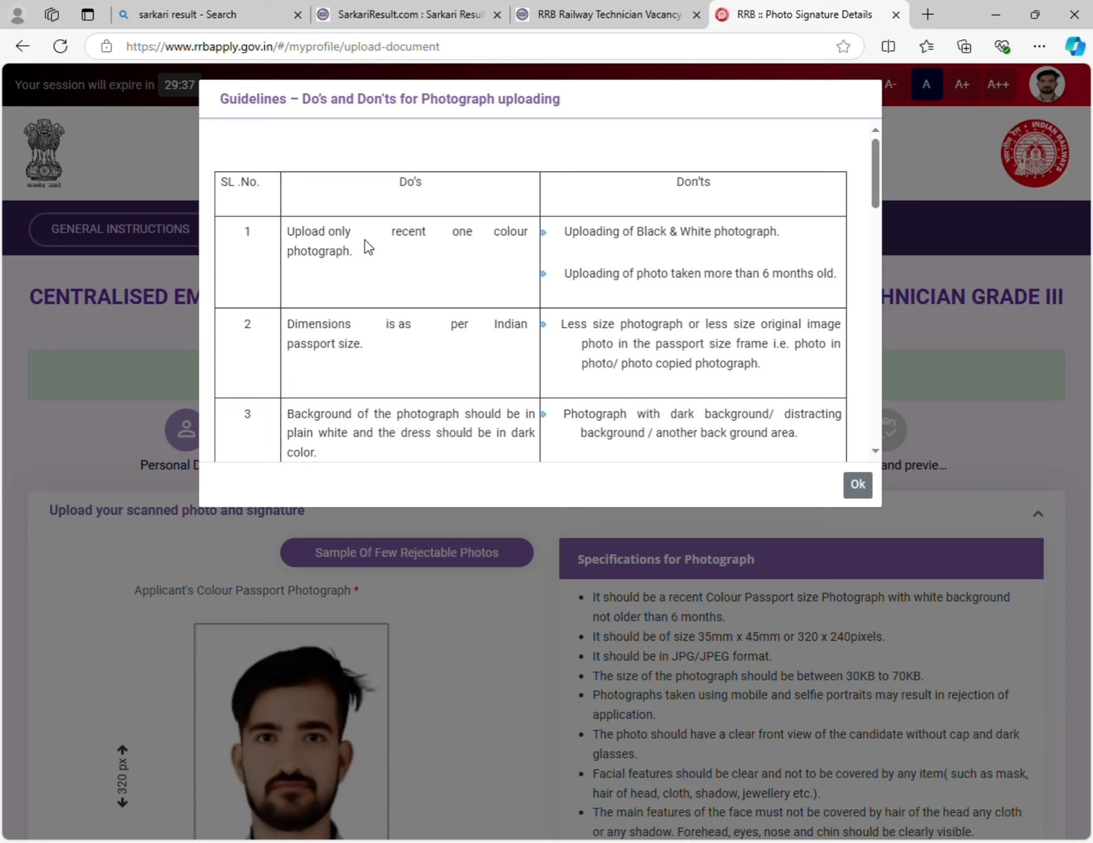
{"action": "scroll", "coordinate": [364, 240], "scroll_direction": "down", "scroll_amount": 2}
{"action": "scroll", "coordinate": [364, 239], "scroll_direction": "up", "scroll_amount": 2}
{"action": "scroll", "coordinate": [366, 305], "scroll_direction": "down", "scroll_amount": 1}
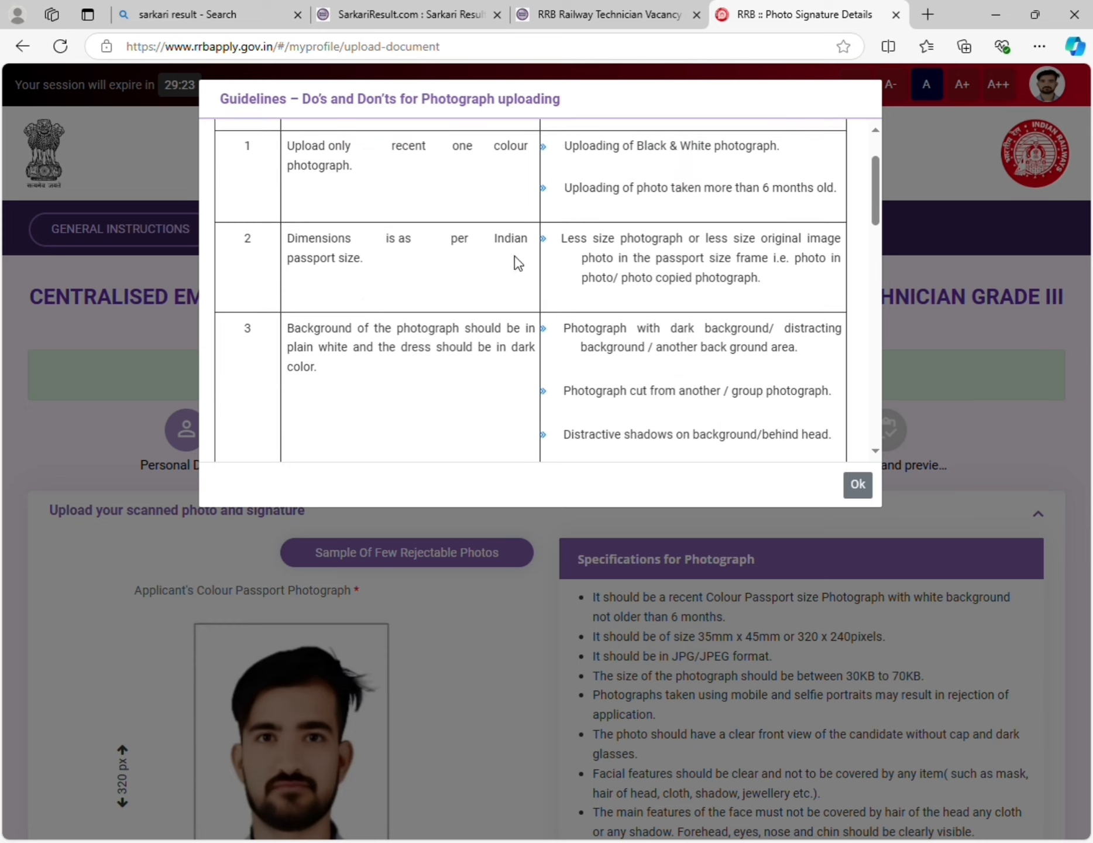
{"action": "scroll", "coordinate": [392, 331], "scroll_direction": "down", "scroll_amount": 1}
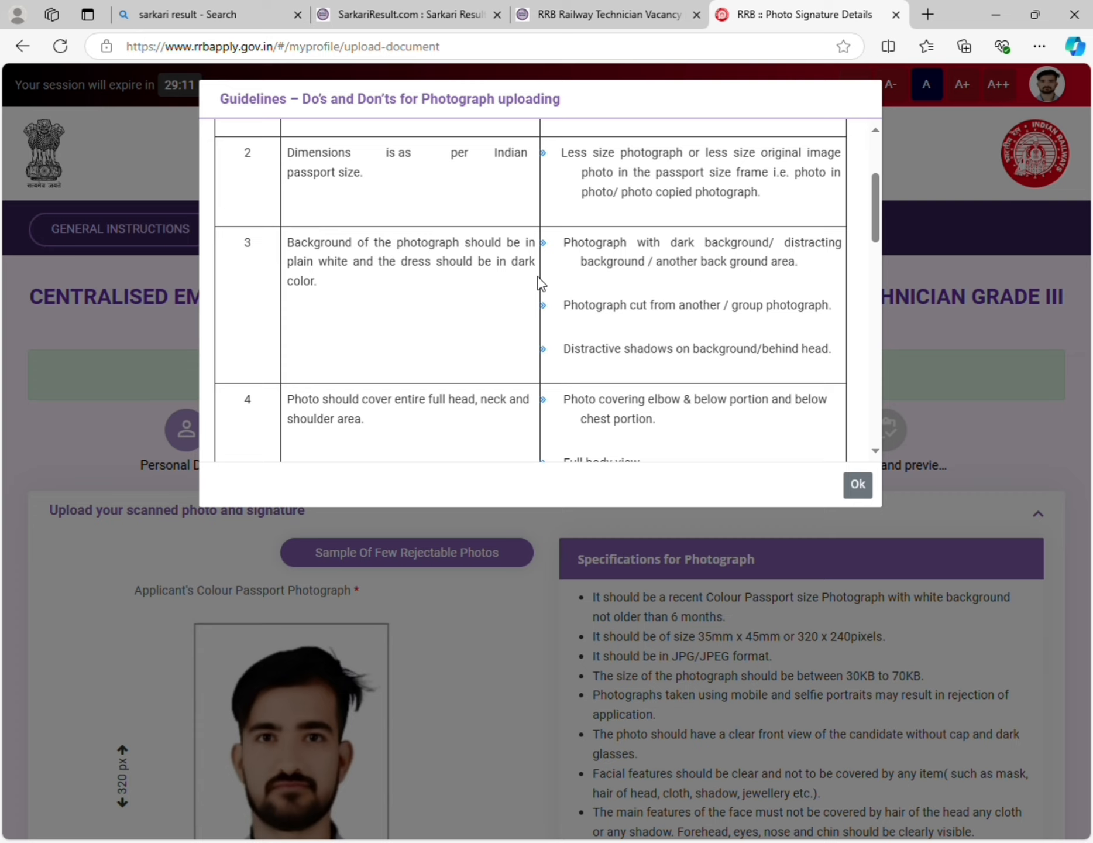
{"action": "scroll", "coordinate": [446, 309], "scroll_direction": "down", "scroll_amount": 2}
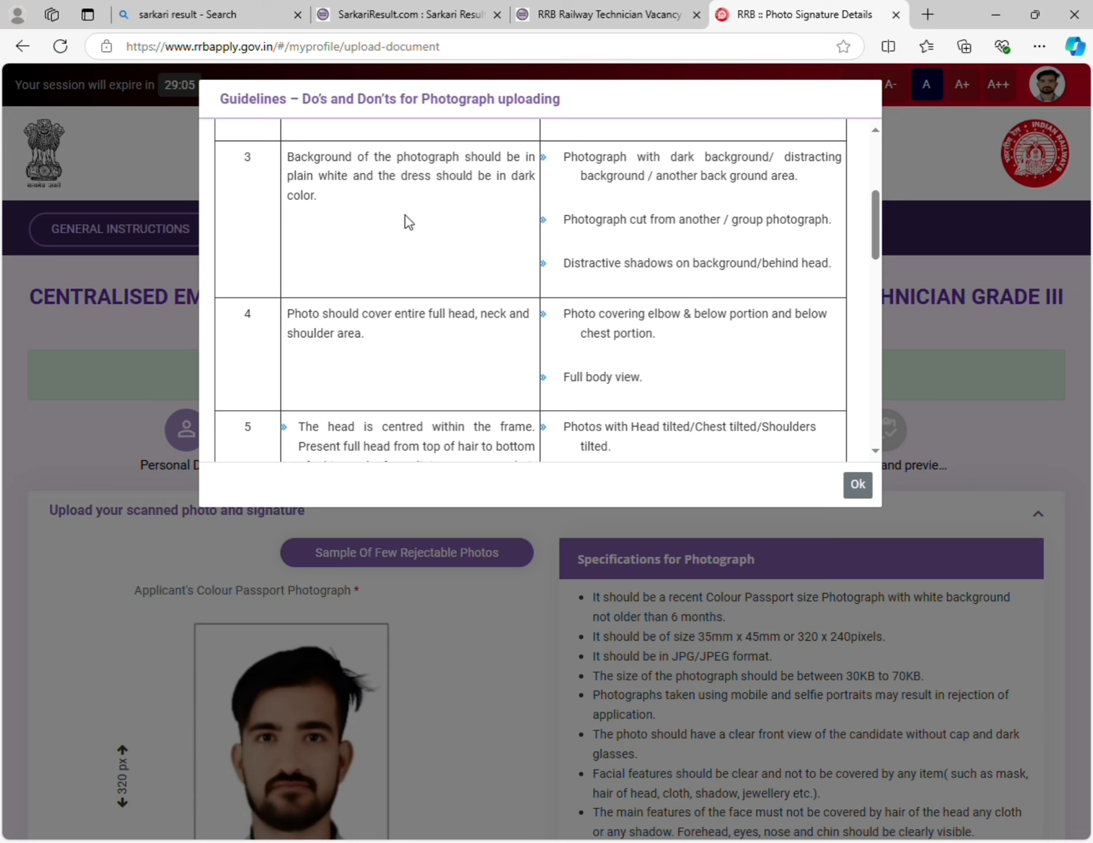
{"action": "scroll", "coordinate": [304, 285], "scroll_direction": "down", "scroll_amount": 3}
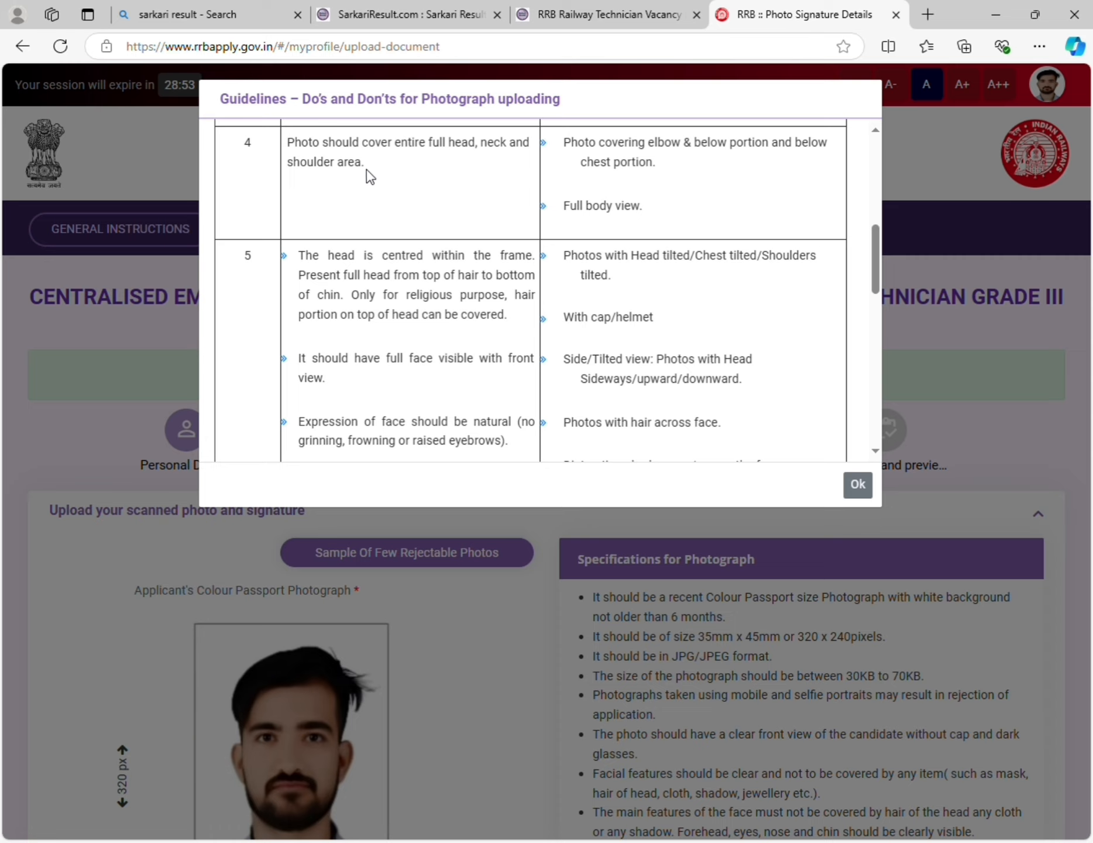
{"action": "scroll", "coordinate": [374, 207], "scroll_direction": "down", "scroll_amount": 1}
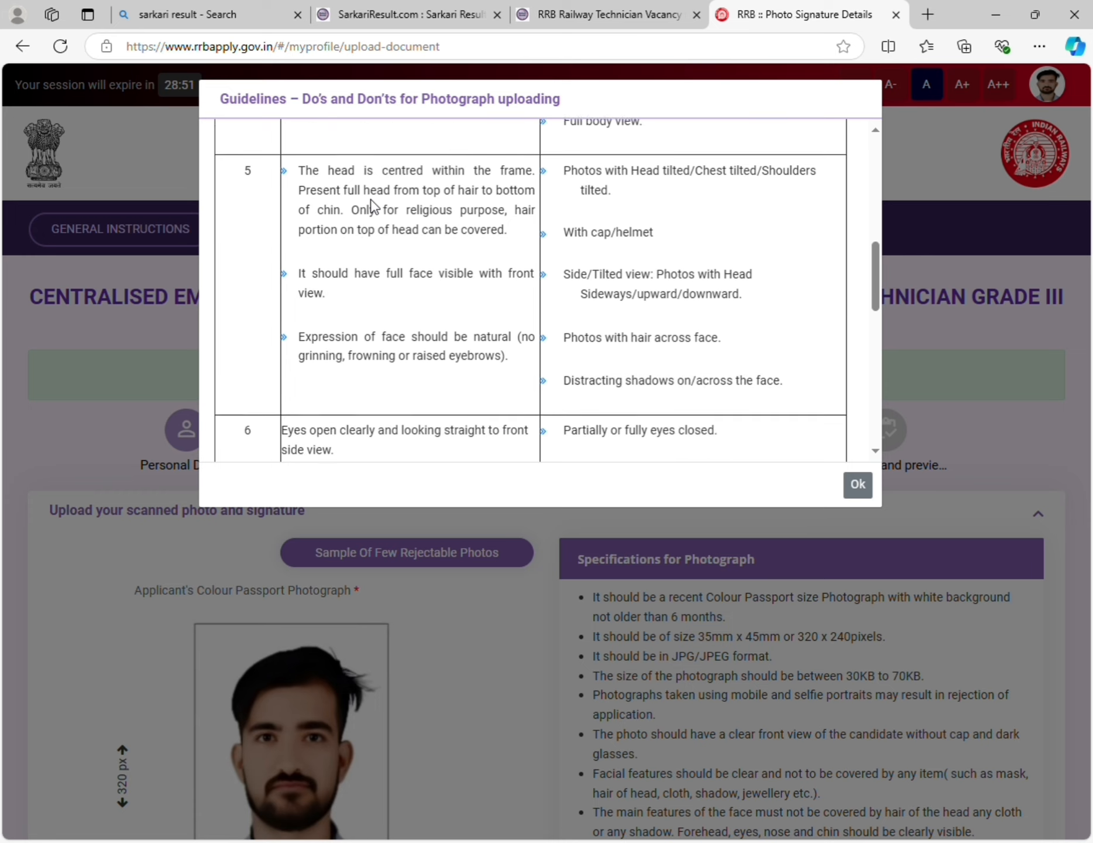
{"action": "scroll", "coordinate": [375, 207], "scroll_direction": "down", "scroll_amount": 1}
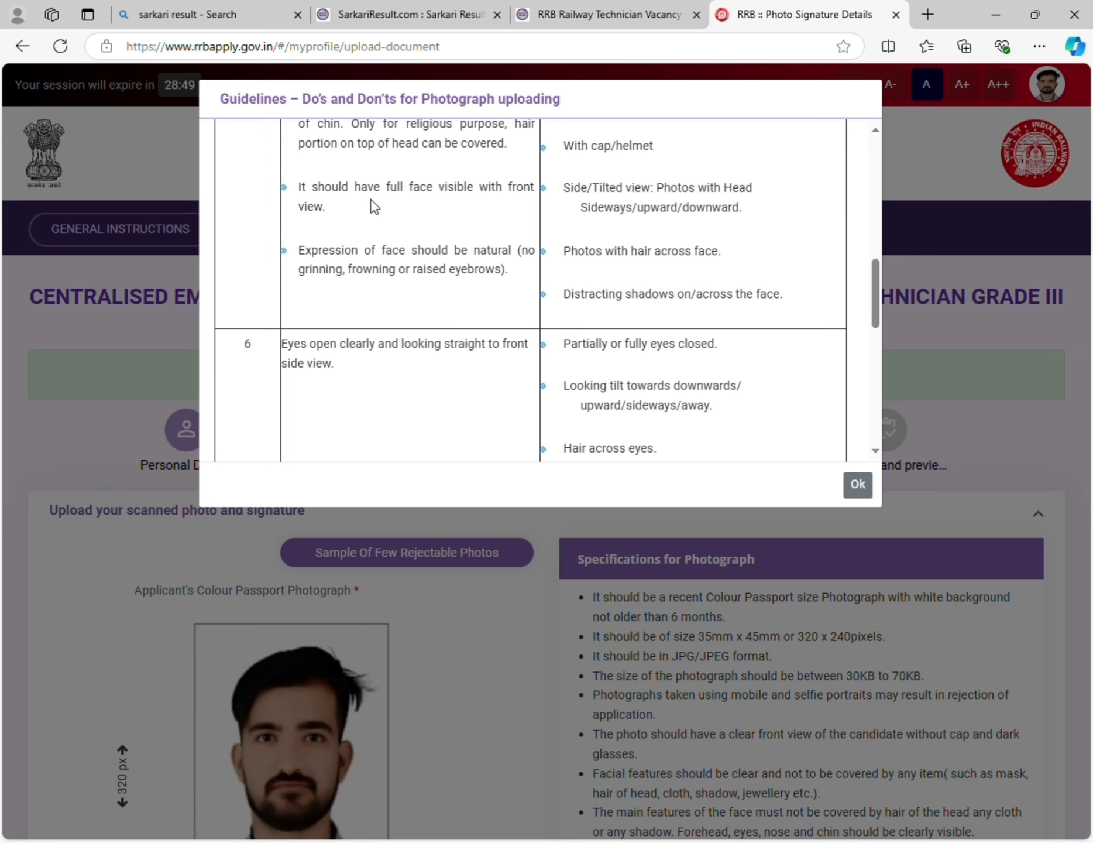
{"action": "scroll", "coordinate": [373, 205], "scroll_direction": "up", "scroll_amount": 1}
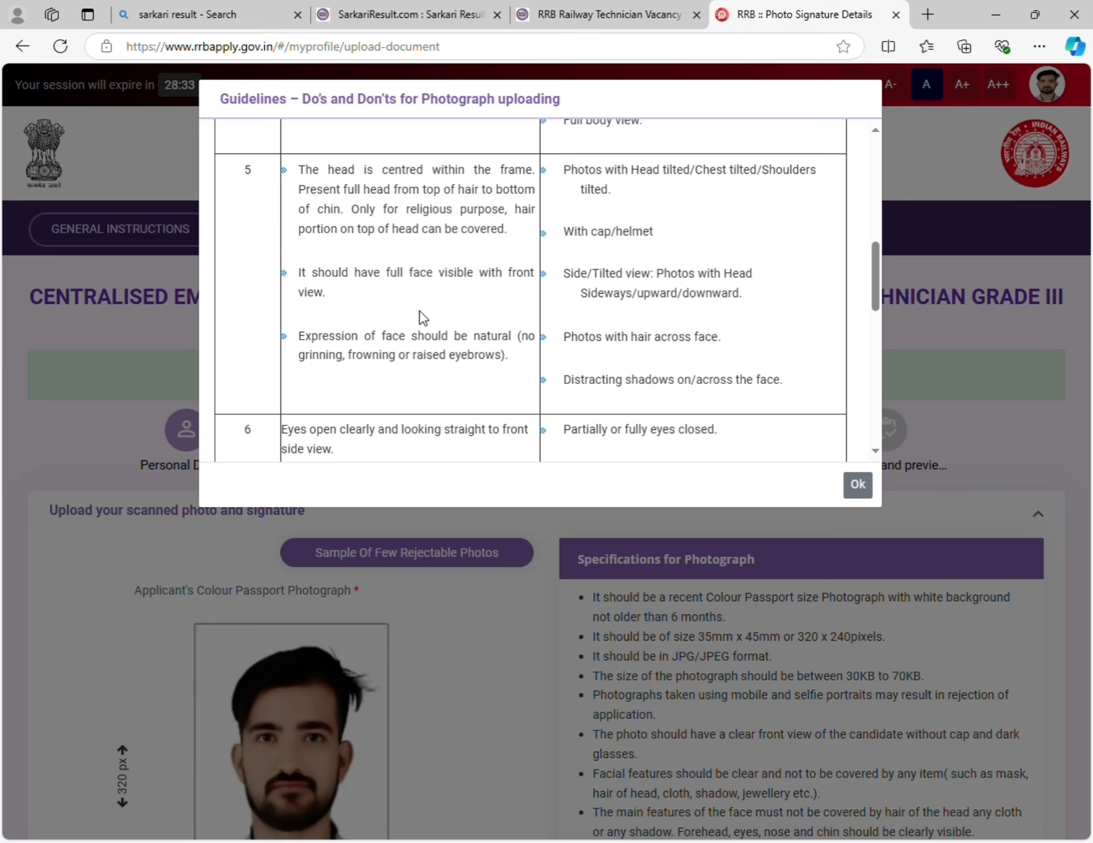
{"action": "scroll", "coordinate": [420, 311], "scroll_direction": "down", "scroll_amount": 1}
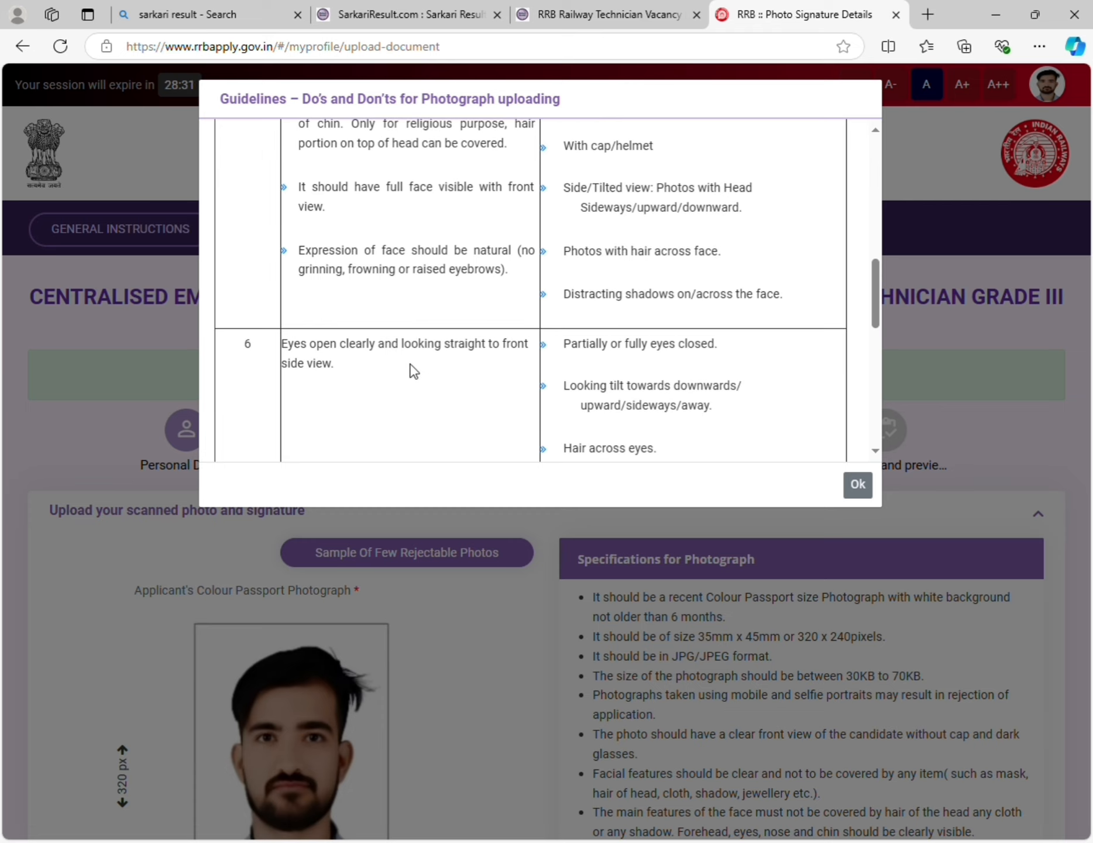
{"action": "scroll", "coordinate": [413, 371], "scroll_direction": "down", "scroll_amount": 5}
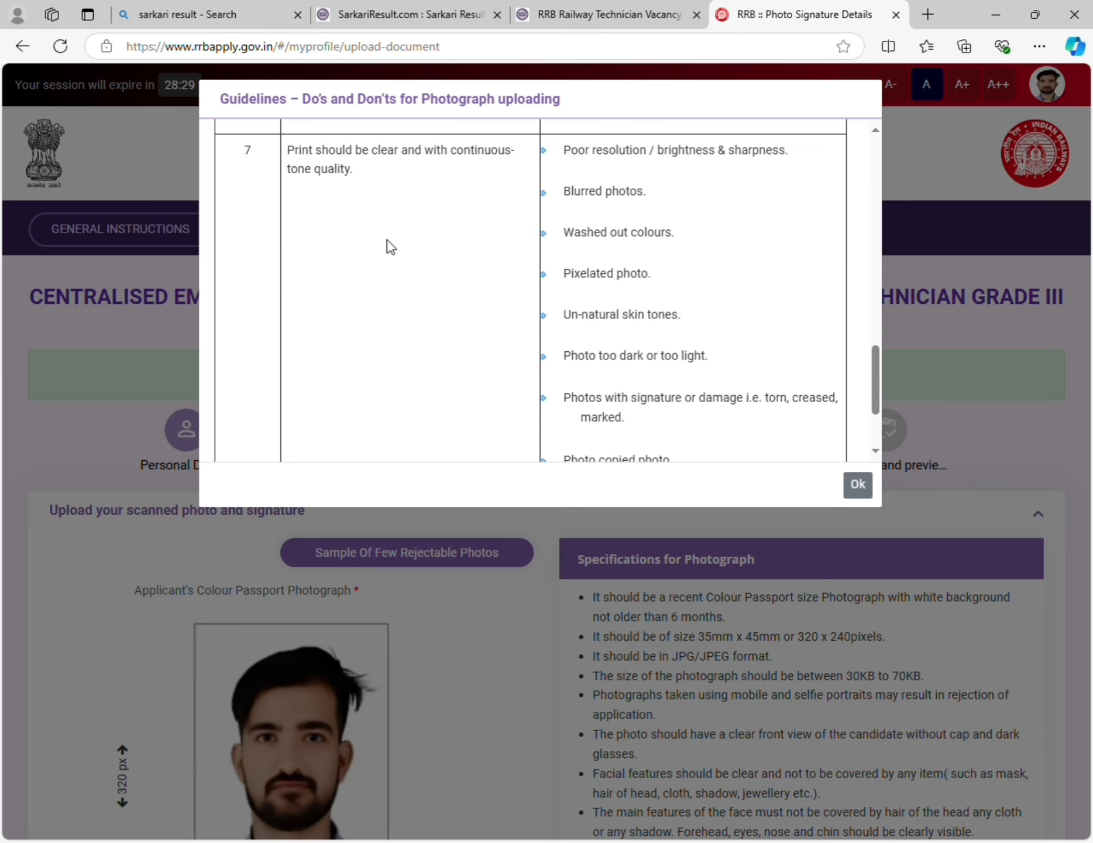
{"action": "scroll", "coordinate": [390, 246], "scroll_direction": "down", "scroll_amount": 2}
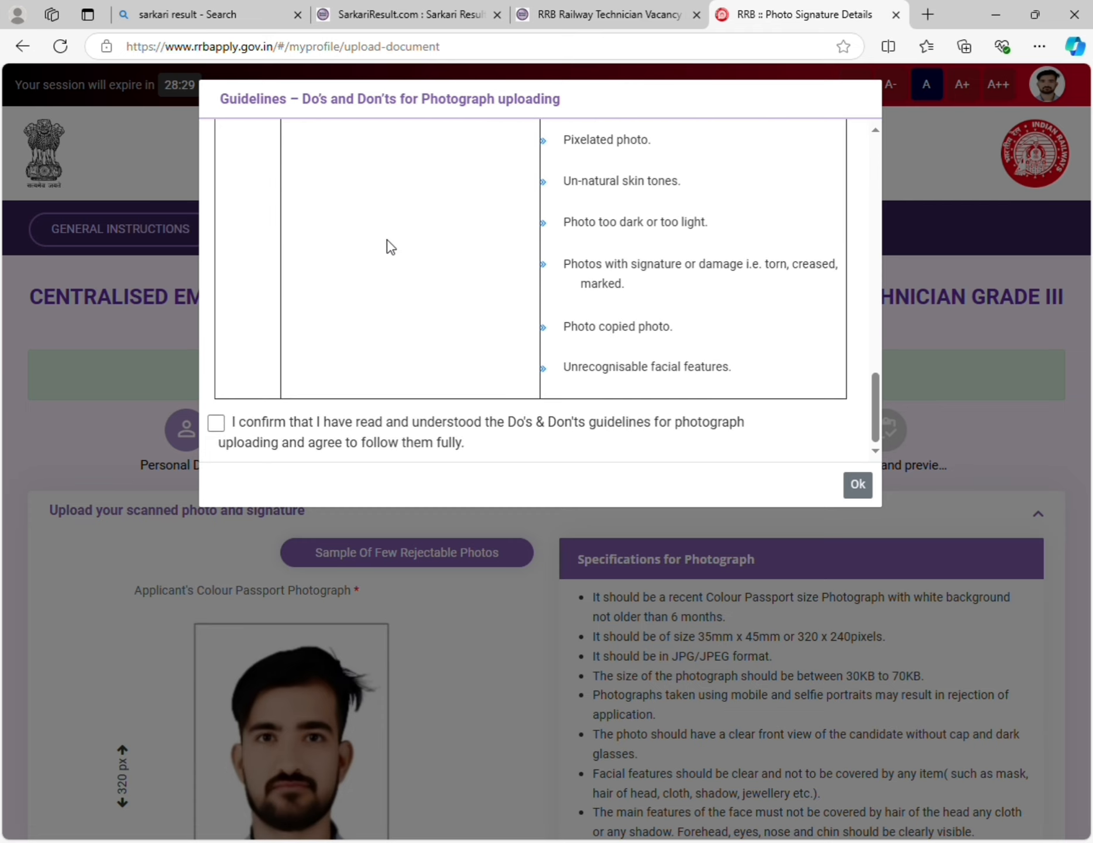
- Confirm the photo guidelines, save the photograph and signature, and go to Preference and preview
{"action": "left_click", "coordinate": [228, 437]}
{"action": "left_click", "coordinate": [861, 490]}
{"action": "scroll", "coordinate": [605, 554], "scroll_direction": "down", "scroll_amount": 5}
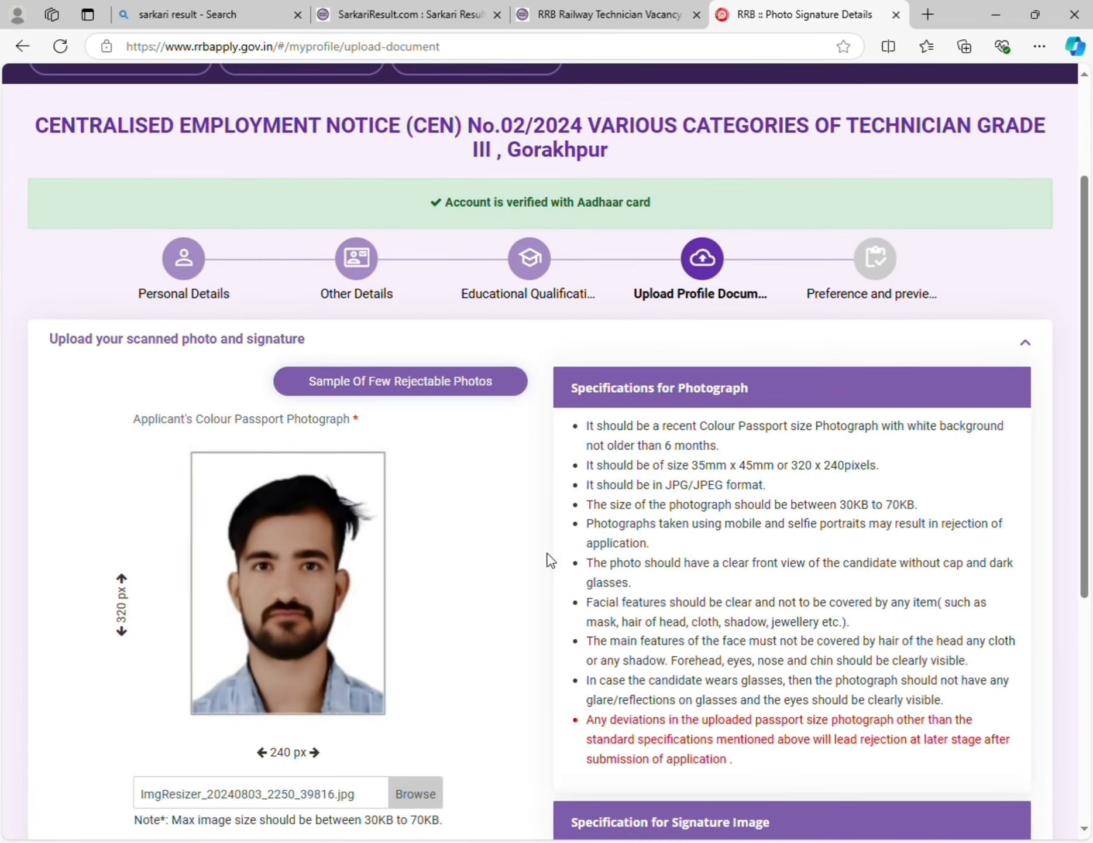
{"action": "scroll", "coordinate": [481, 550], "scroll_direction": "down", "scroll_amount": 1}
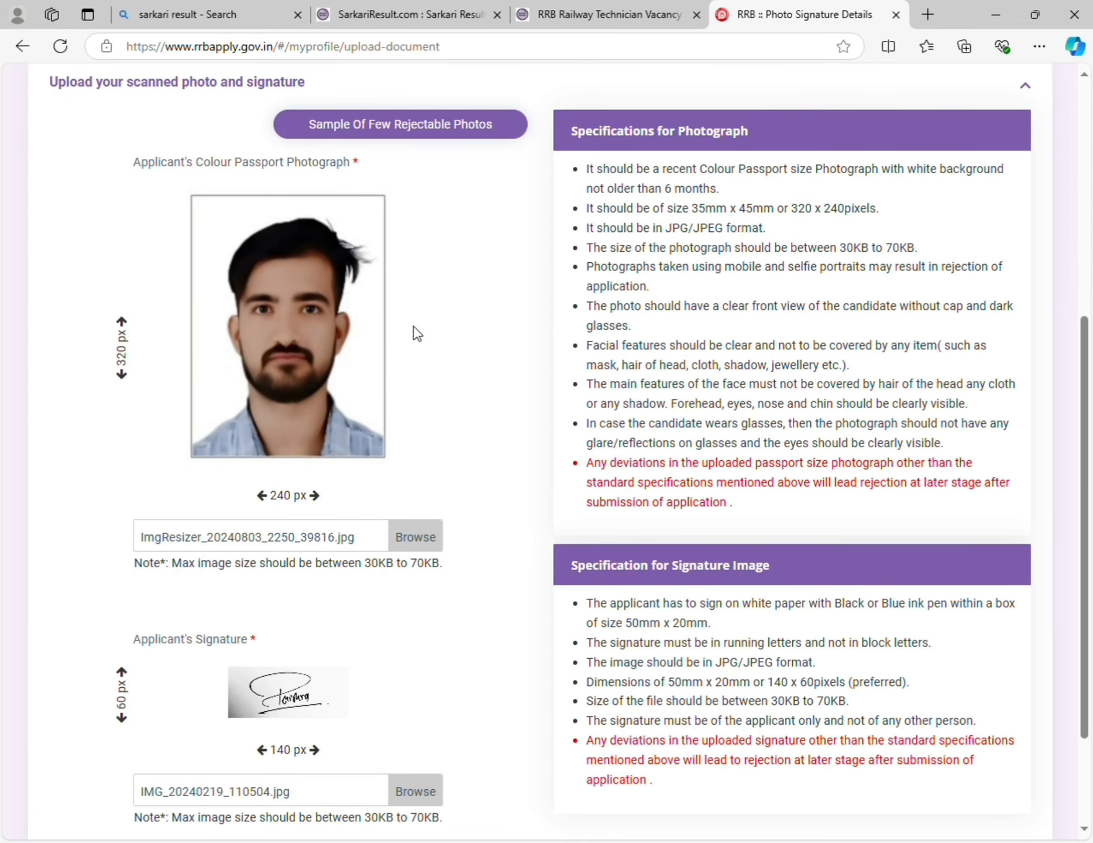
{"action": "scroll", "coordinate": [427, 392], "scroll_direction": "down", "scroll_amount": 1}
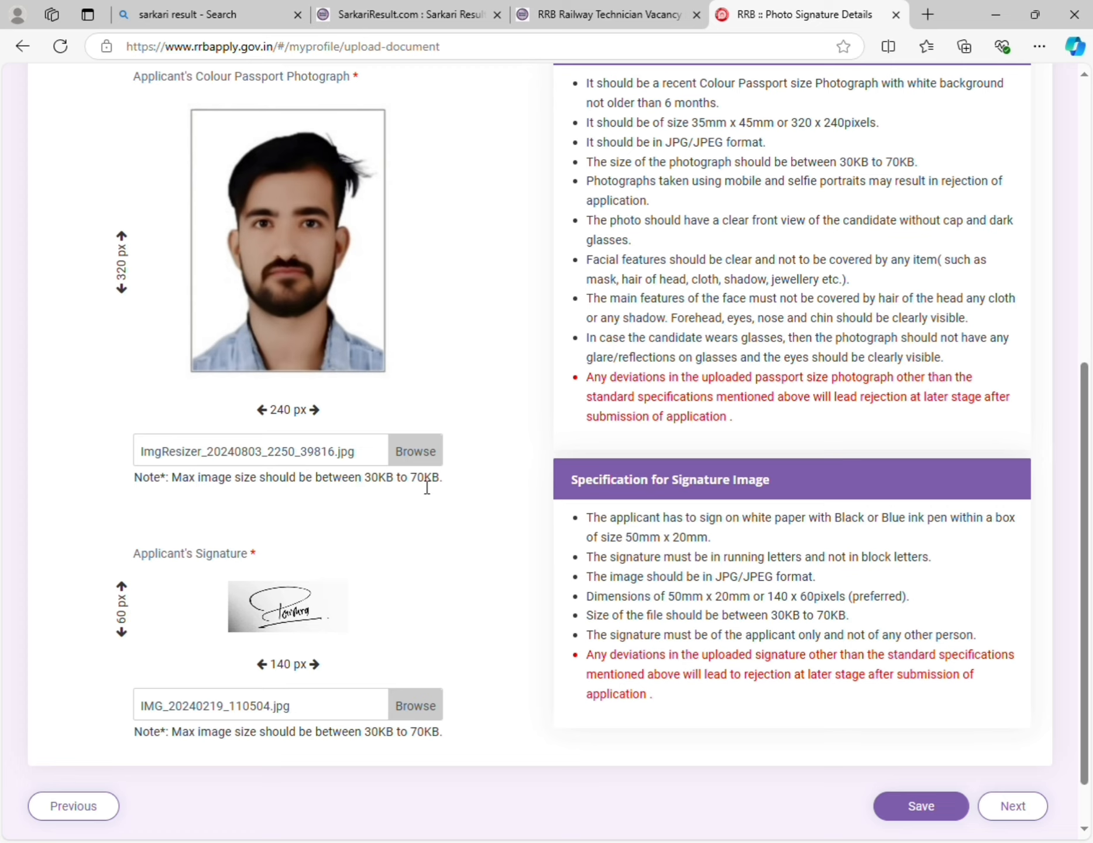
{"action": "scroll", "coordinate": [428, 487], "scroll_direction": "down", "scroll_amount": 2}
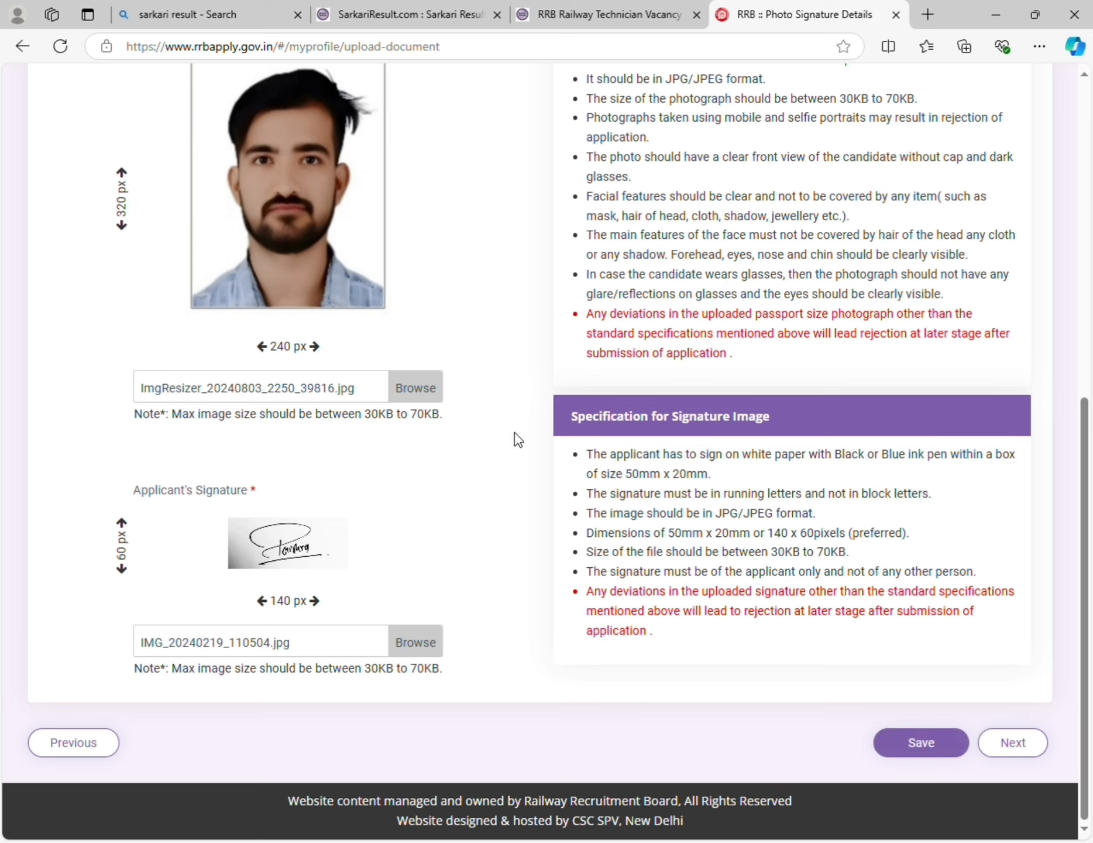
{"action": "left_click", "coordinate": [916, 747]}
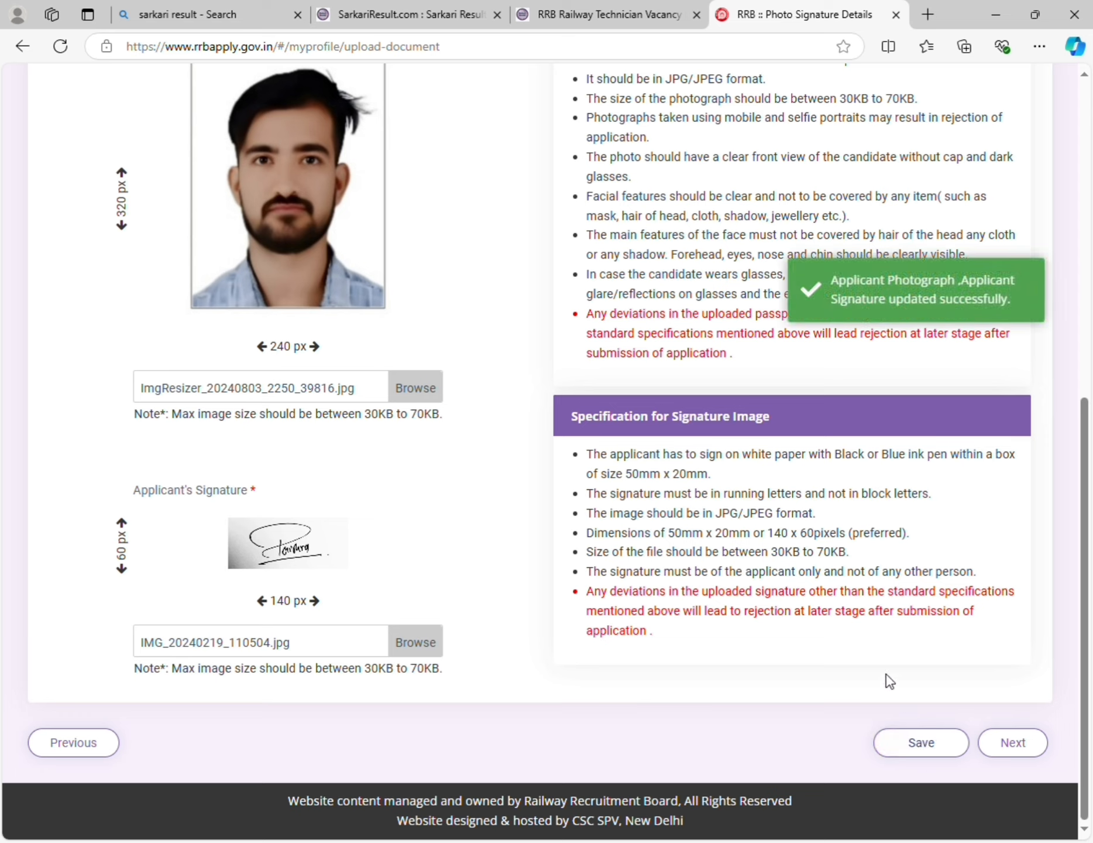
{"action": "left_click", "coordinate": [1027, 743]}
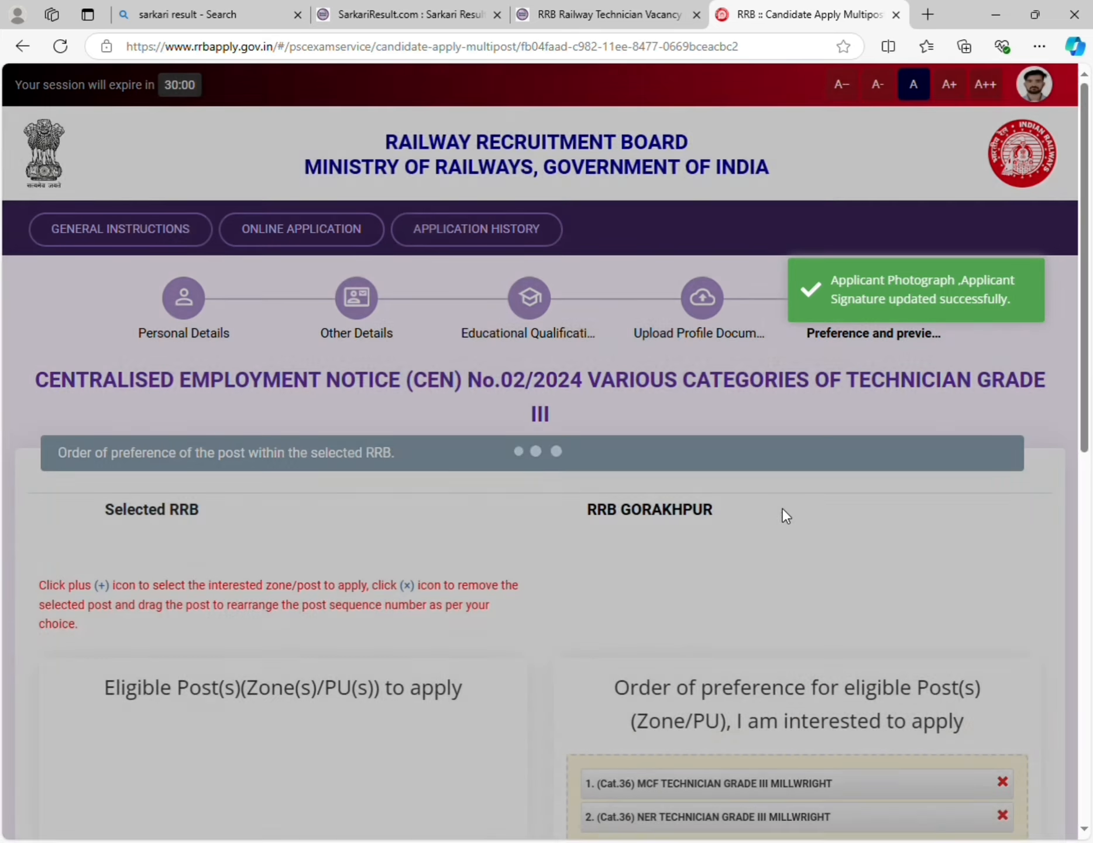
- Clear the old order, then add MCF and NER Technician Grade III Millwright as preferences 1 and 2
{"action": "scroll", "coordinate": [790, 530], "scroll_direction": "down", "scroll_amount": 1}
{"action": "scroll", "coordinate": [800, 537], "scroll_direction": "down", "scroll_amount": 2}
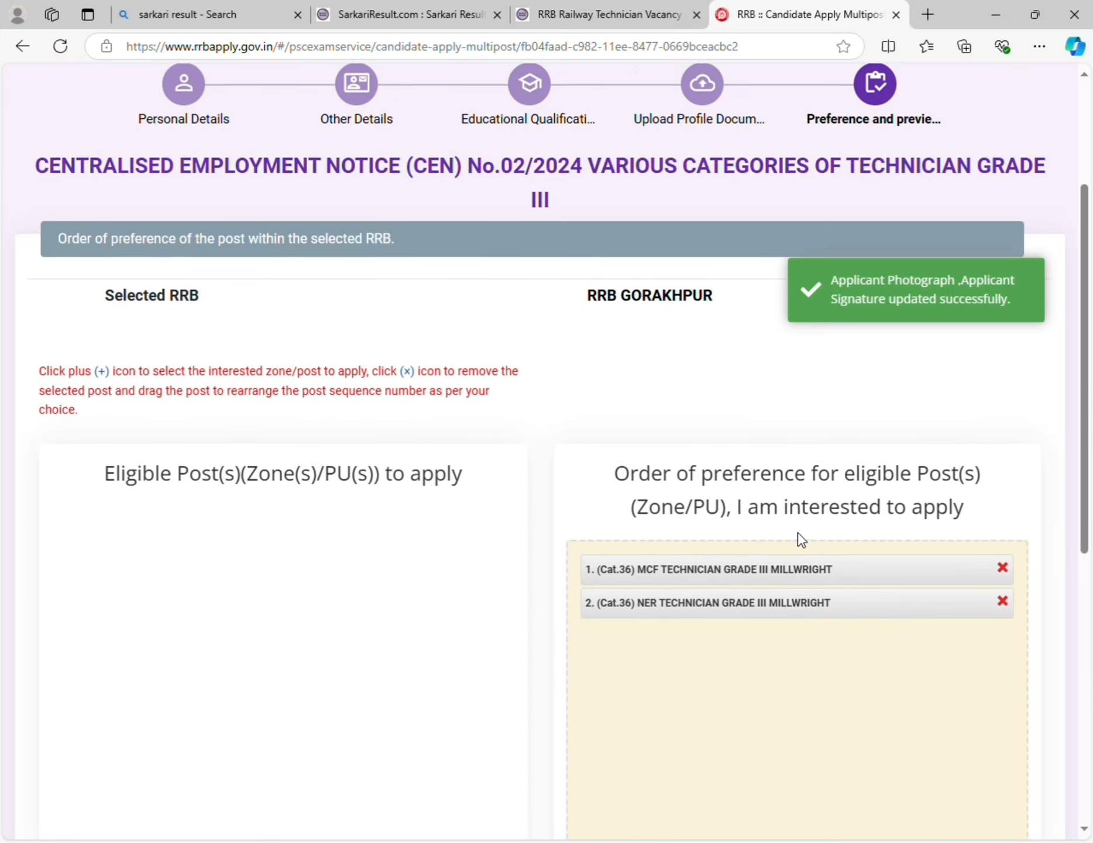
{"action": "scroll", "coordinate": [555, 430], "scroll_direction": "down", "scroll_amount": 1}
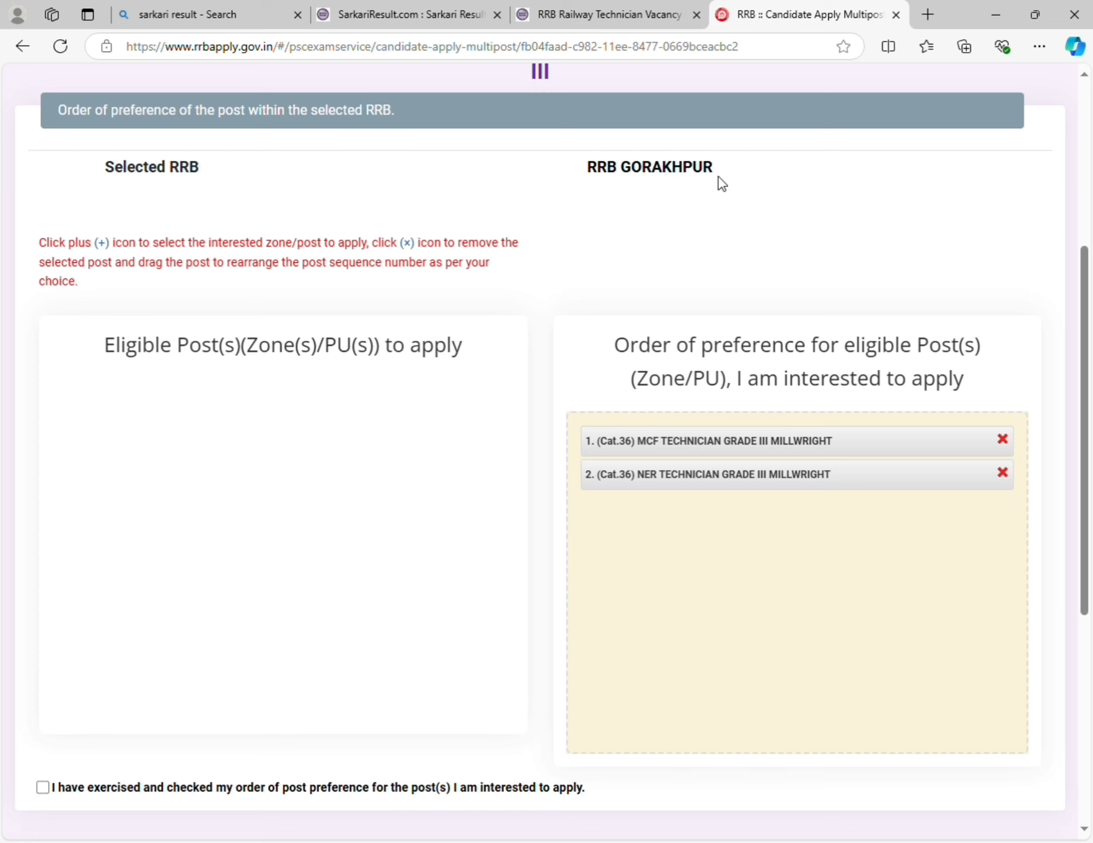
{"action": "scroll", "coordinate": [732, 302], "scroll_direction": "down", "scroll_amount": 2}
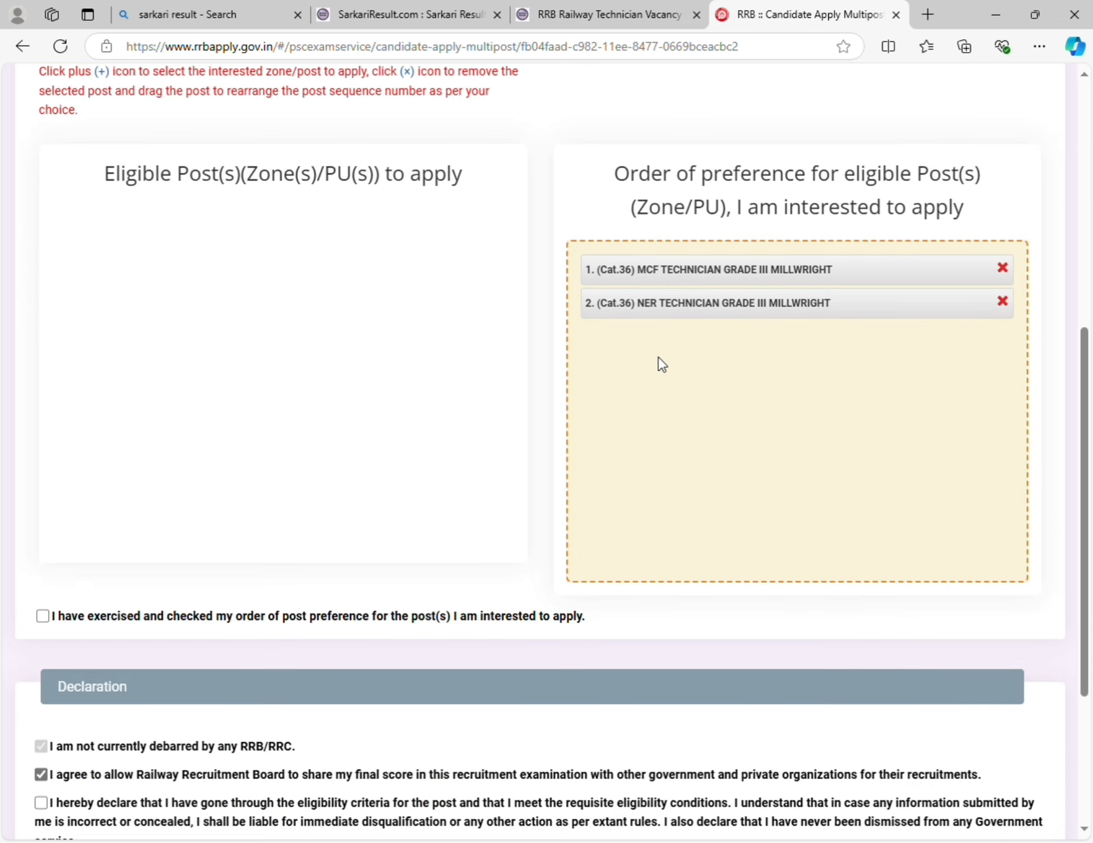
{"action": "scroll", "coordinate": [655, 401], "scroll_direction": "down", "scroll_amount": 1}
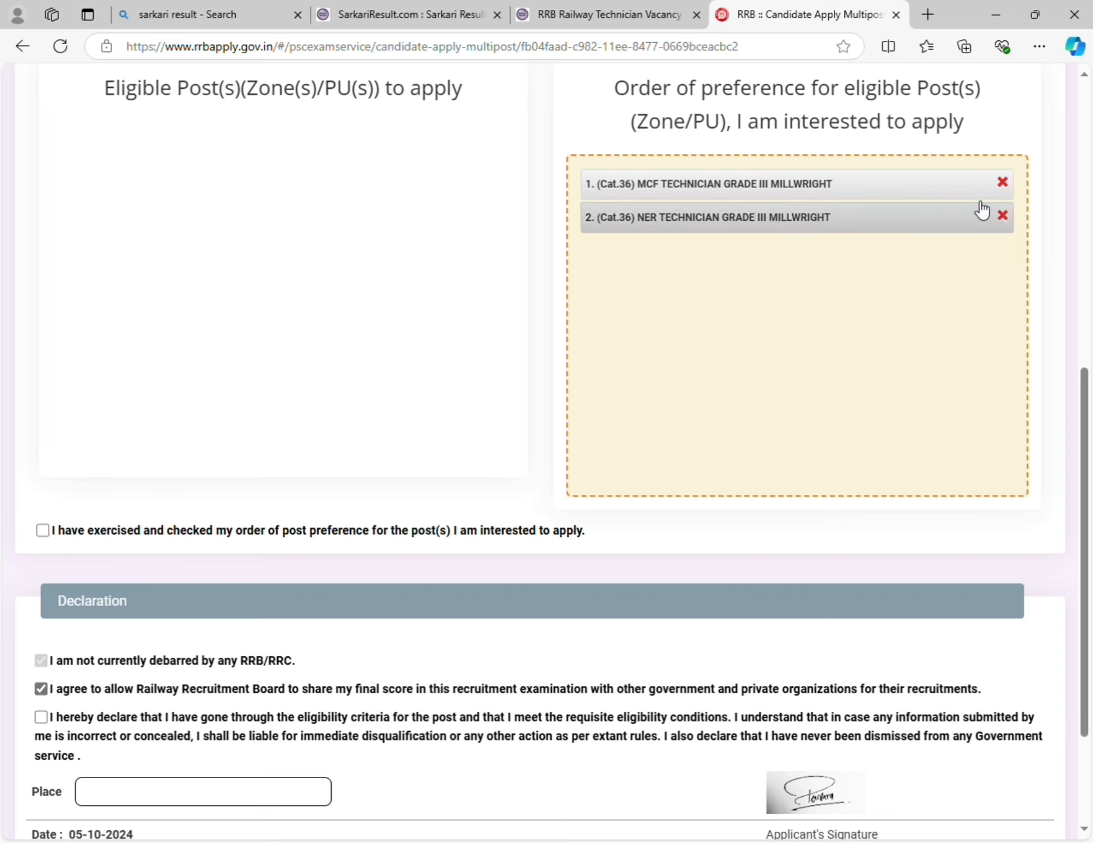
{"action": "left_click", "coordinate": [1002, 182]}
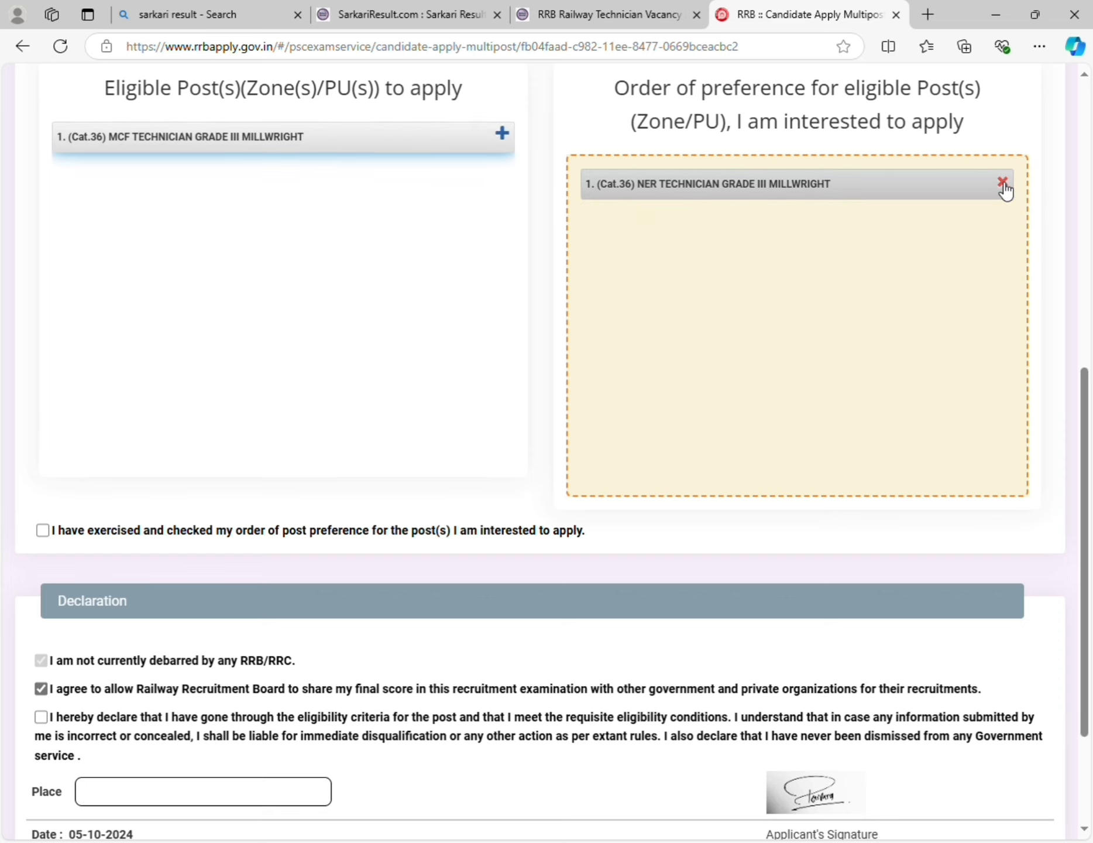
{"action": "left_click", "coordinate": [1003, 183]}
{"action": "scroll", "coordinate": [350, 309], "scroll_direction": "up", "scroll_amount": 3}
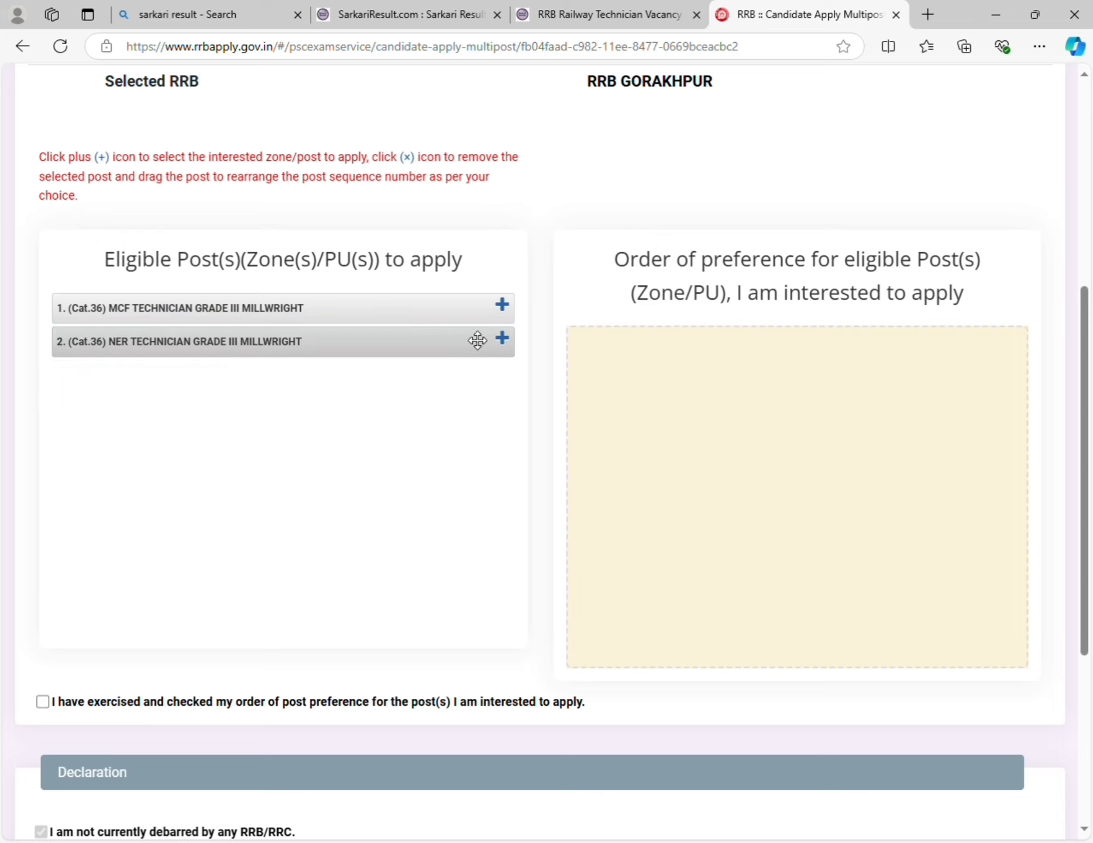
{"action": "left_click", "coordinate": [502, 304]}
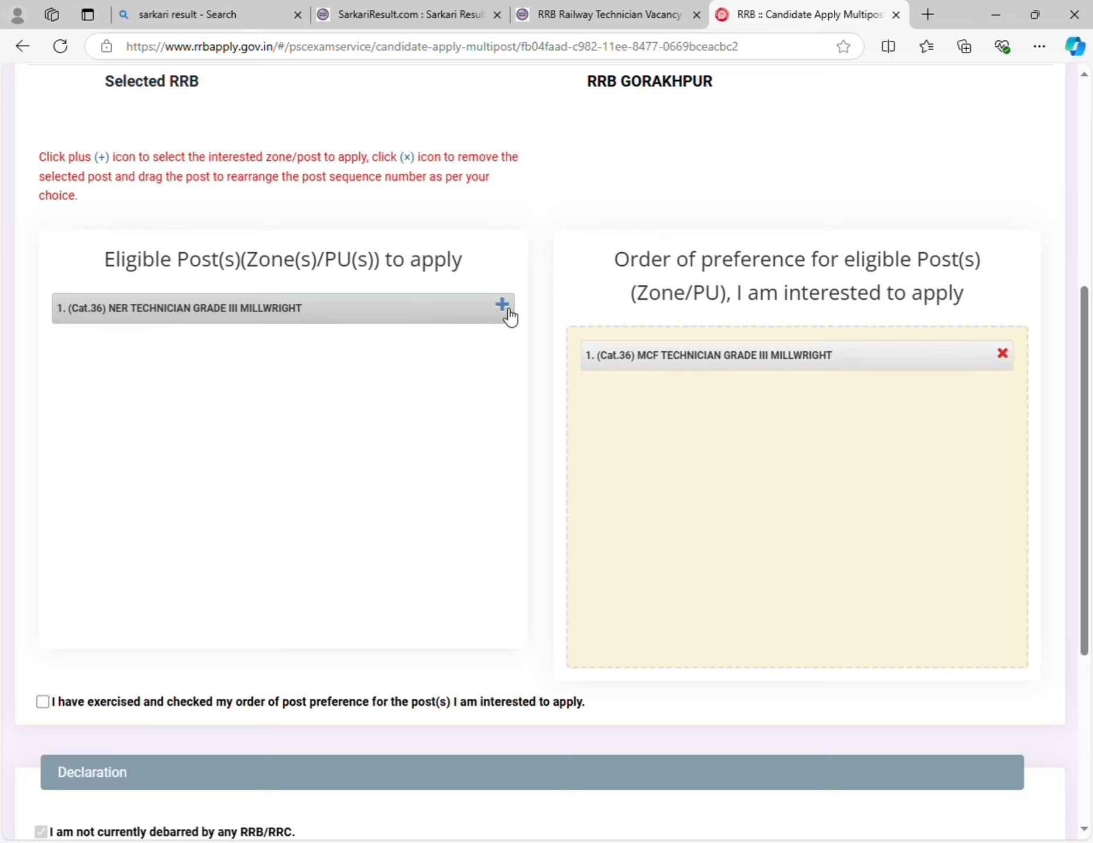
{"action": "left_click", "coordinate": [502, 305]}
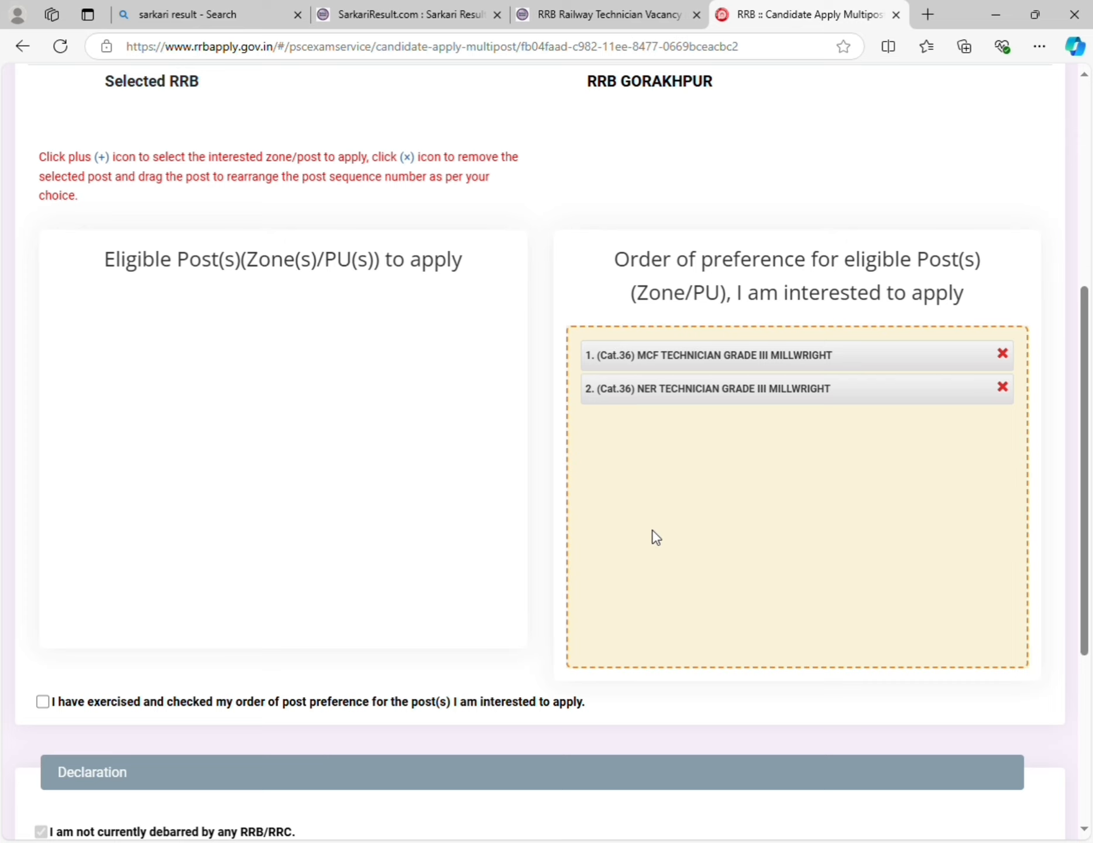
{"action": "scroll", "coordinate": [655, 533], "scroll_direction": "down", "scroll_amount": 5}
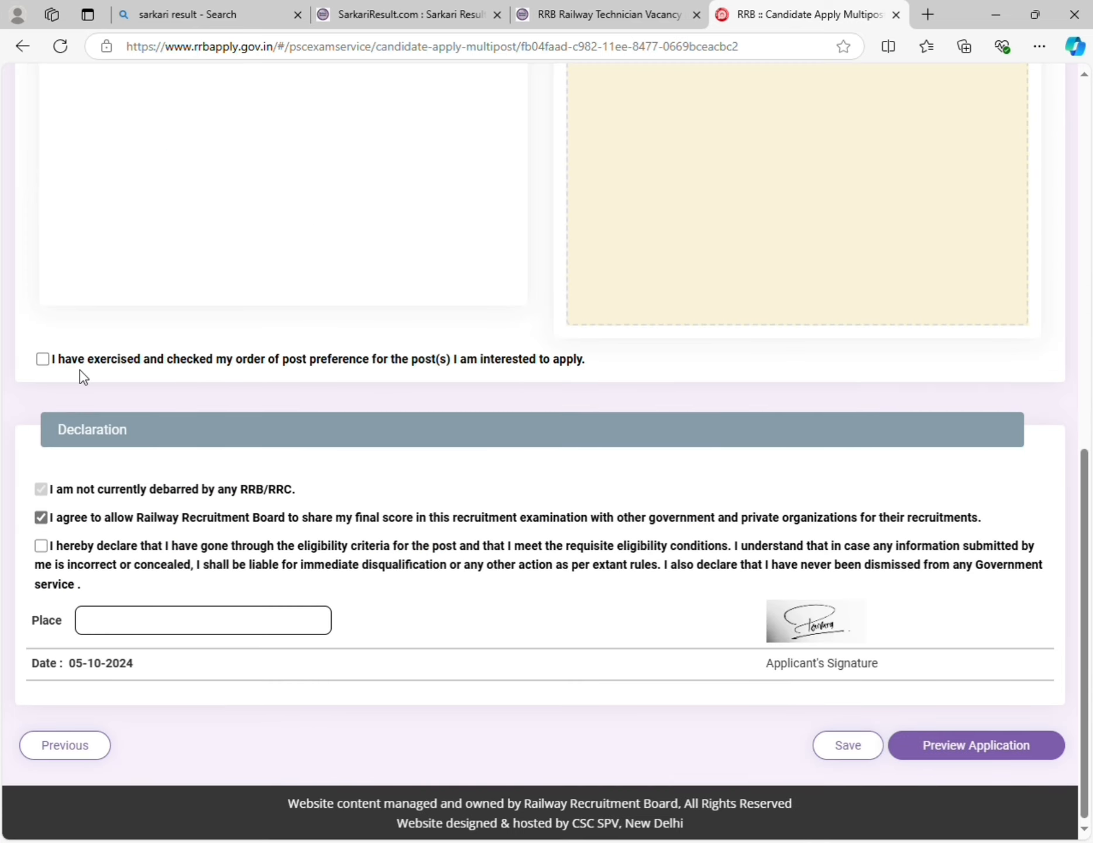
- Tick the preference-checked and eligibility declarations, enter Place 'Kanpur', and save the preferences
{"action": "left_click", "coordinate": [42, 359]}
{"action": "scroll", "coordinate": [147, 476], "scroll_direction": "down", "scroll_amount": 1}
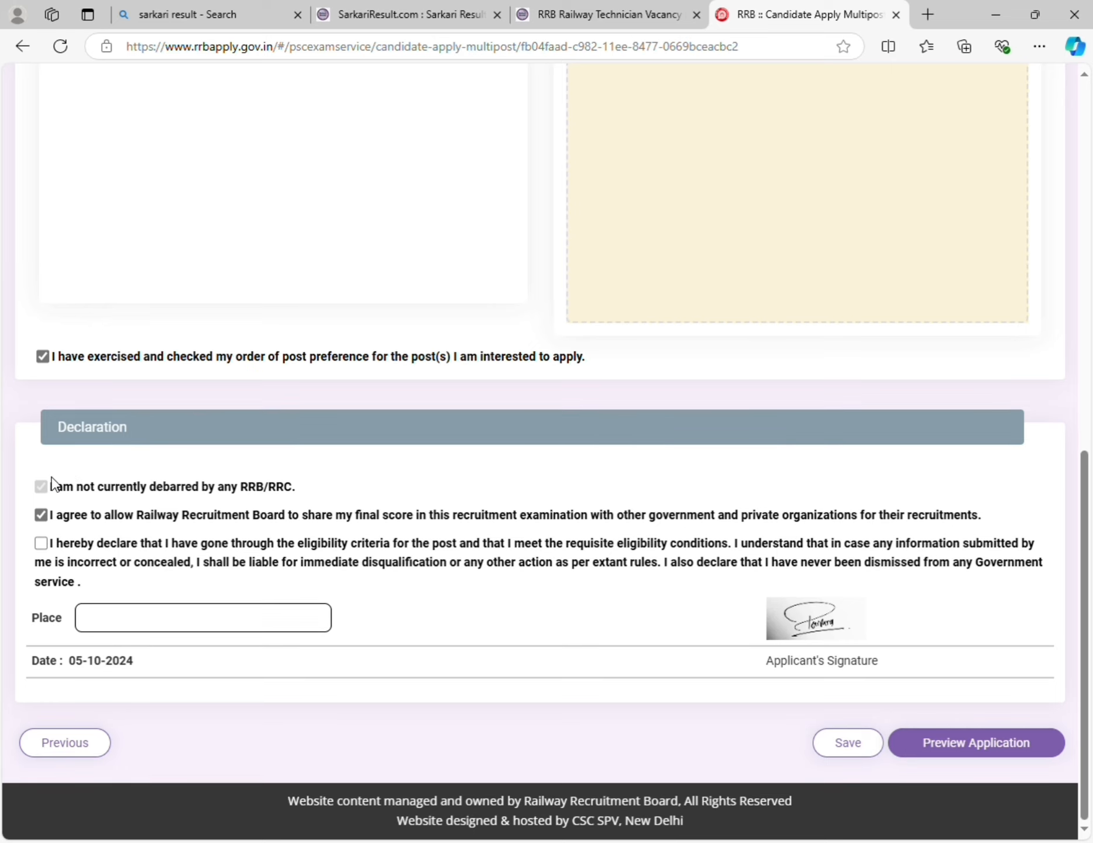
{"action": "left_click", "coordinate": [41, 543]}
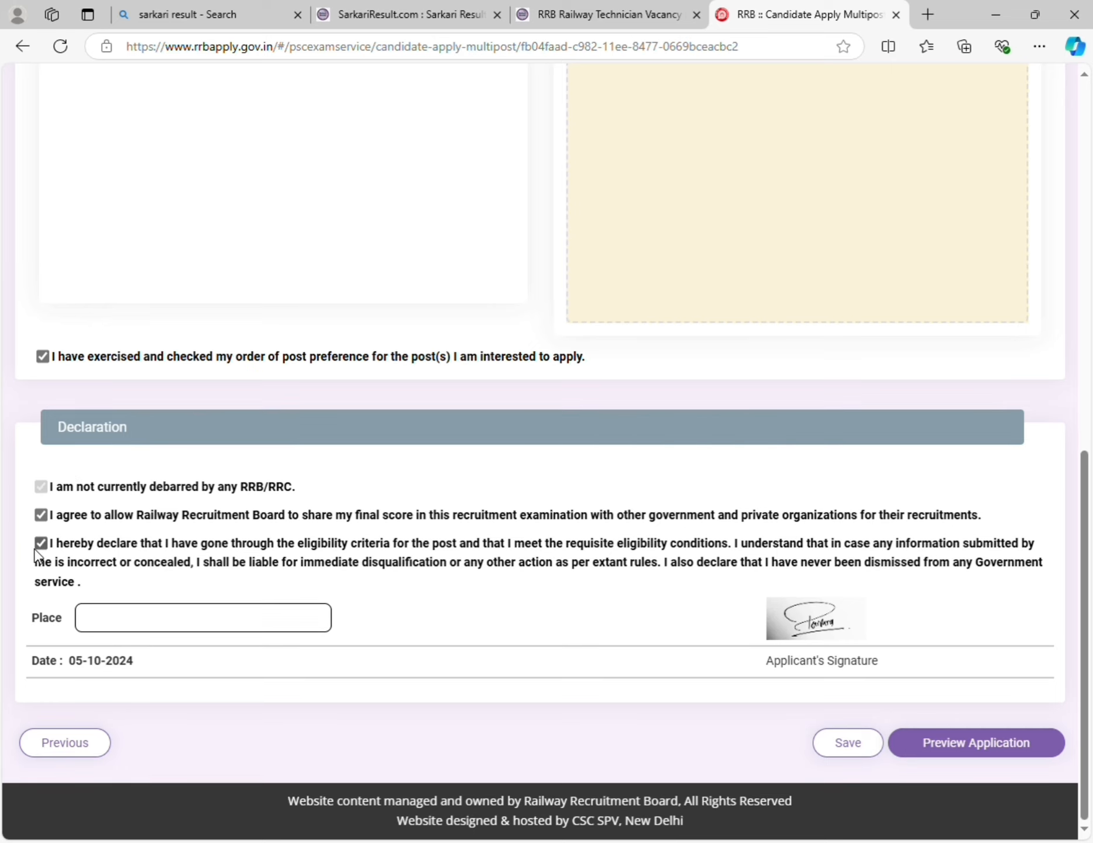
{"action": "left_click", "coordinate": [134, 622]}
{"action": "type", "text": "Kanpur"}
{"action": "left_click", "coordinate": [860, 744]}
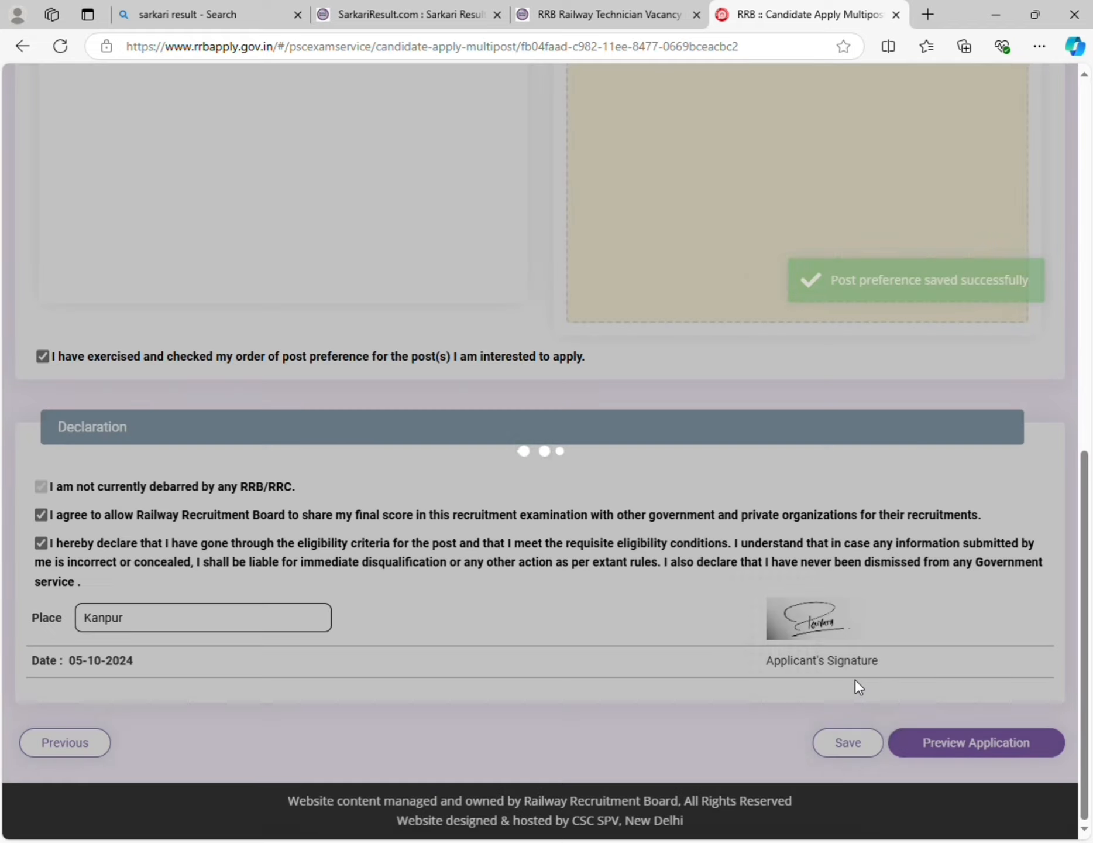
{"action": "scroll", "coordinate": [760, 643], "scroll_direction": "up", "scroll_amount": 8}
{"action": "scroll", "coordinate": [754, 643], "scroll_direction": "down", "scroll_amount": 3}
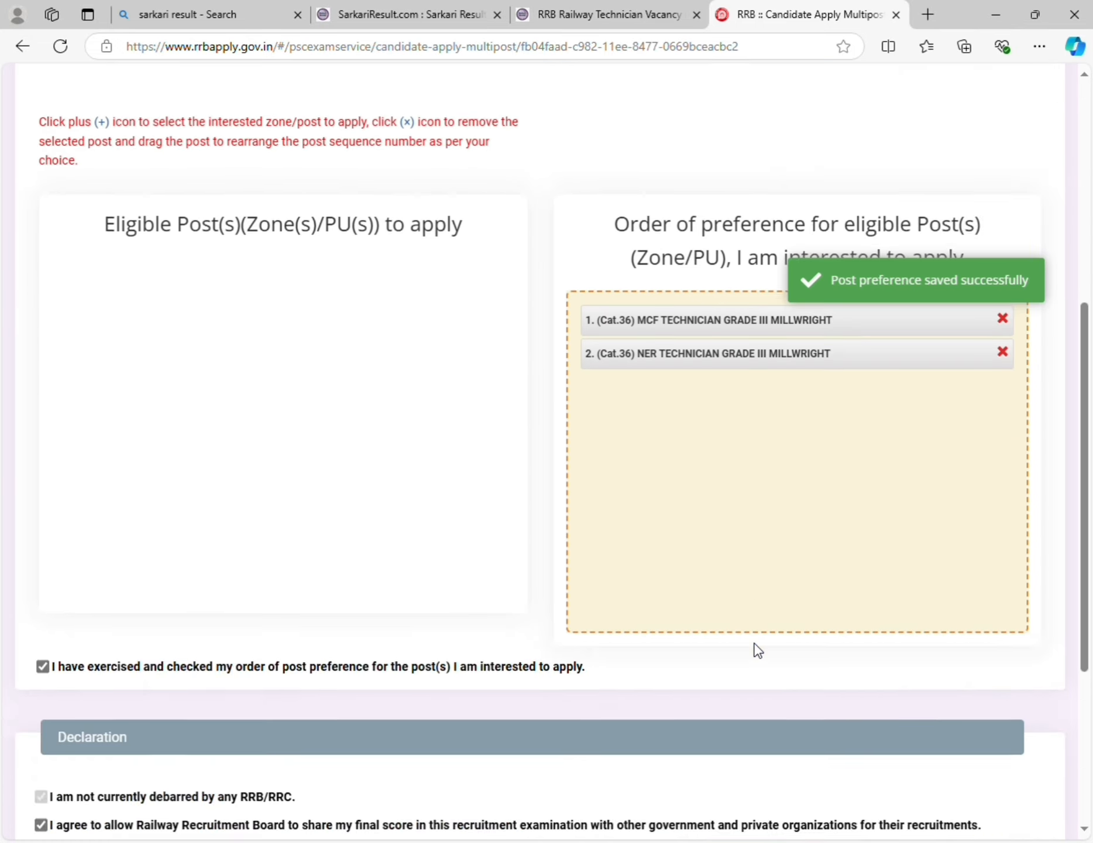
{"action": "scroll", "coordinate": [755, 643], "scroll_direction": "down", "scroll_amount": 5}
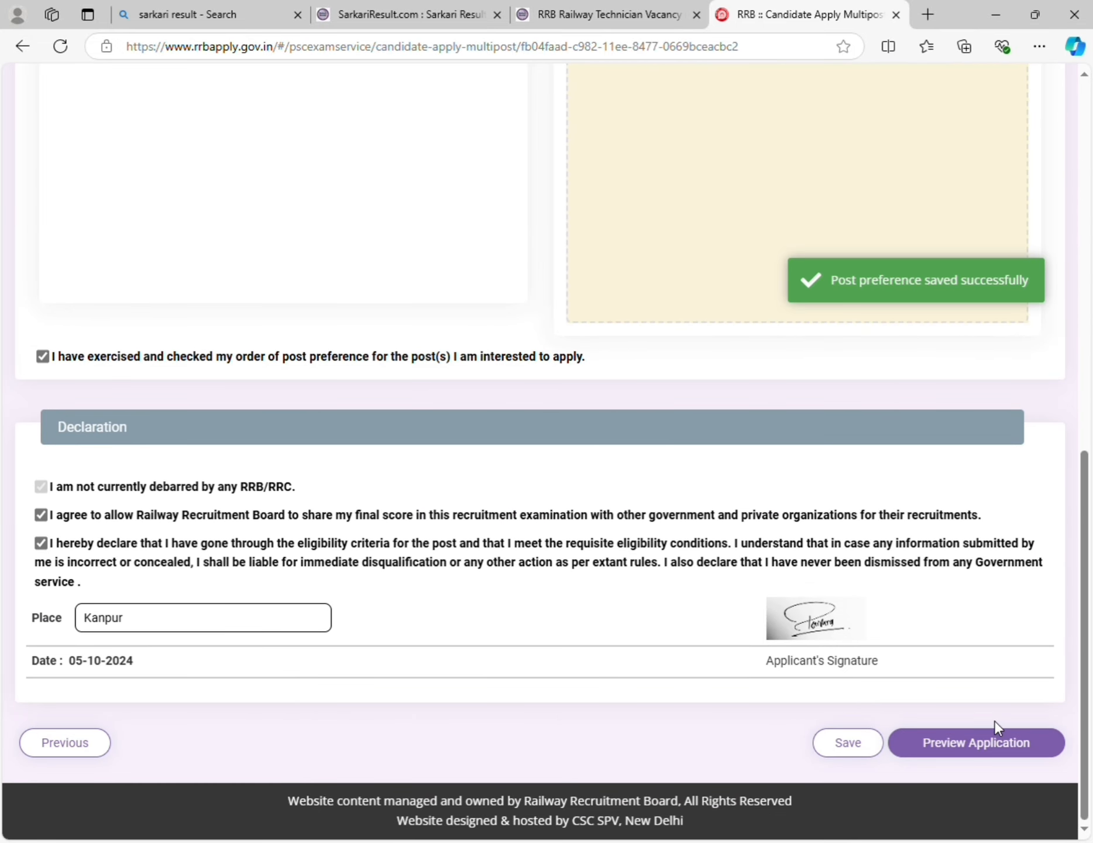
- Review the full application preview and tick 'I have re-checked the above details'
{"action": "left_click", "coordinate": [981, 752]}
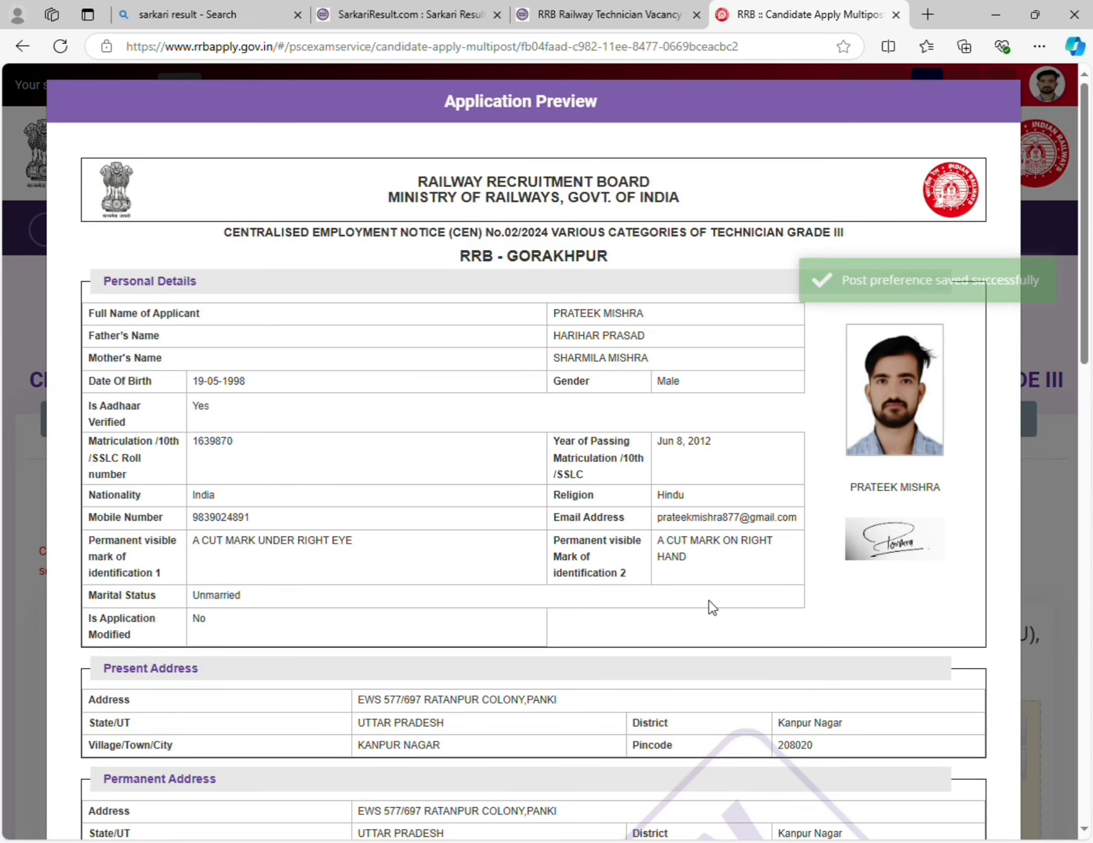
{"action": "scroll", "coordinate": [424, 481], "scroll_direction": "down", "scroll_amount": 1}
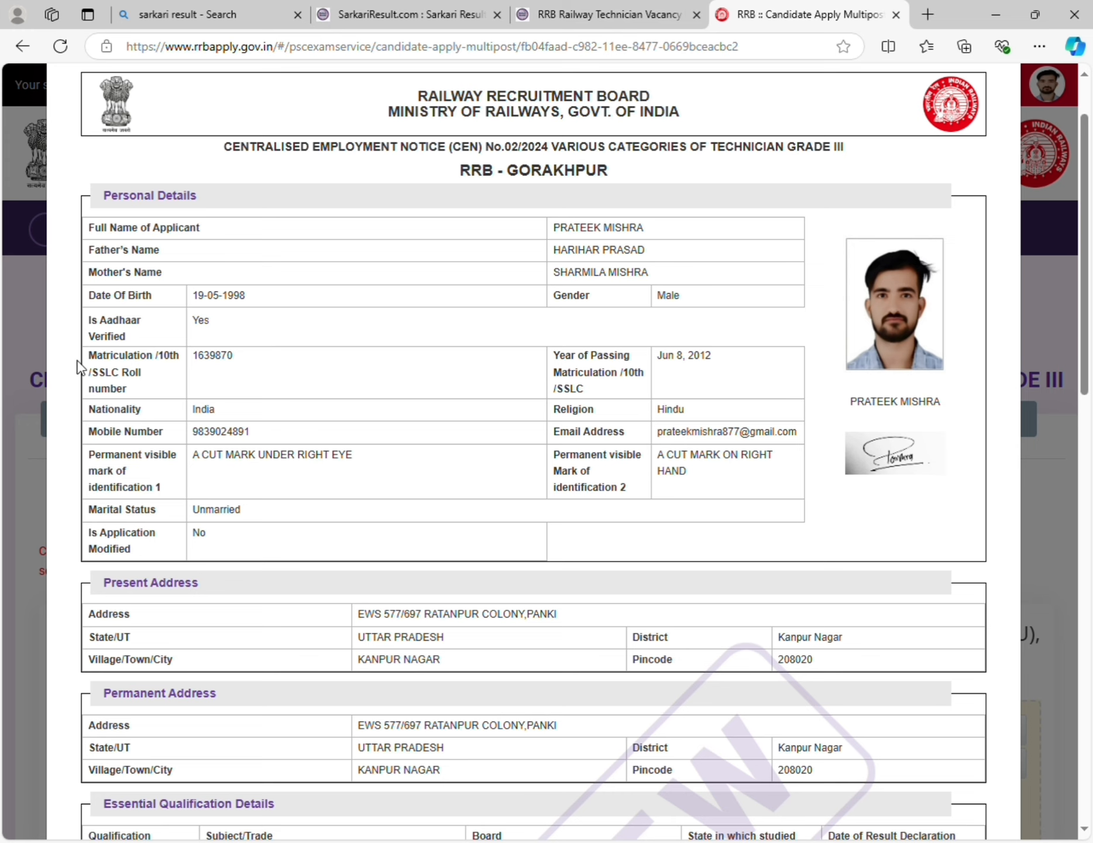
{"action": "scroll", "coordinate": [277, 359], "scroll_direction": "down", "scroll_amount": 2}
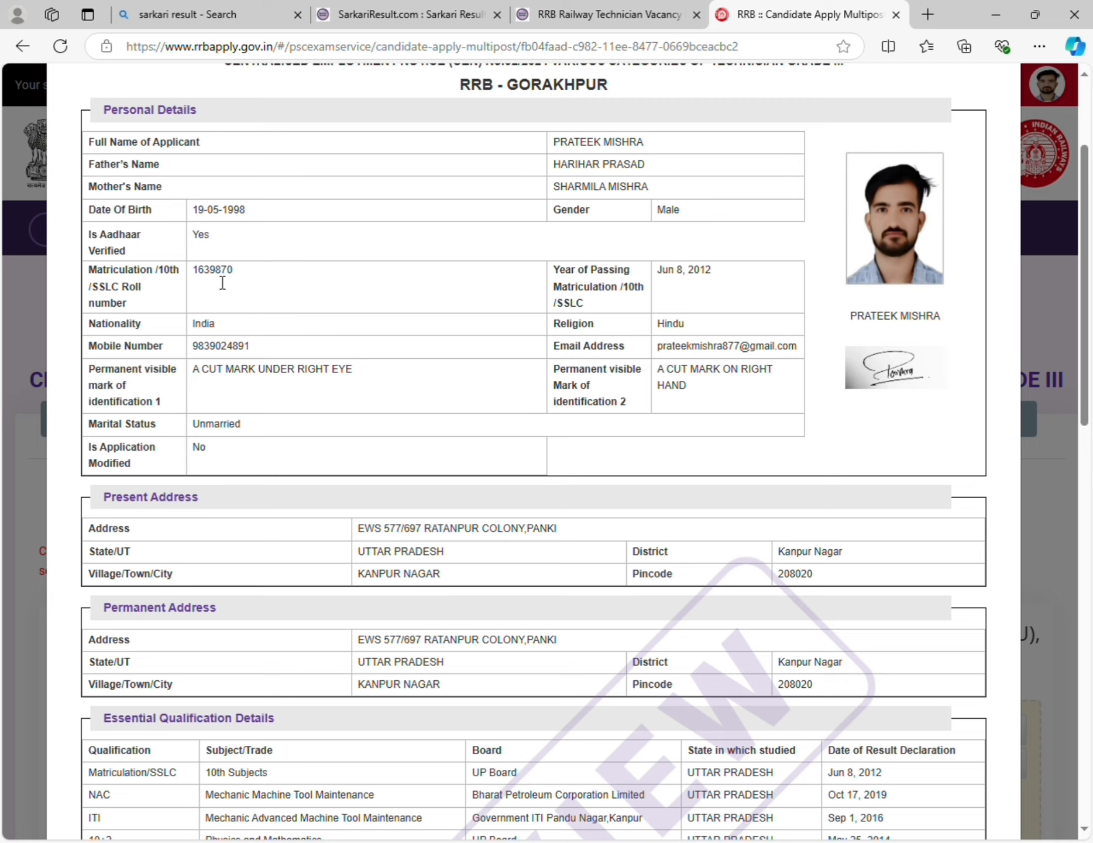
{"action": "scroll", "coordinate": [566, 579], "scroll_direction": "down", "scroll_amount": 15}
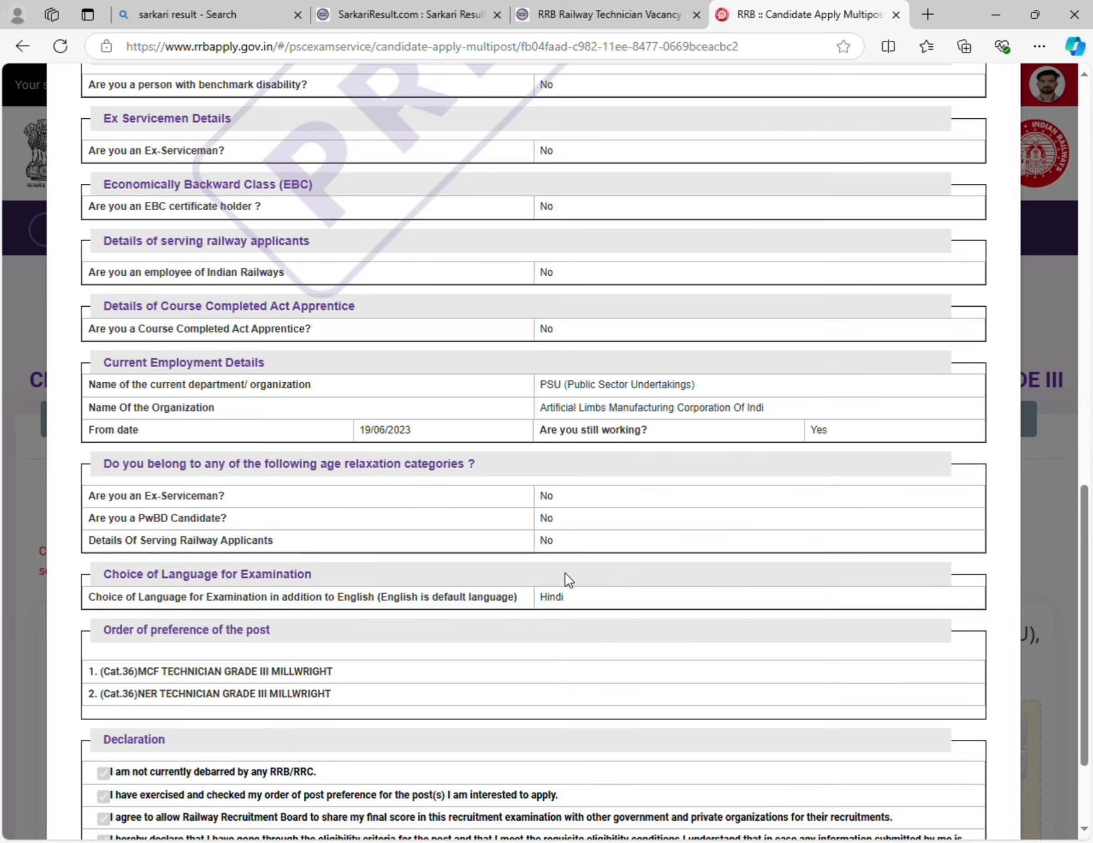
{"action": "scroll", "coordinate": [568, 579], "scroll_direction": "down", "scroll_amount": 3}
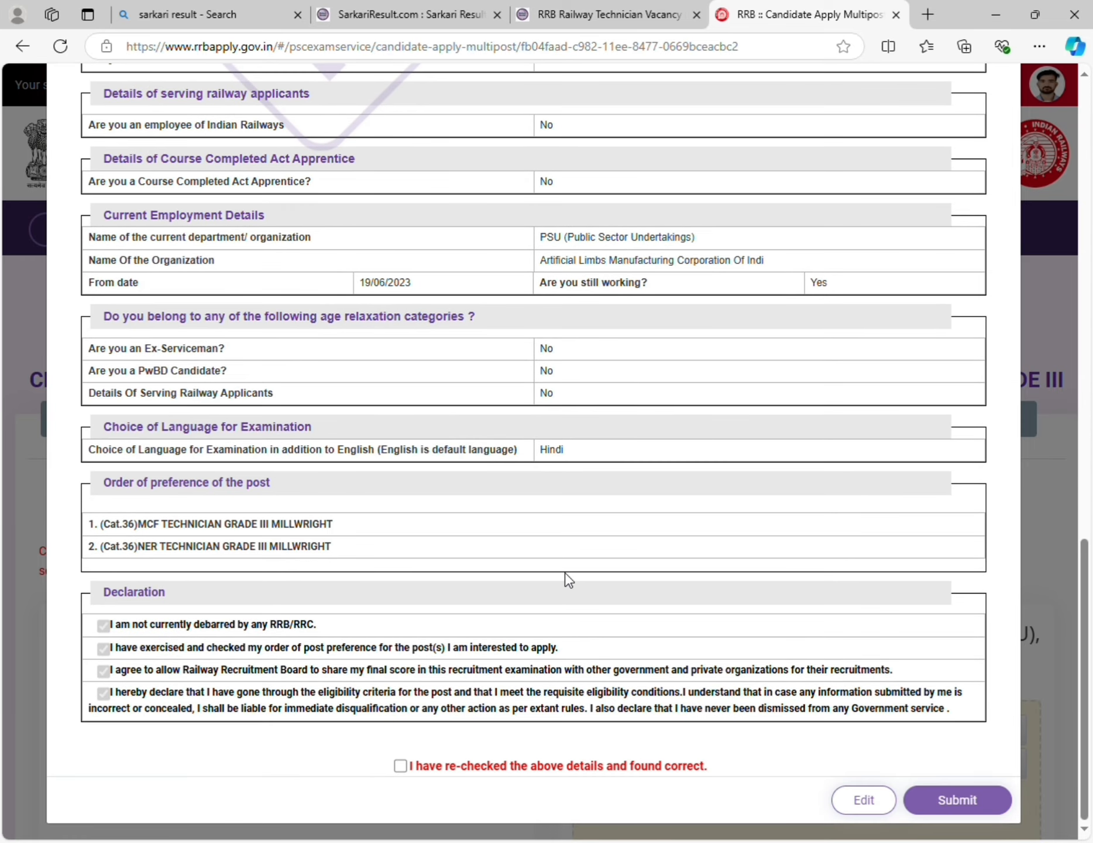
{"action": "left_click", "coordinate": [401, 765]}
- Submit the application, choose SBIePay, accept the terms, and proceed to the ₹500 fee payment
{"action": "left_click", "coordinate": [954, 801]}
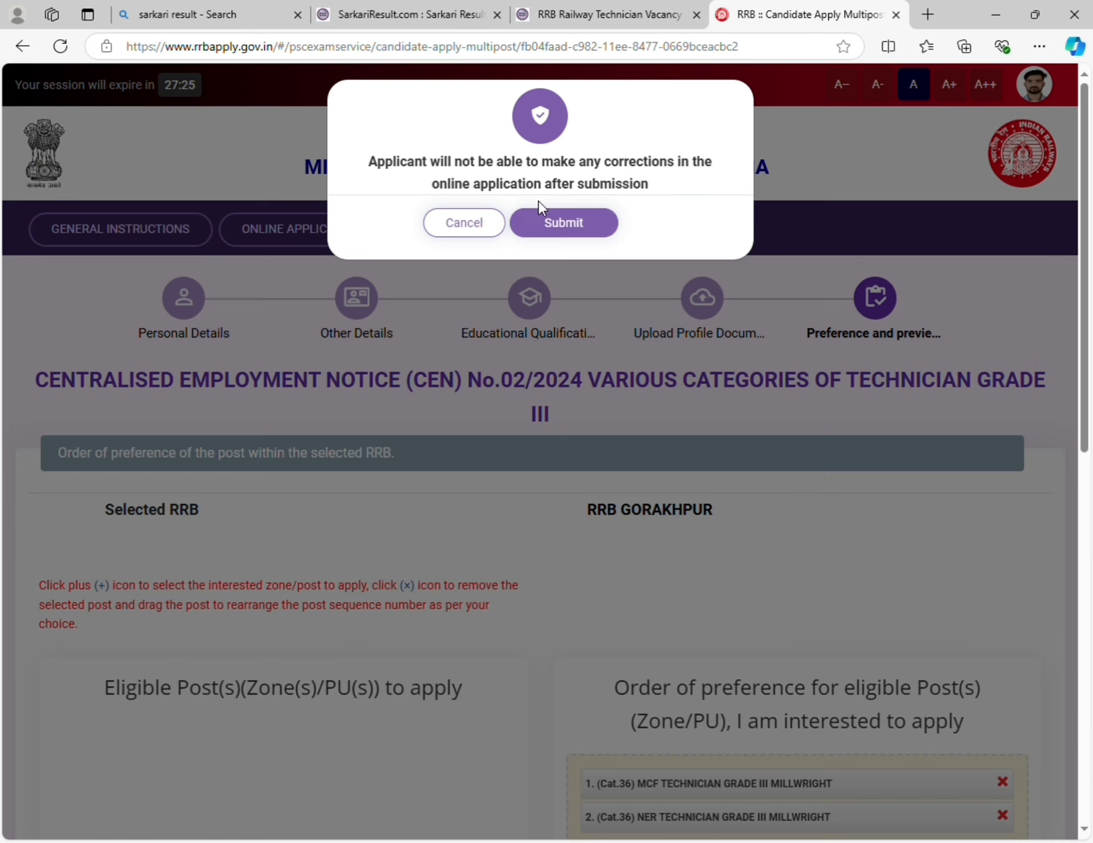
{"action": "left_click", "coordinate": [576, 225]}
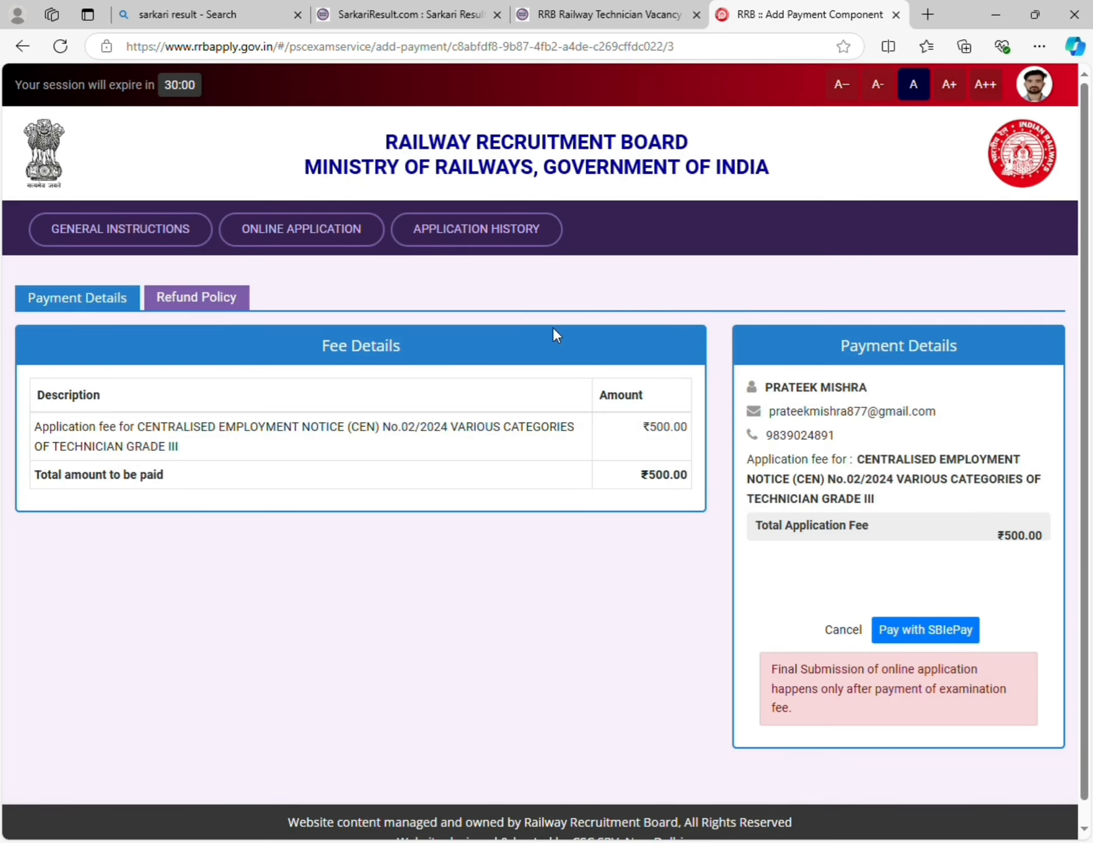
{"action": "scroll", "coordinate": [486, 441], "scroll_direction": "down", "scroll_amount": 1}
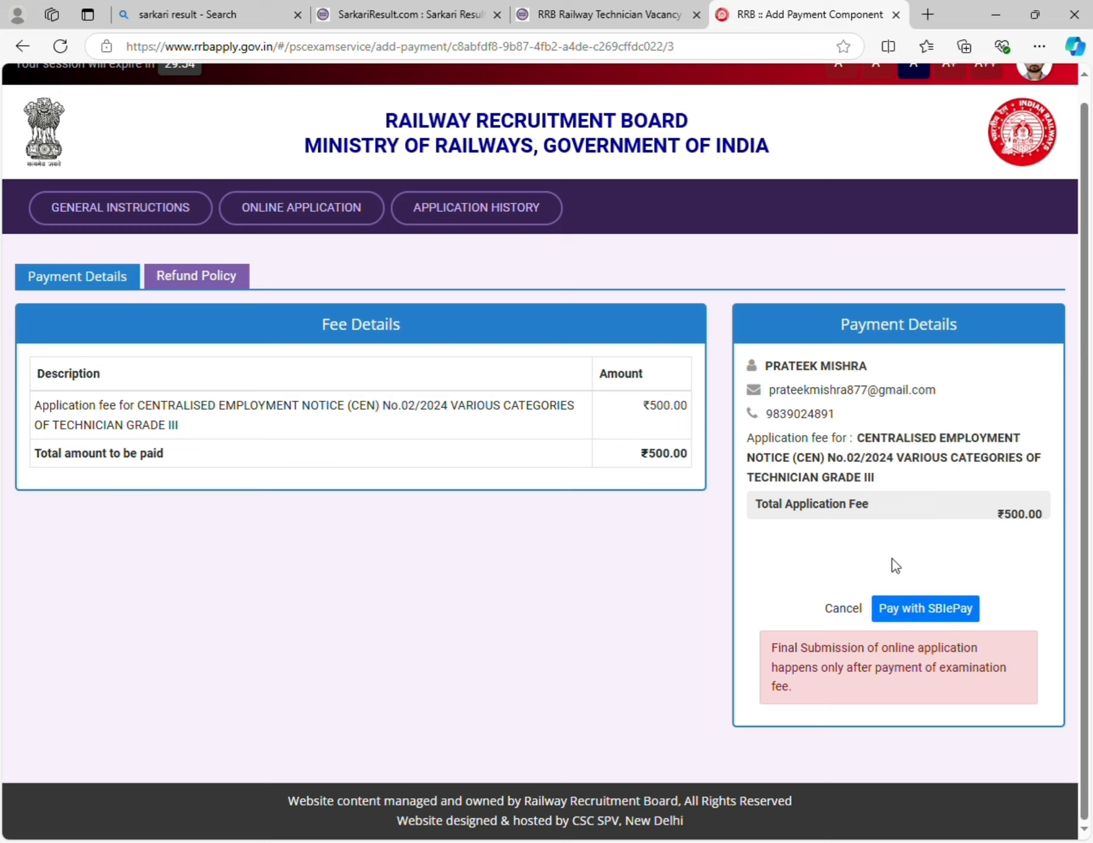
{"action": "left_click", "coordinate": [923, 610]}
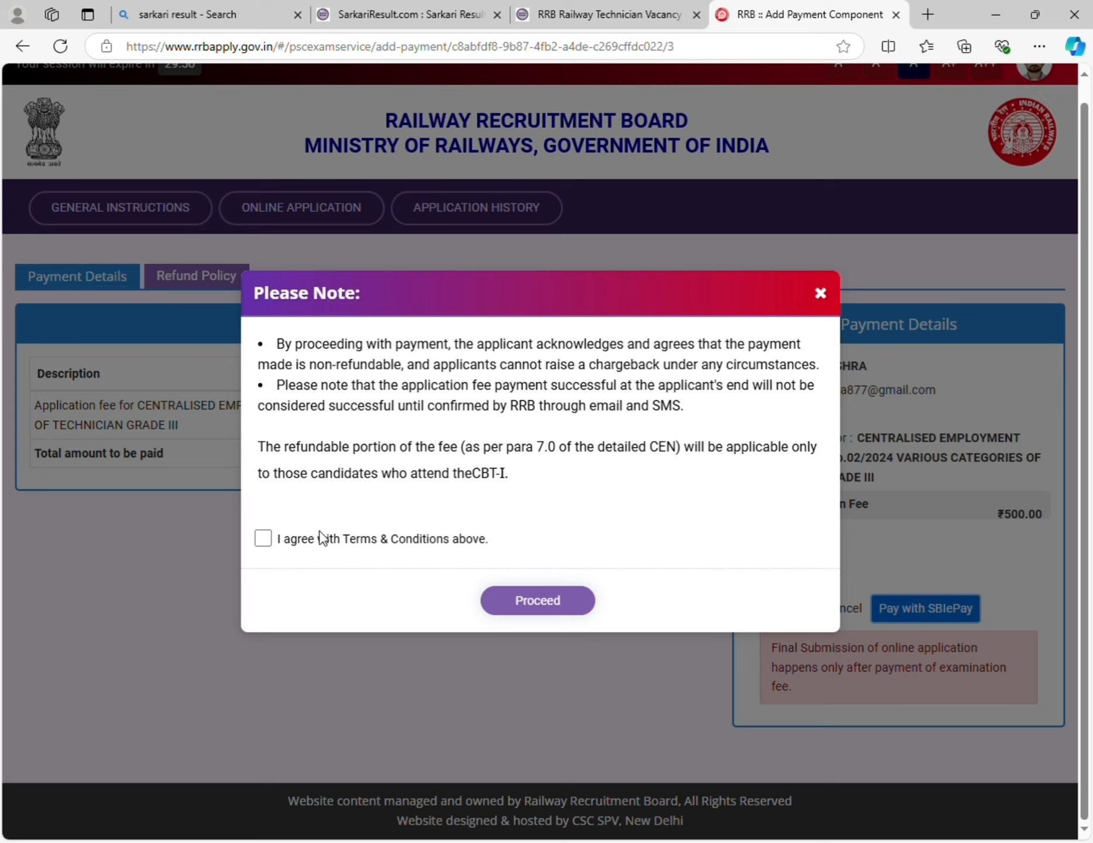
{"action": "left_click", "coordinate": [264, 545]}
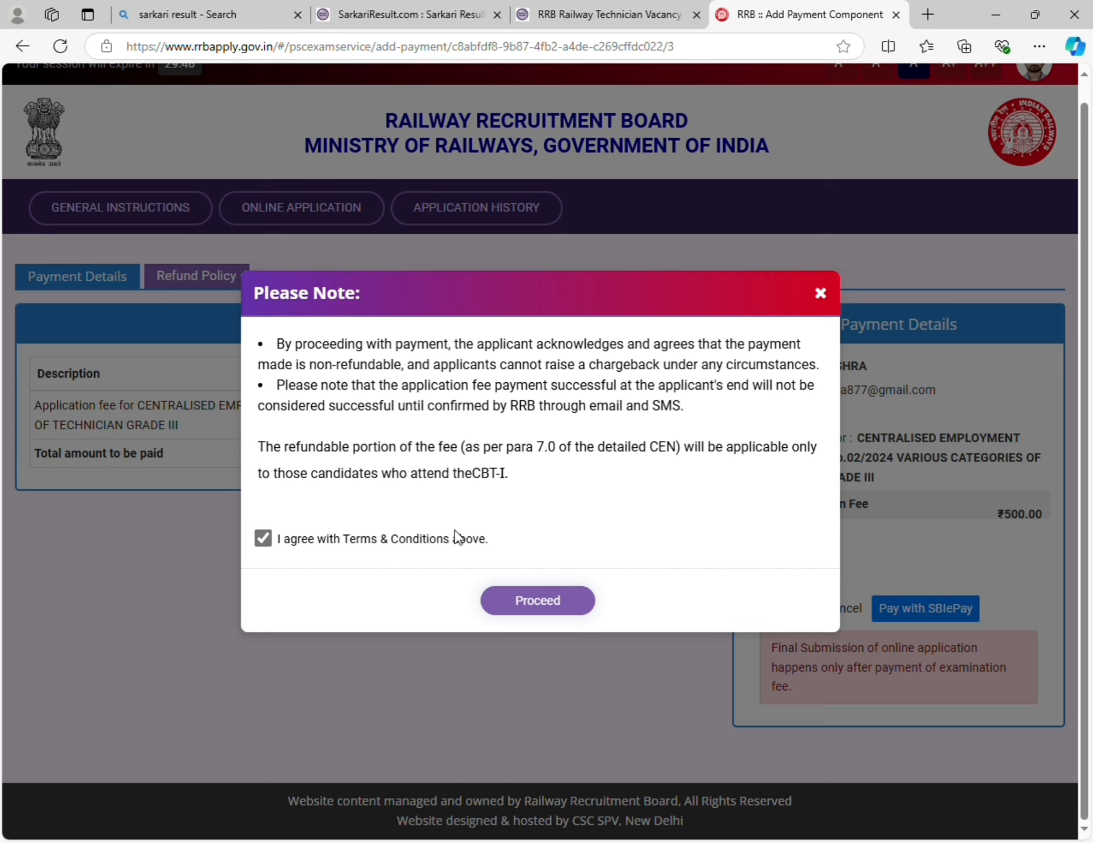
{"action": "left_click", "coordinate": [537, 602]}
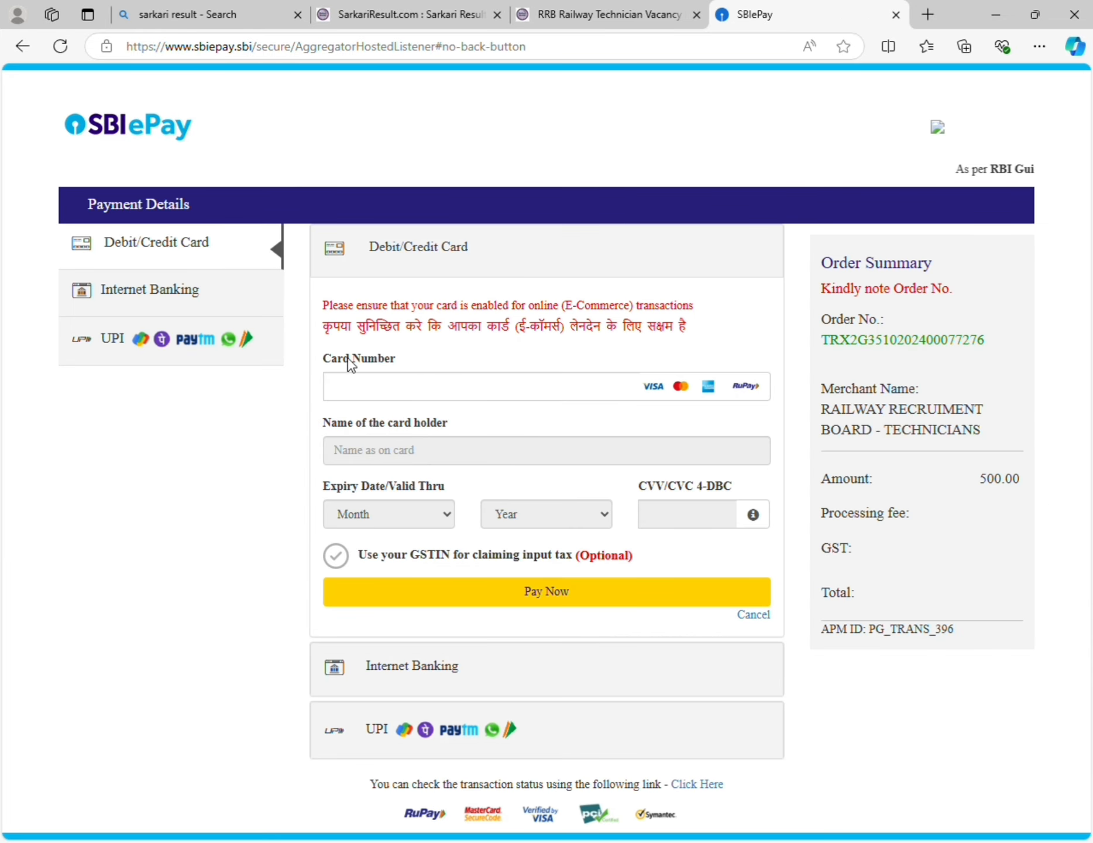
- Pay the ₹500 fee by UPI, entering and validating the UPI ID before paying
{"action": "left_click", "coordinate": [263, 349]}
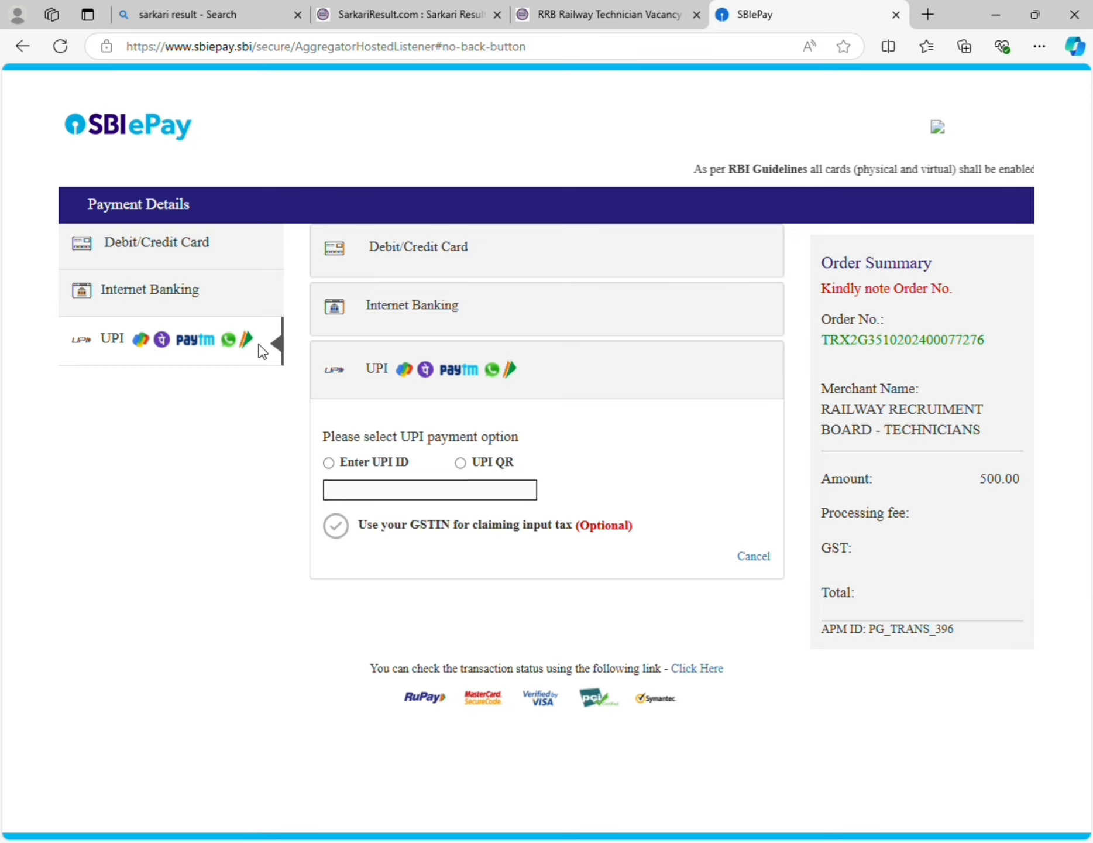
{"action": "left_click", "coordinate": [376, 466]}
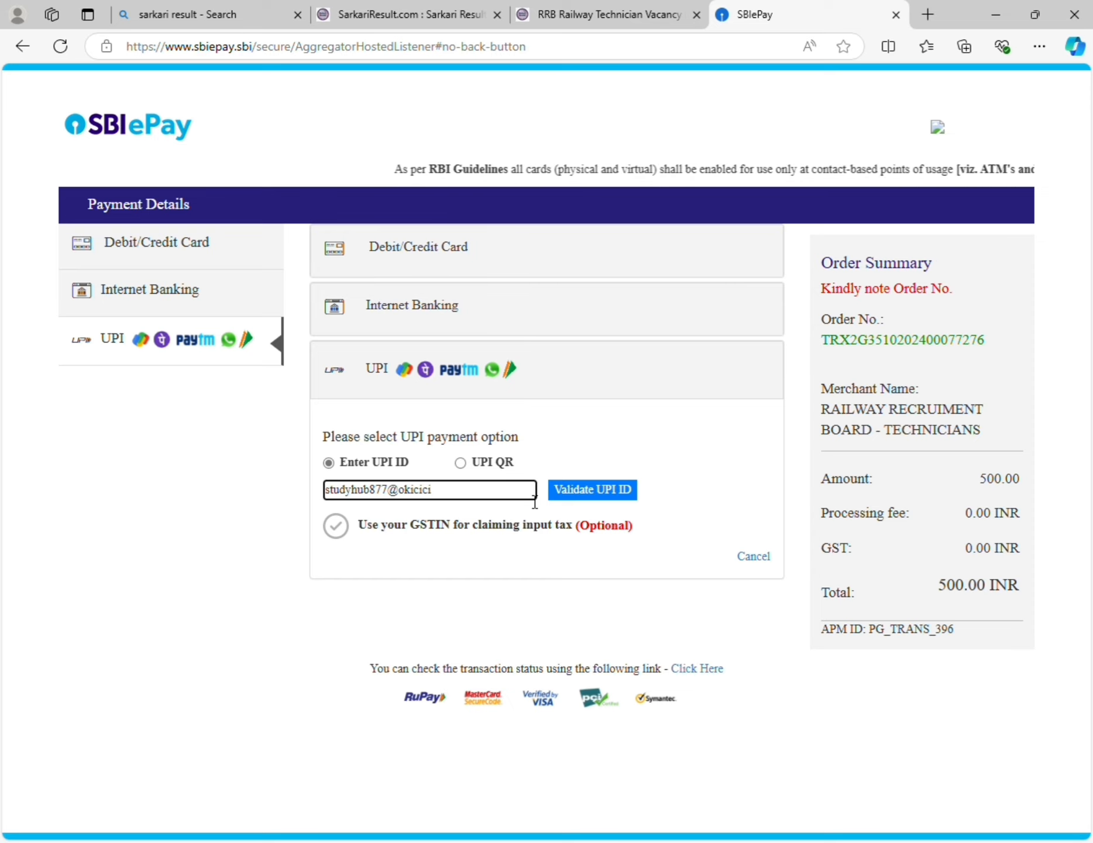
{"action": "left_click", "coordinate": [572, 497]}
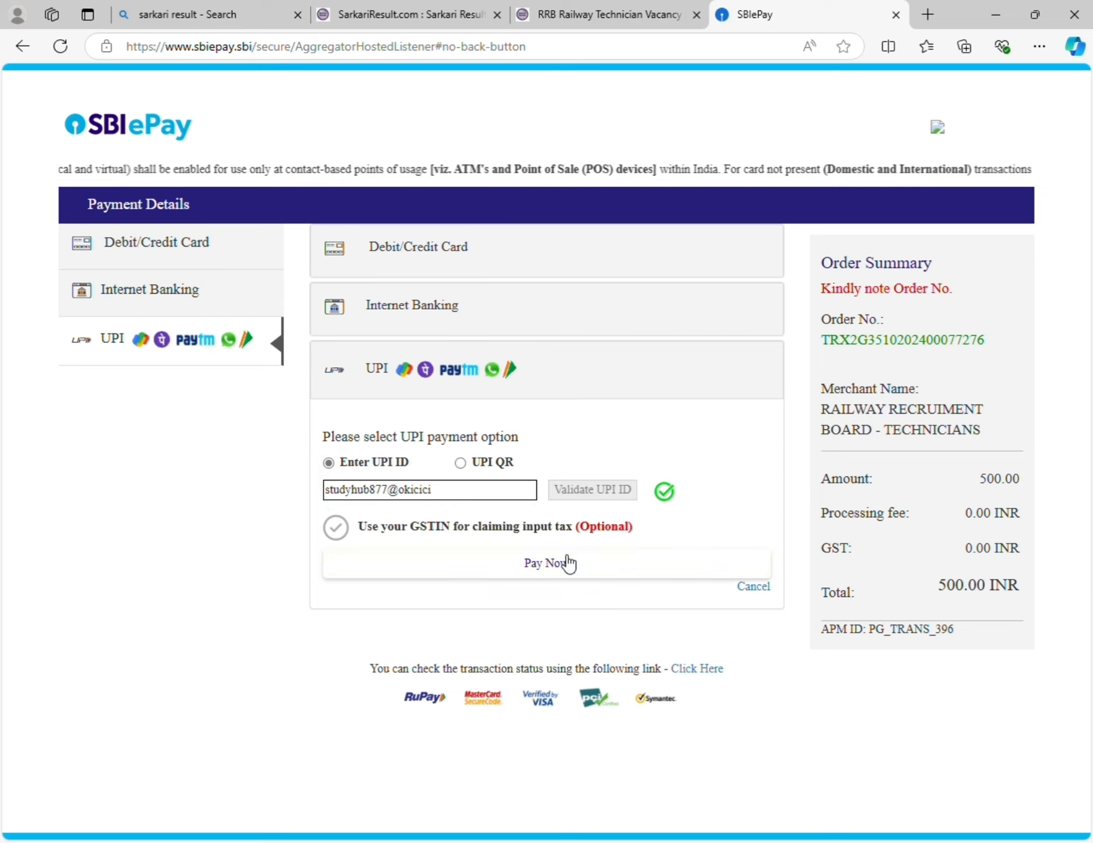
{"action": "left_click", "coordinate": [551, 575]}
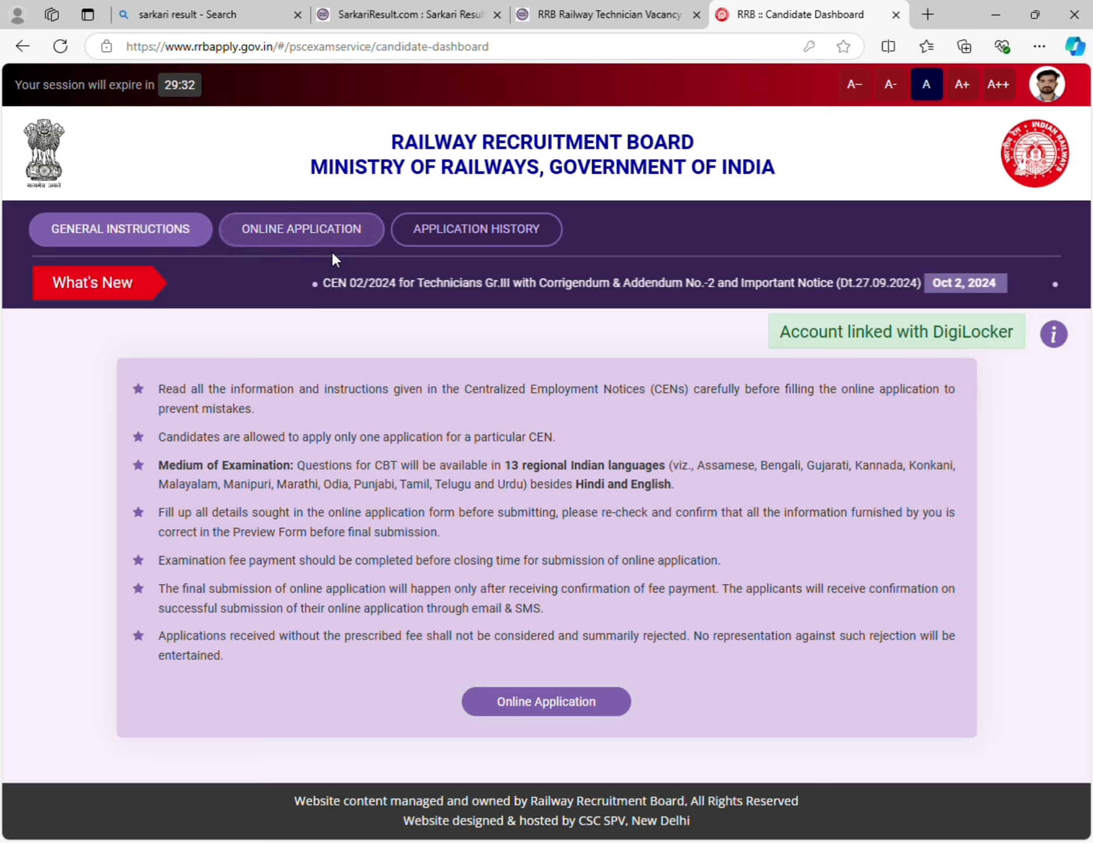
- Check Application History: the CEN 02/2024 Technician Gr.III row shows Payment Processing
{"action": "left_click", "coordinate": [423, 241]}
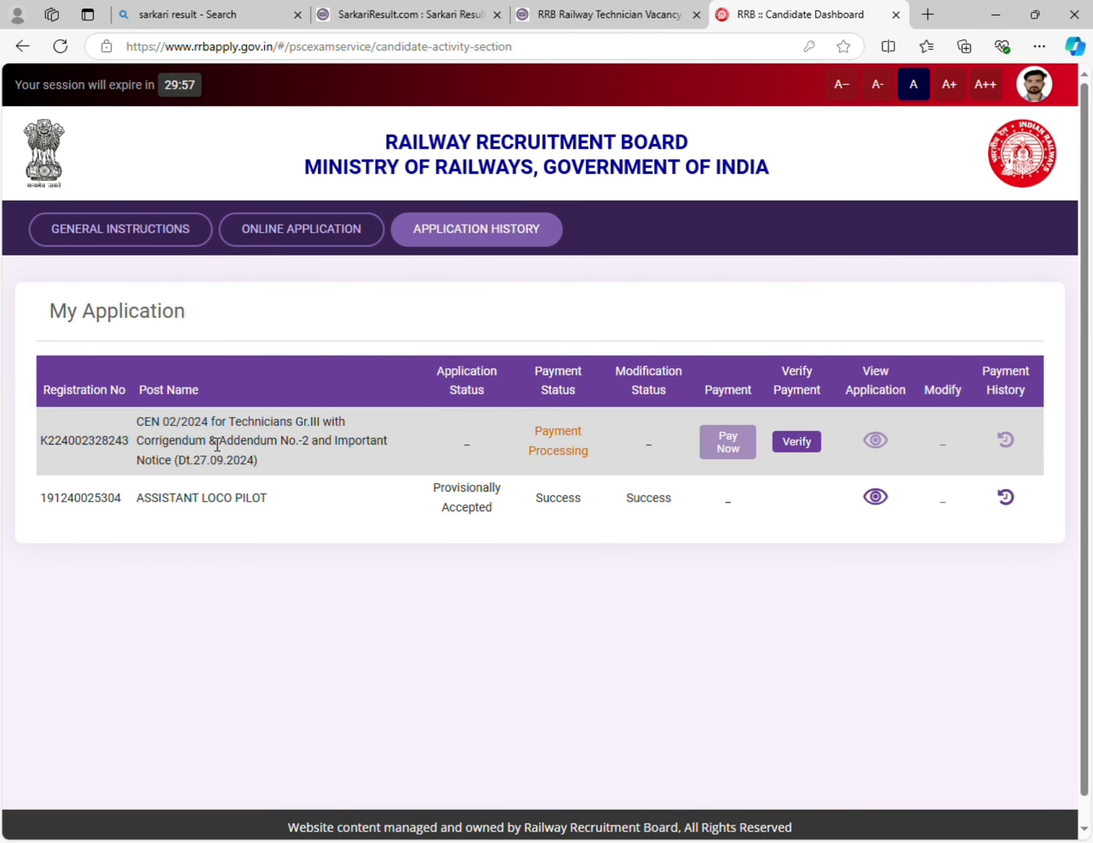
{"action": "scroll", "coordinate": [253, 436], "scroll_direction": "down", "scroll_amount": 2}
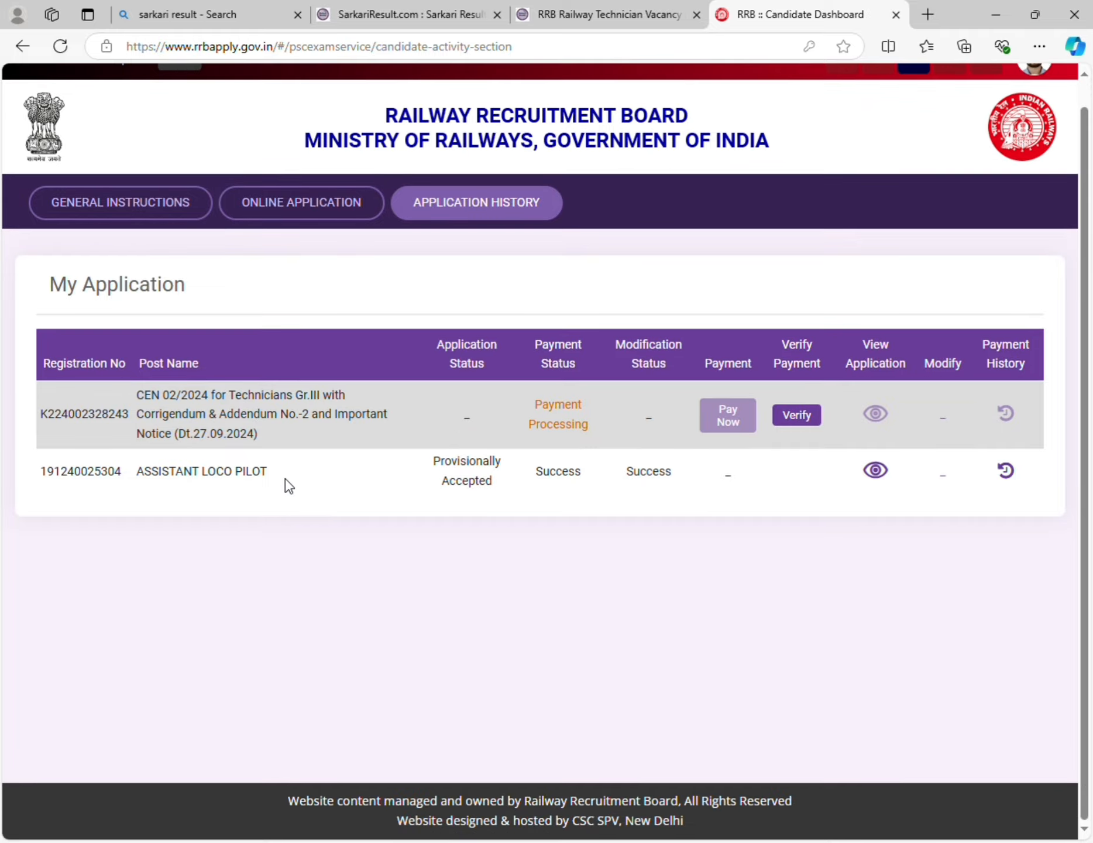
{"action": "scroll", "coordinate": [290, 486], "scroll_direction": "up", "scroll_amount": 2}
{"action": "scroll", "coordinate": [296, 495], "scroll_direction": "down", "scroll_amount": 1}
{"action": "scroll", "coordinate": [226, 481], "scroll_direction": "up", "scroll_amount": 1}
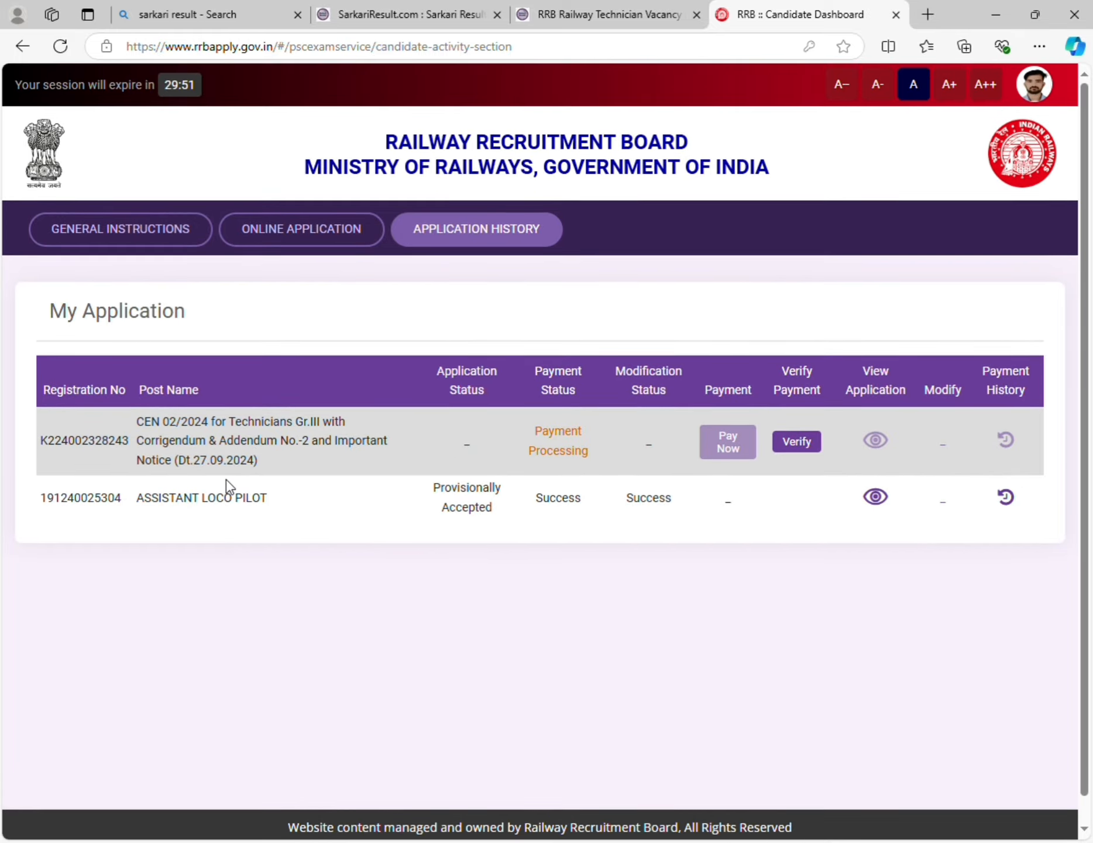
{"action": "scroll", "coordinate": [287, 474], "scroll_direction": "down", "scroll_amount": 1}
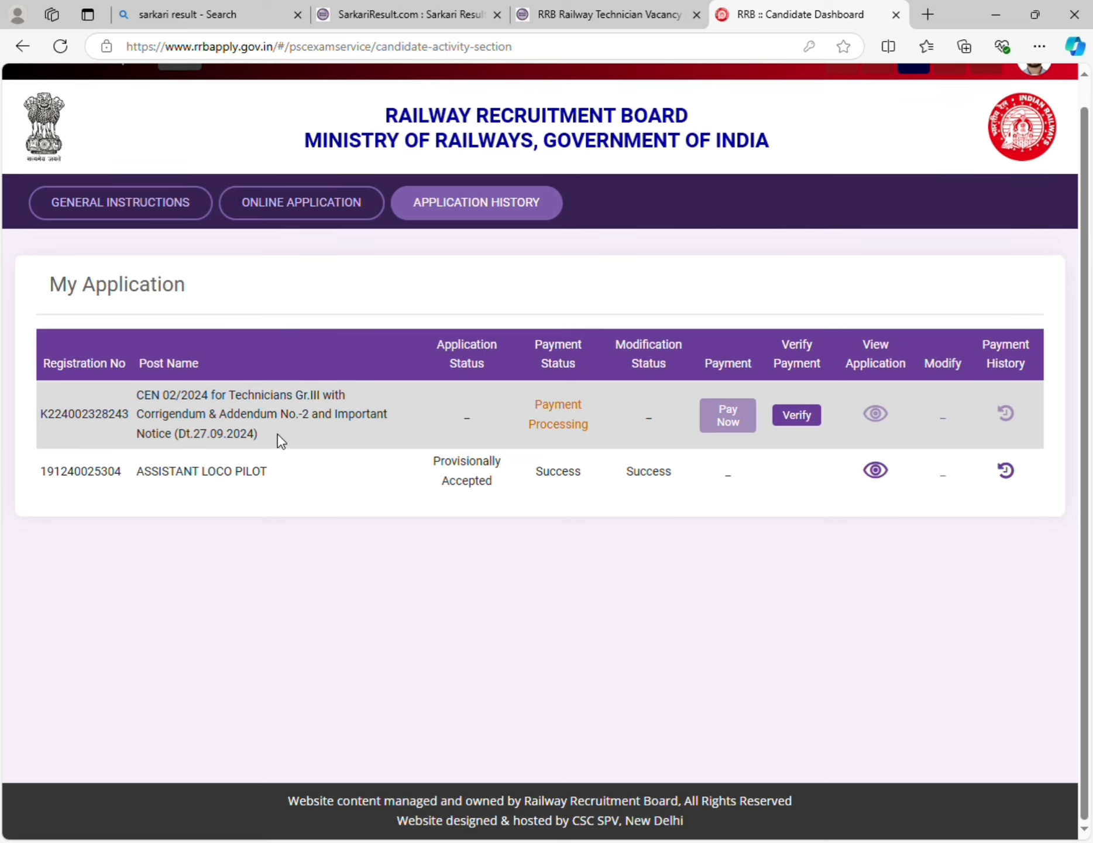